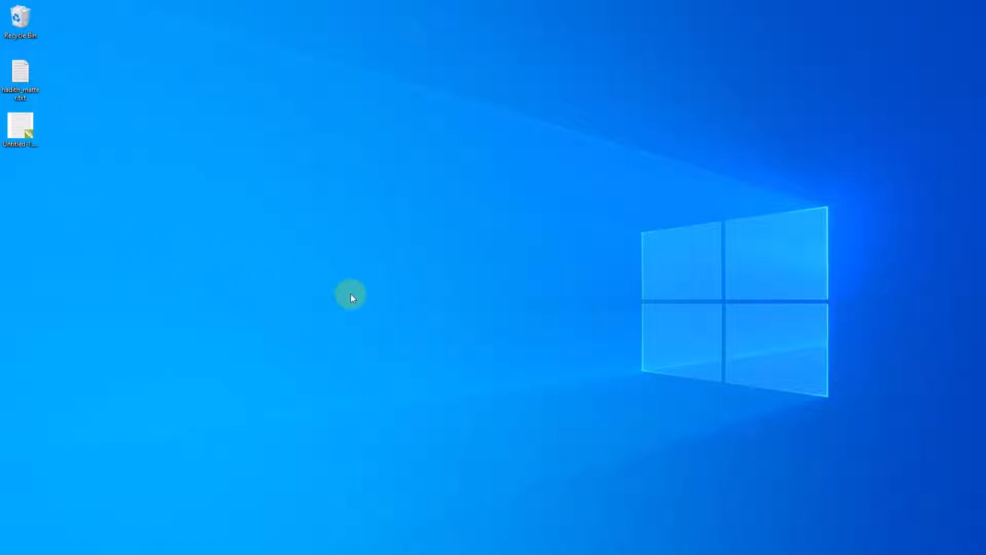
- Open Untitled-1.cdr from the desktop in CorelDRAW and examine the red notes placed between the Arabic text lines
double_click(21, 128)
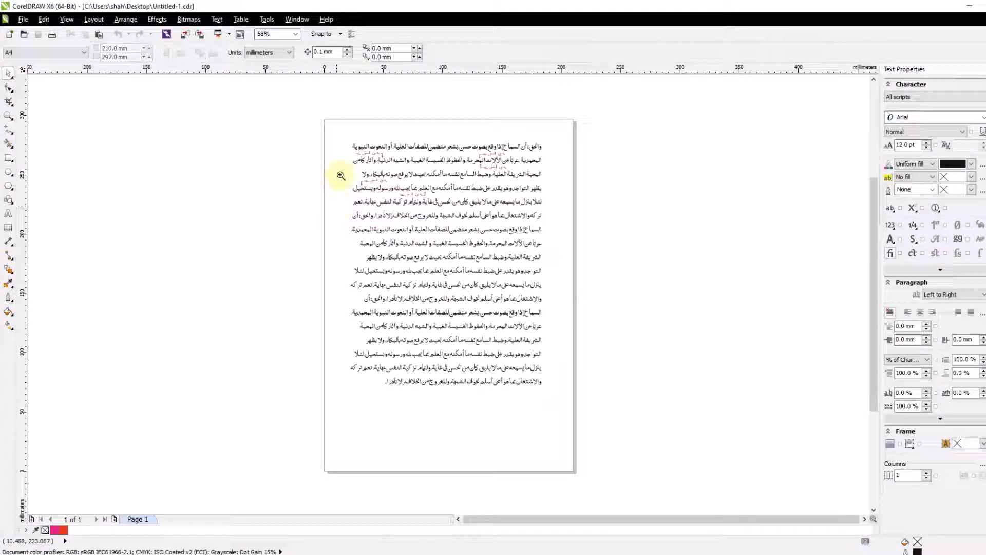
left_click_drag(337, 128, 550, 240)
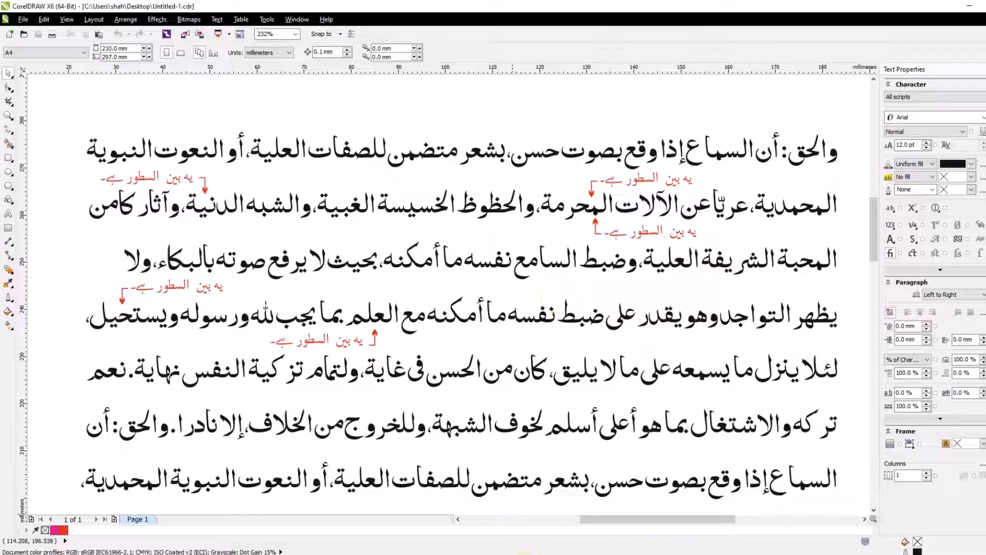
left_click(533, 553)
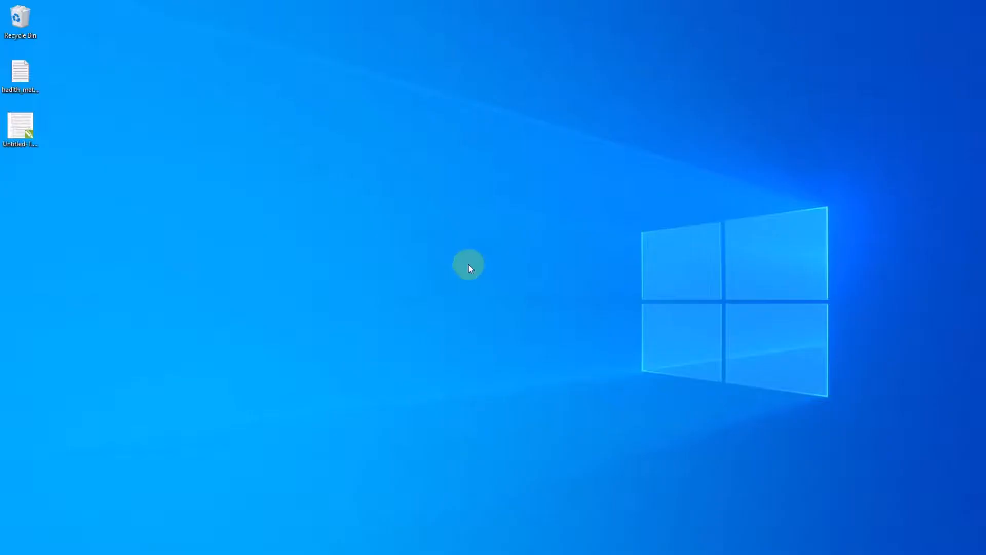
- Copy the entire Arabic text from hadith_matter.txt on the desktop in Notepad, and close the file
left_click(8, 117)
double_click(20, 73)
key("ctrl+a")
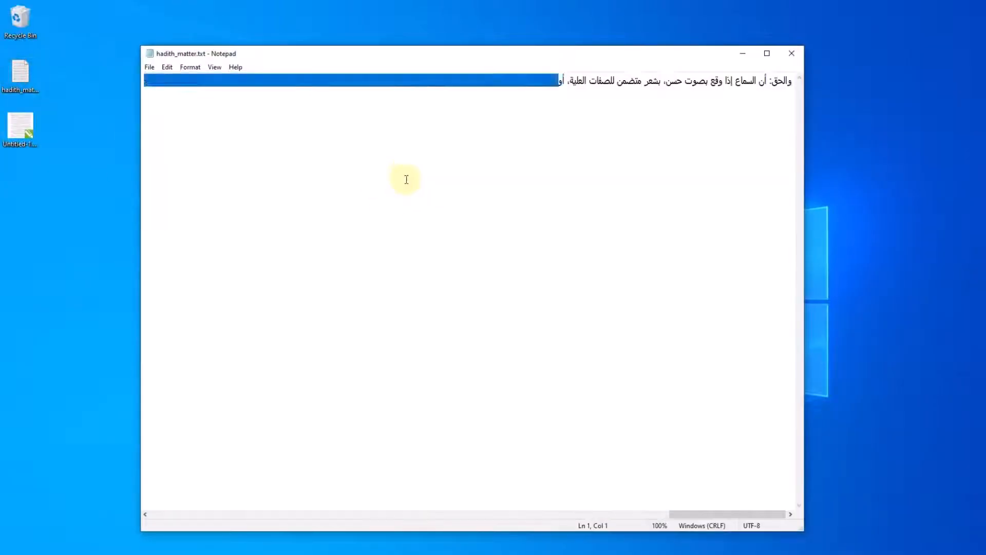
left_click(797, 55)
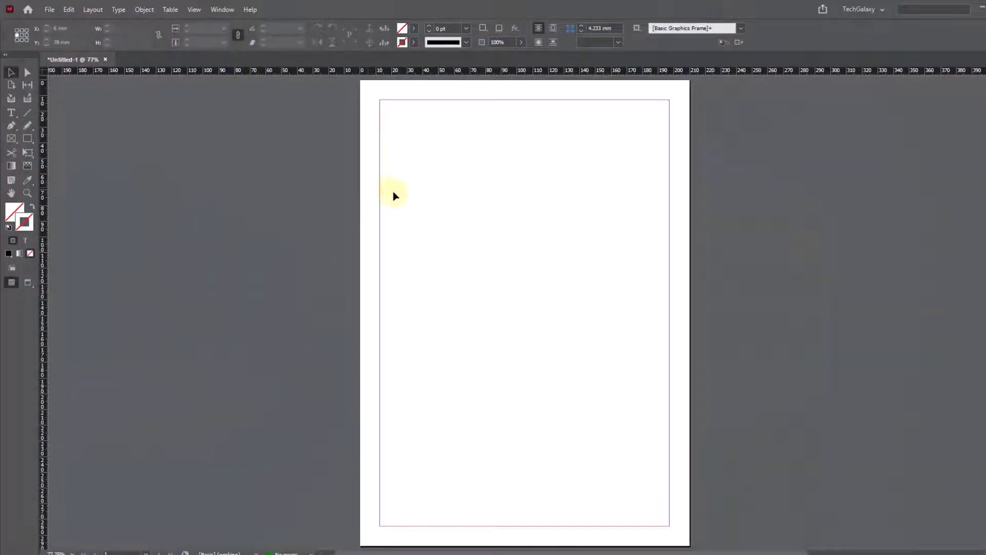
- In InDesign, draw a text frame about 159.5 by 149 mm in the page's upper part and paste the copied Arabic text
left_click(11, 112)
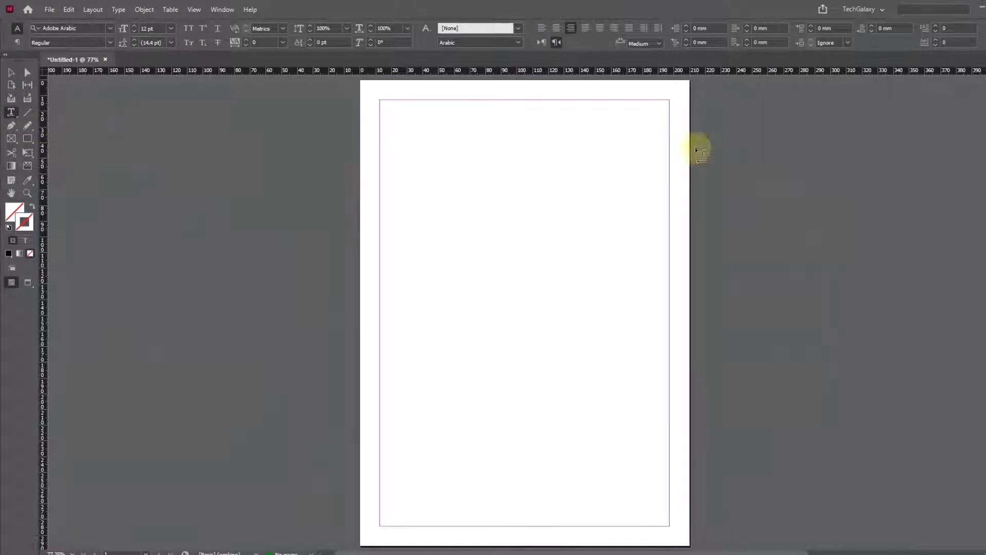
left_click_drag(653, 108, 402, 343)
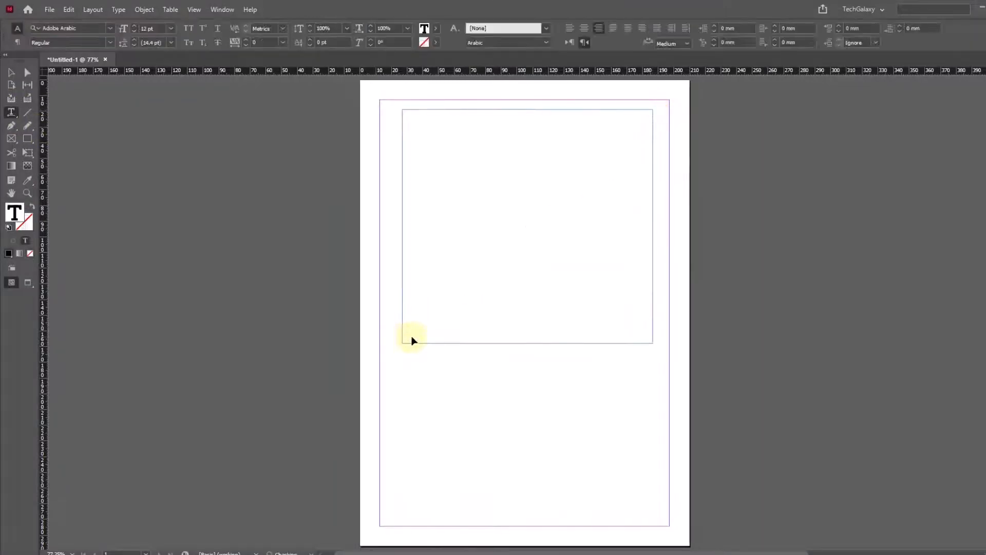
key("ctrl+v")
left_click(12, 73)
left_click(513, 170, "ctrl")
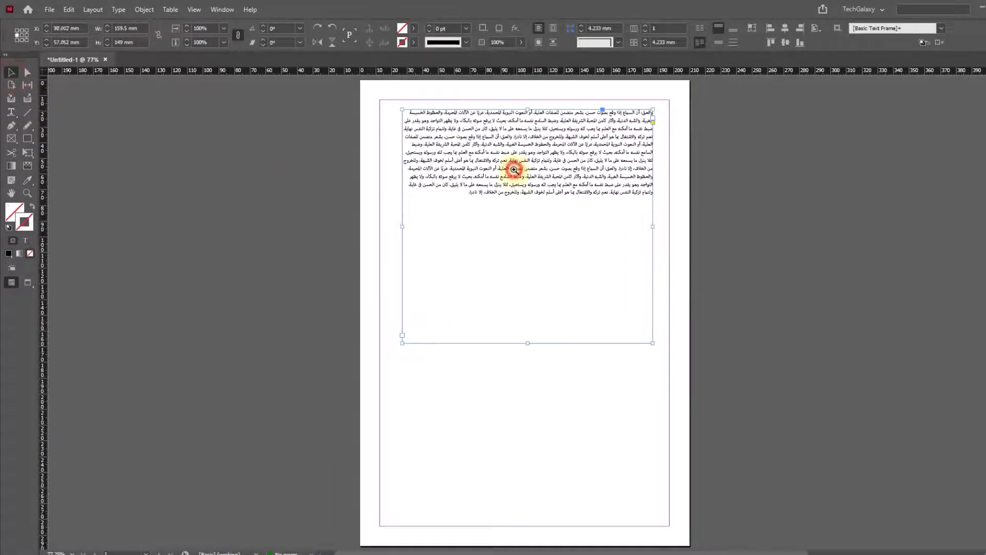
left_click(531, 282, "ctrl")
left_click(561, 291, "ctrl")
left_click(560, 285, "ctrl")
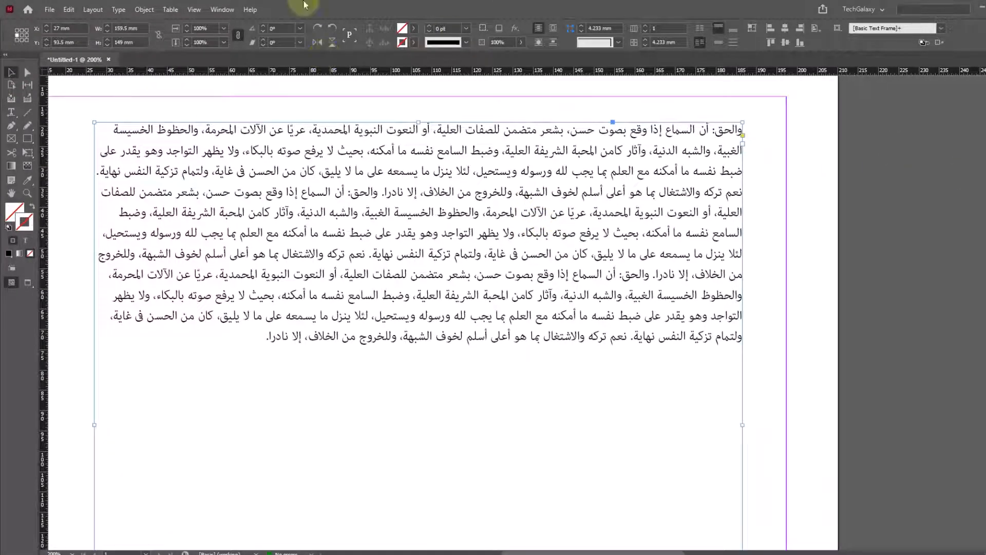
- Show the Paragraph Styles panel and place it beside the page, clear of the text
left_click(218, 14)
mouse_move(377, 262)
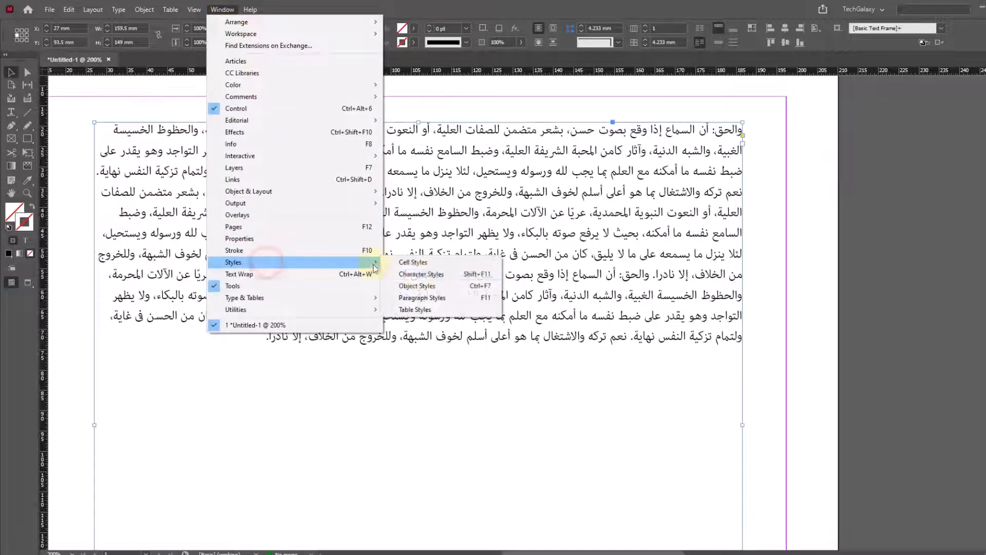
left_click(425, 287)
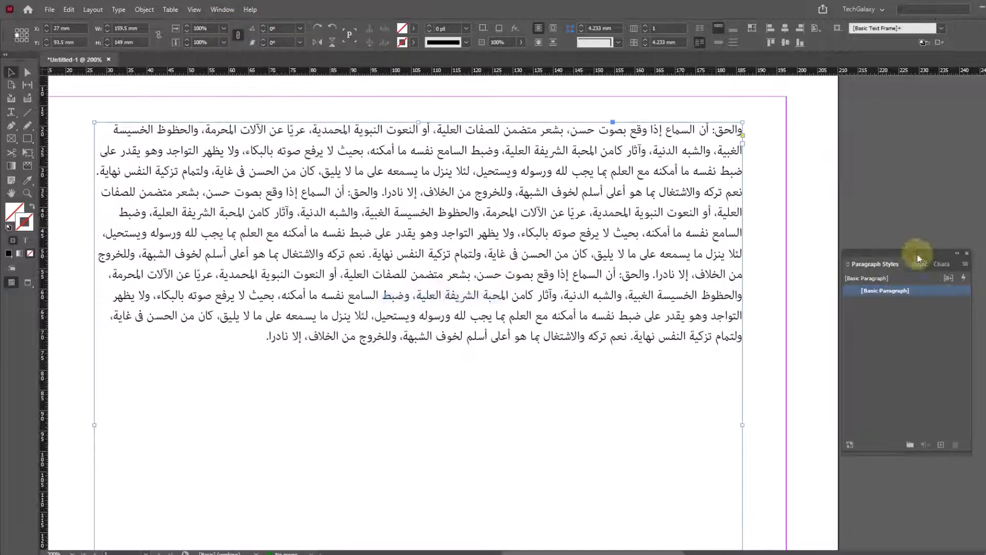
left_click_drag(917, 254, 927, 137)
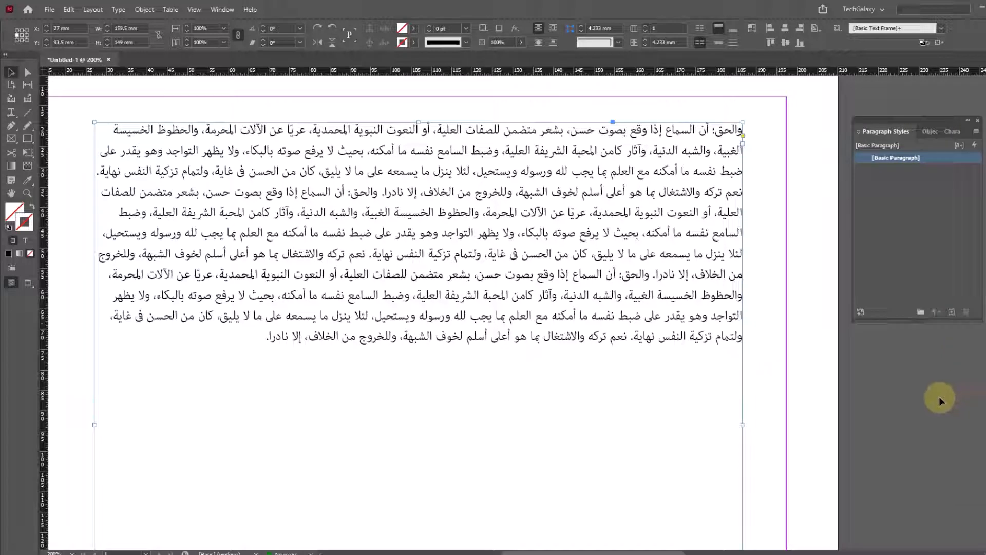
- Create a new paragraph style named "arabic" and apply it to the selected text frame
left_click(952, 312, "alt")
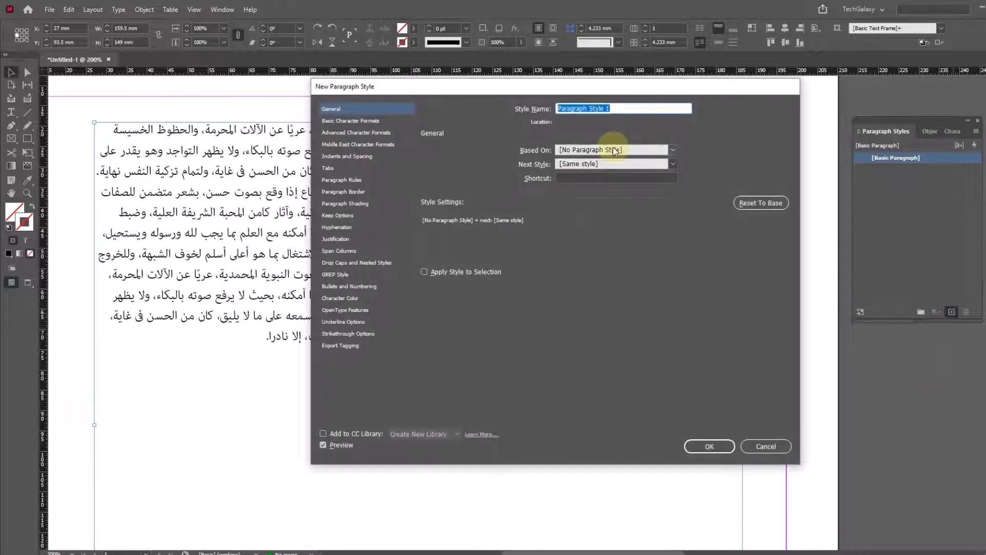
type("araibc")
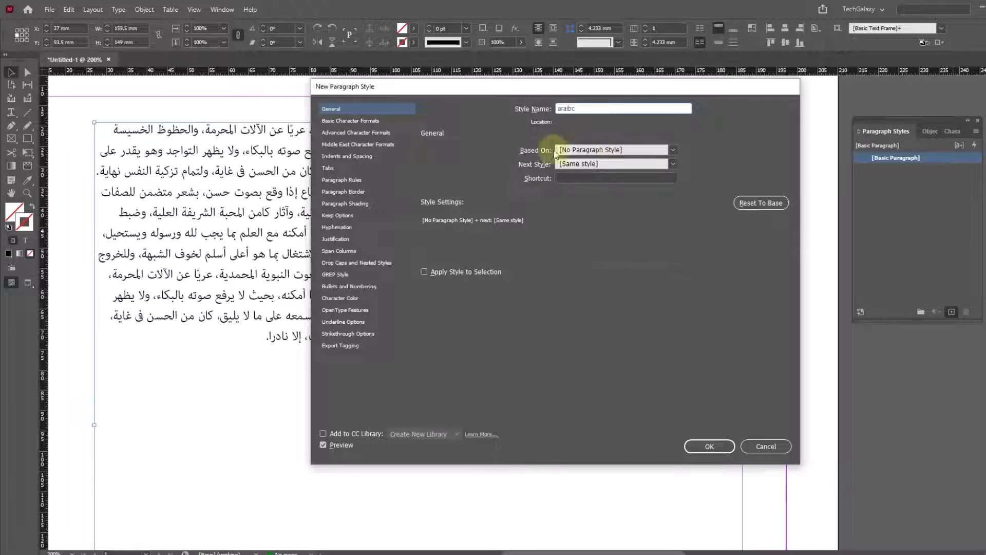
left_click(573, 109)
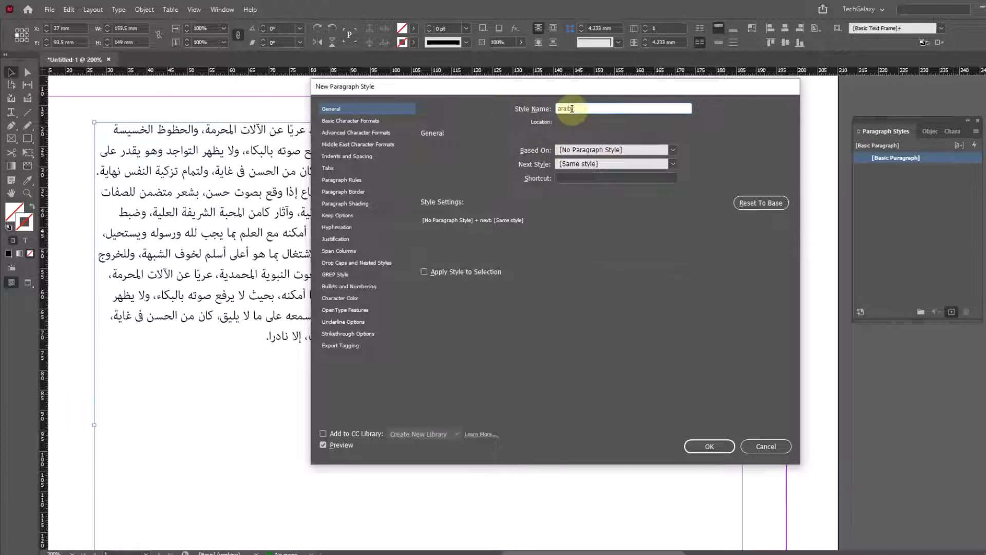
type("a")
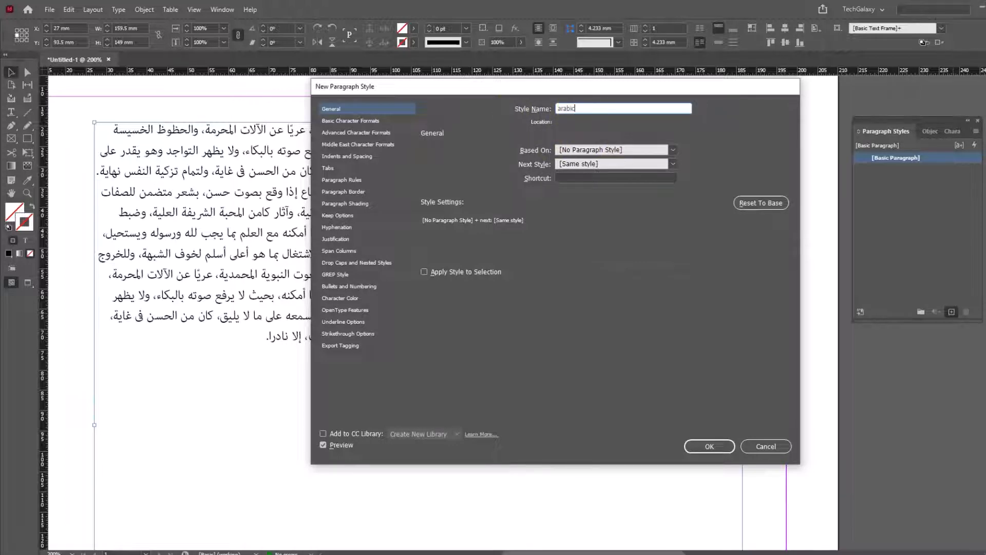
left_click(424, 272)
- Set the arabic style's font family to 1 MUHAMMADI QURANIC and its size to 16 pt
left_click(350, 121)
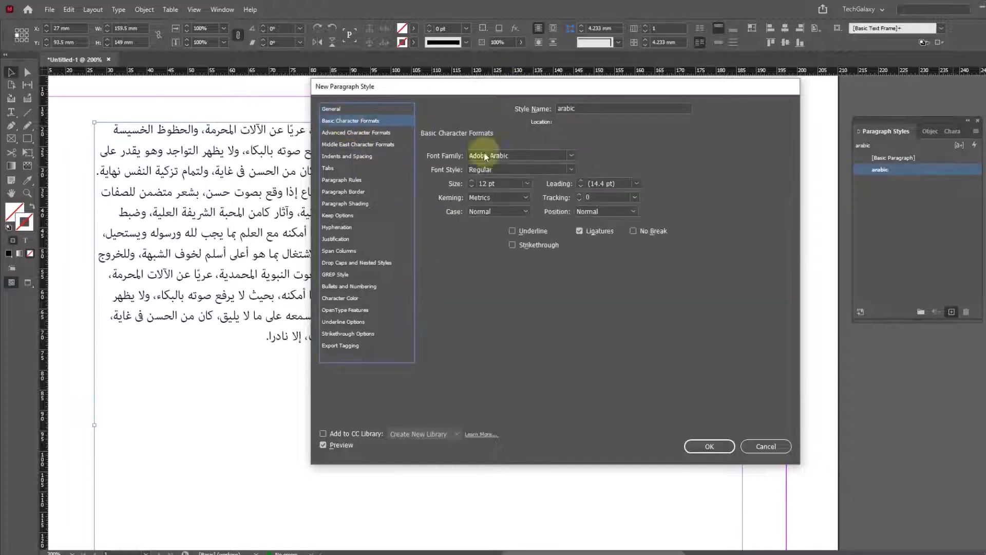
left_click(516, 155)
type("Al")
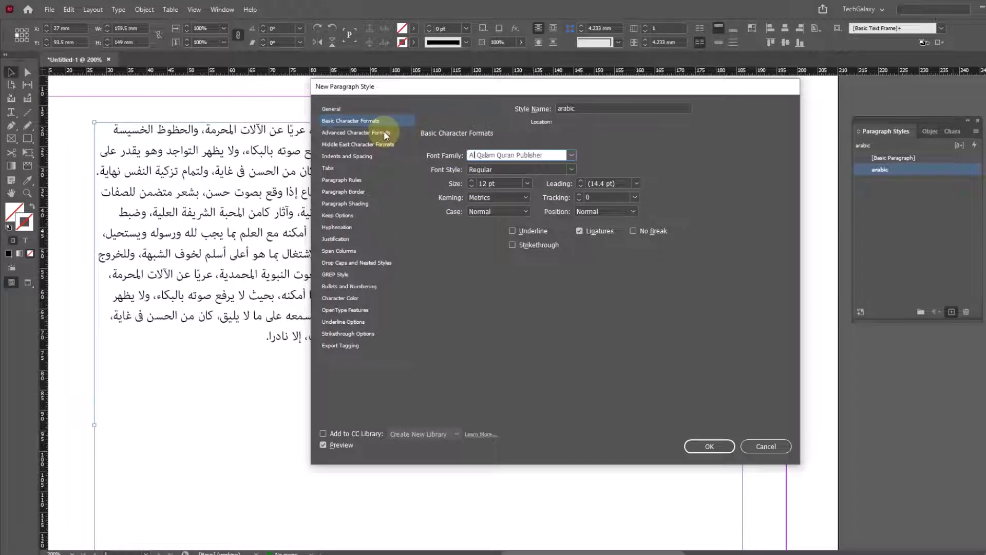
left_click(570, 155)
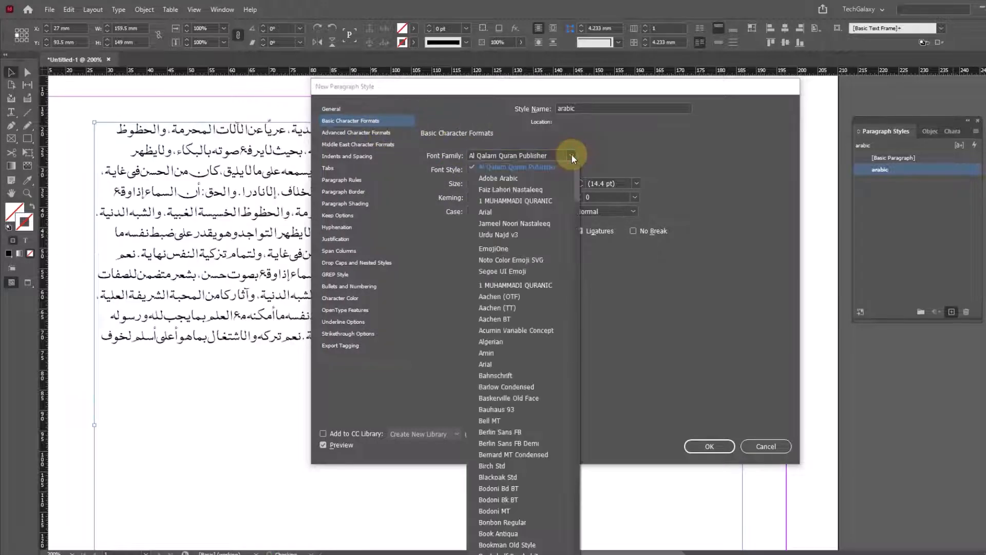
left_click(546, 202)
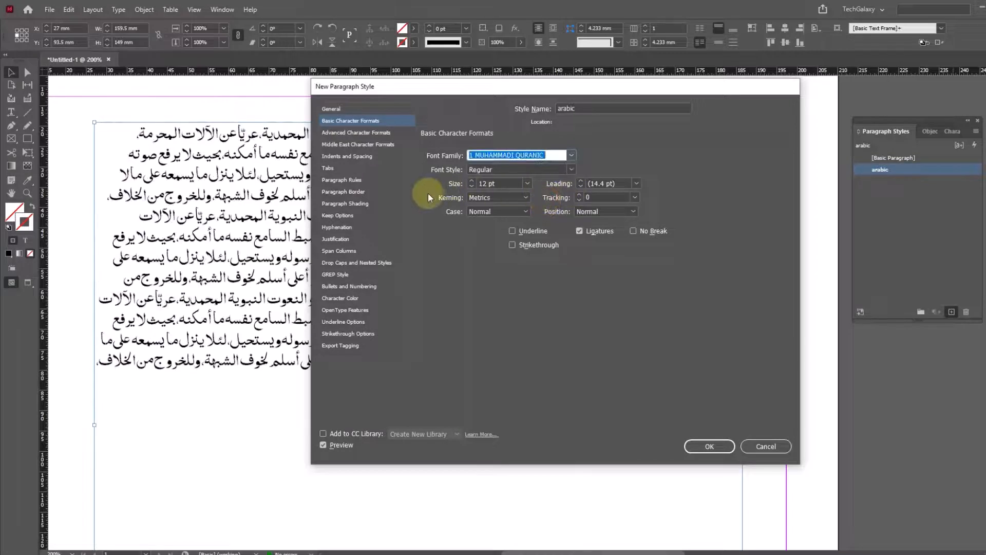
left_click(471, 180)
left_click(470, 180)
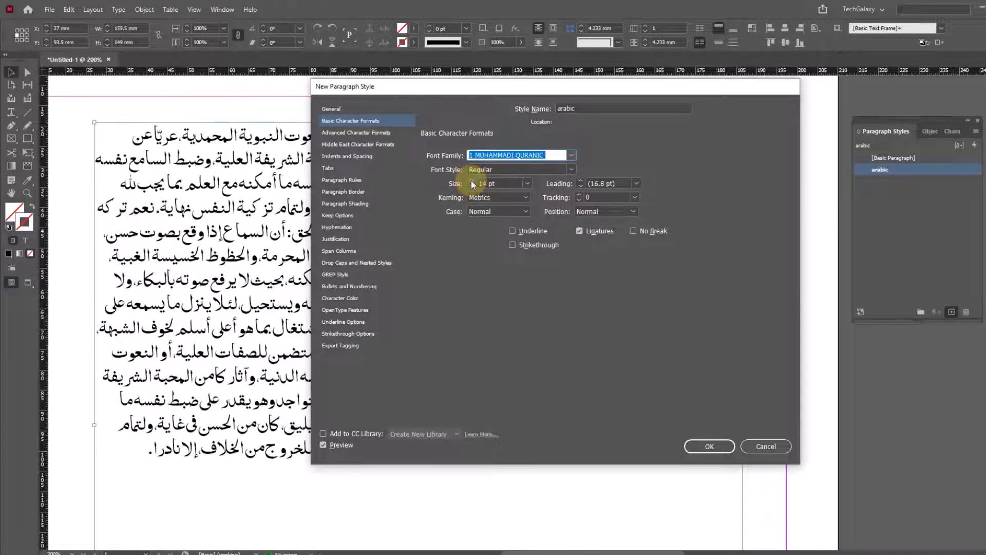
left_click(471, 180)
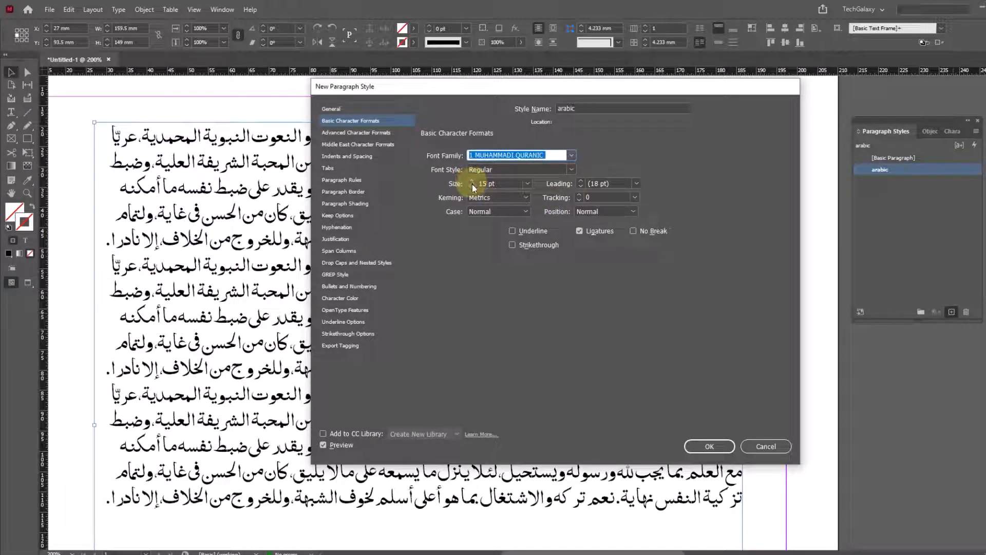
left_click(472, 182)
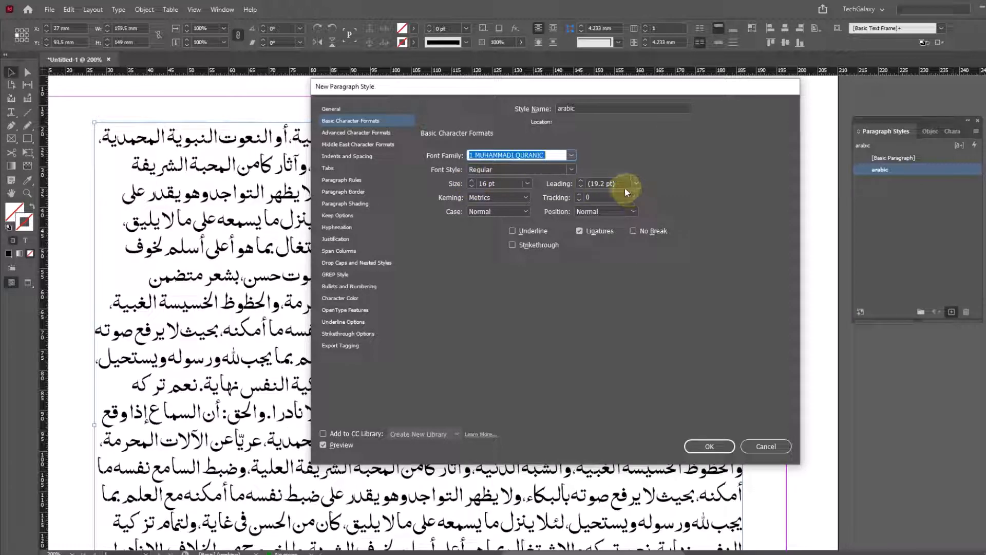
- Set the arabic style's leading to 24 pt after trying 22 and 23 pt, and save the style
left_click(625, 186)
type("22")
key("Tab")
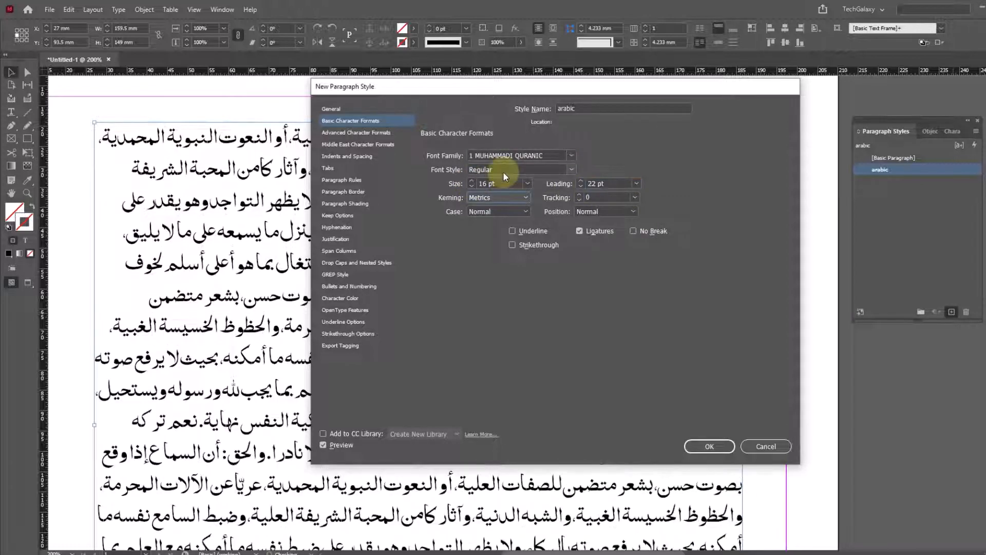
left_click_drag(611, 89, 358, 103)
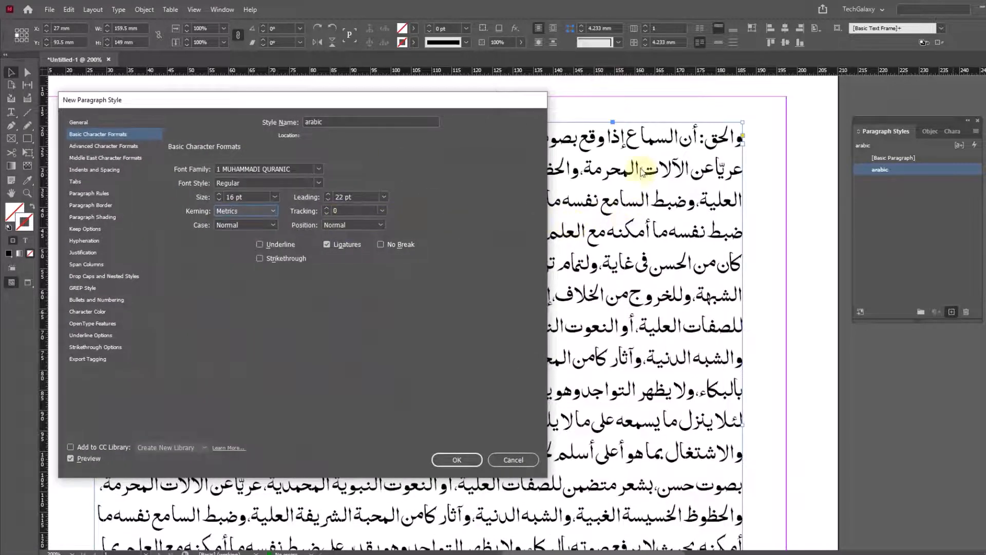
left_click(357, 197)
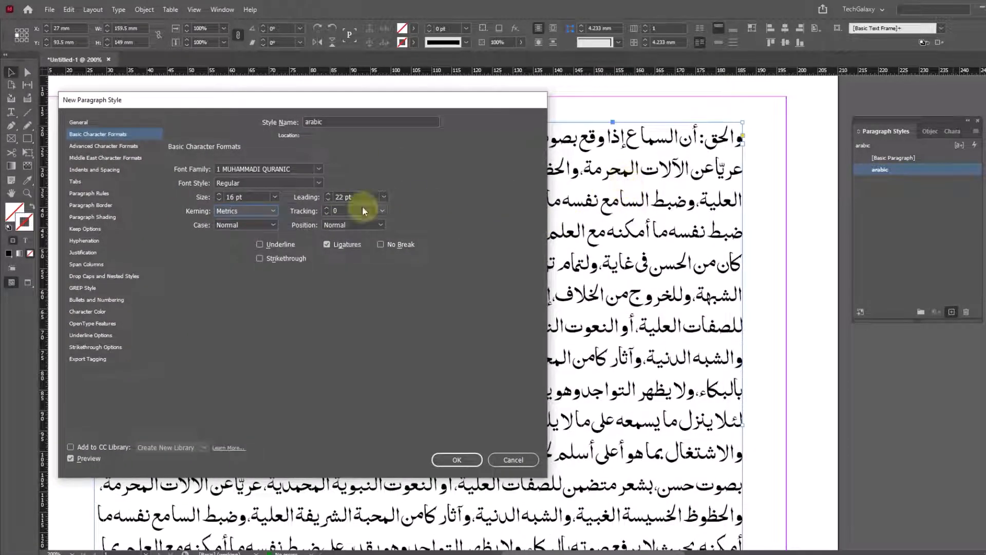
type("23")
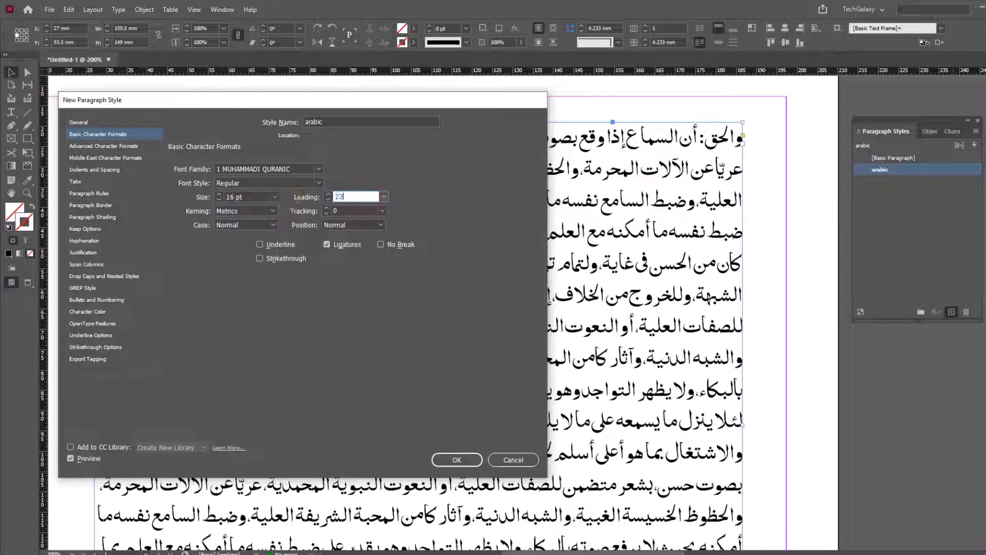
key("Tab")
left_click_drag(358, 197, 259, 194)
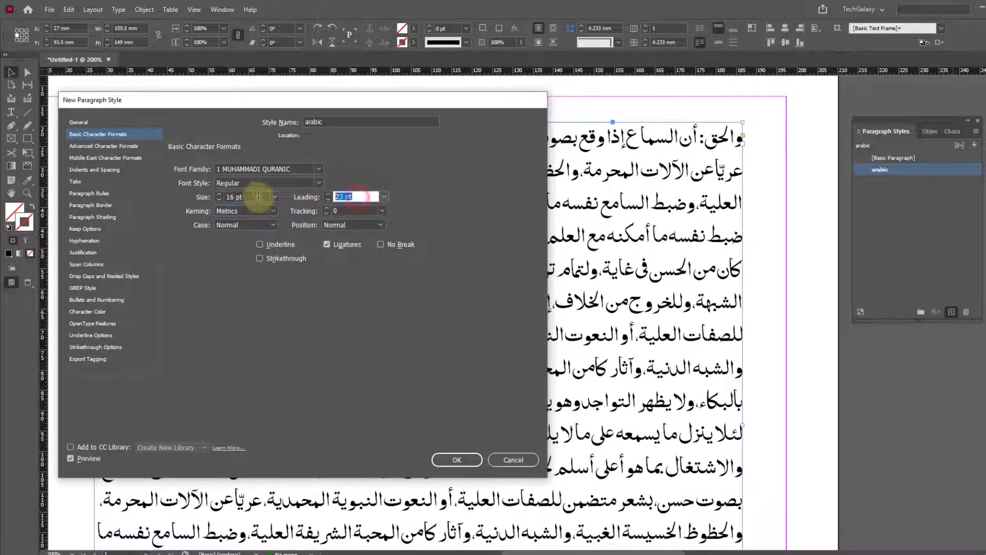
type("24")
key("Return")
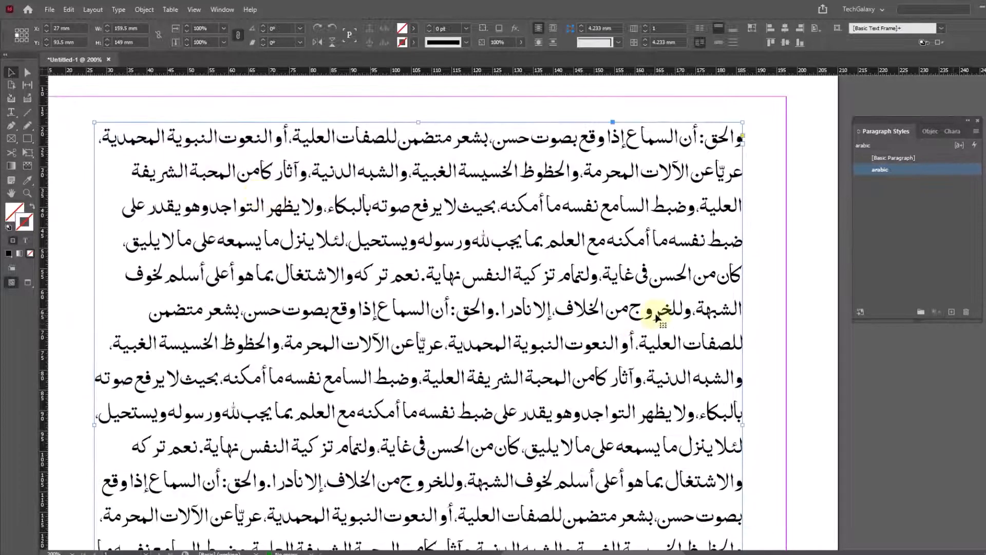
- Move the text frame up about 2 mm and change the arabic paragraph style's alignment to Right Justify
left_click_drag(530, 260, 529, 249)
right_click(883, 171)
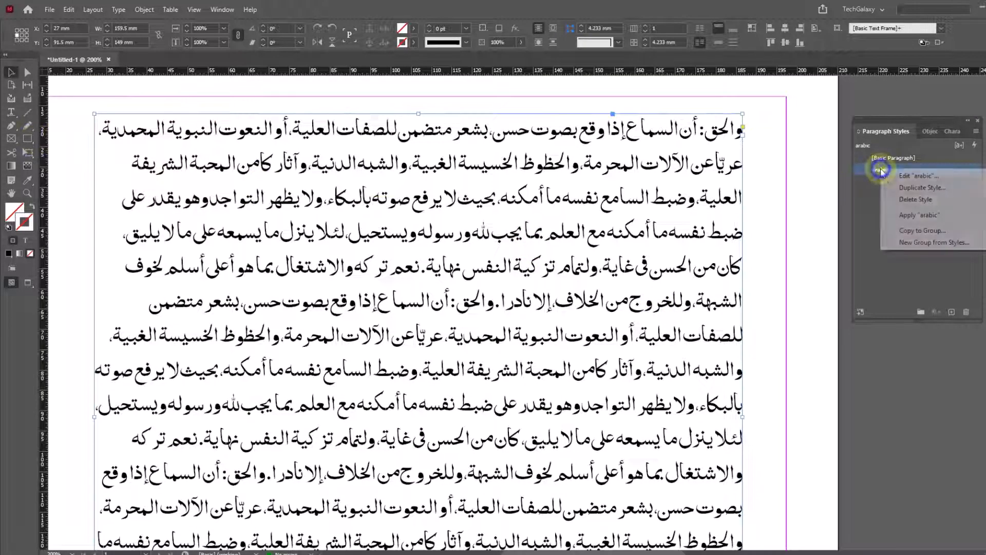
left_click(884, 176)
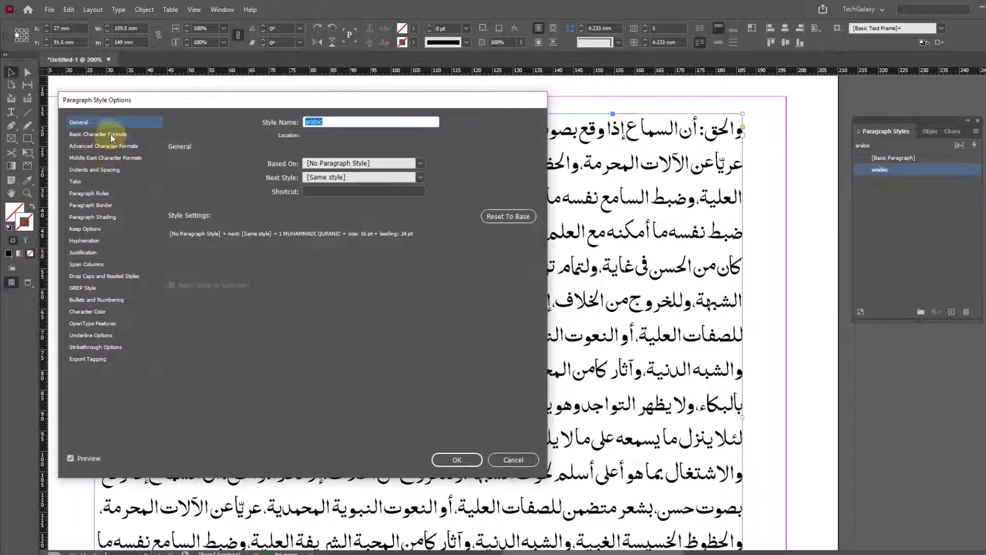
left_click(103, 134)
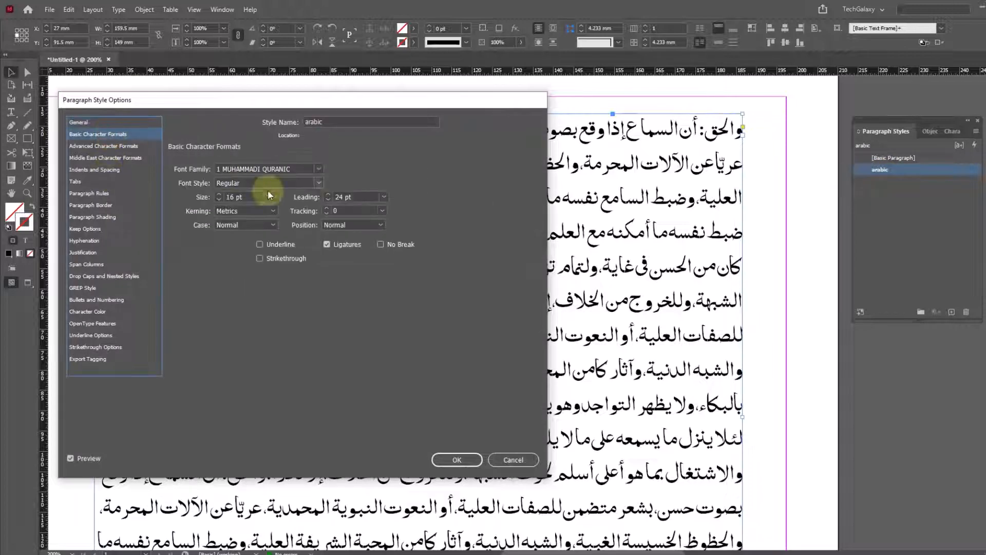
left_click(110, 170)
left_click(322, 183)
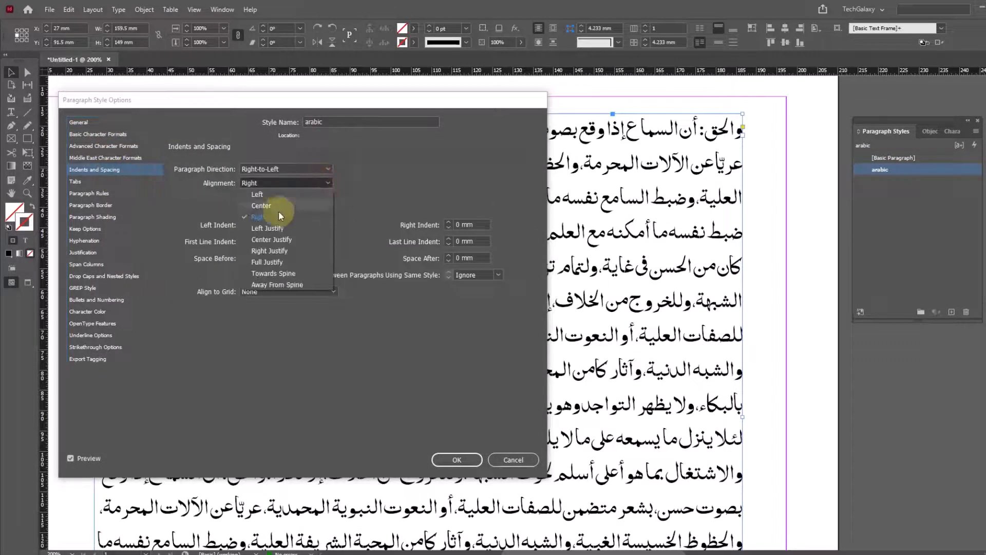
left_click(269, 250)
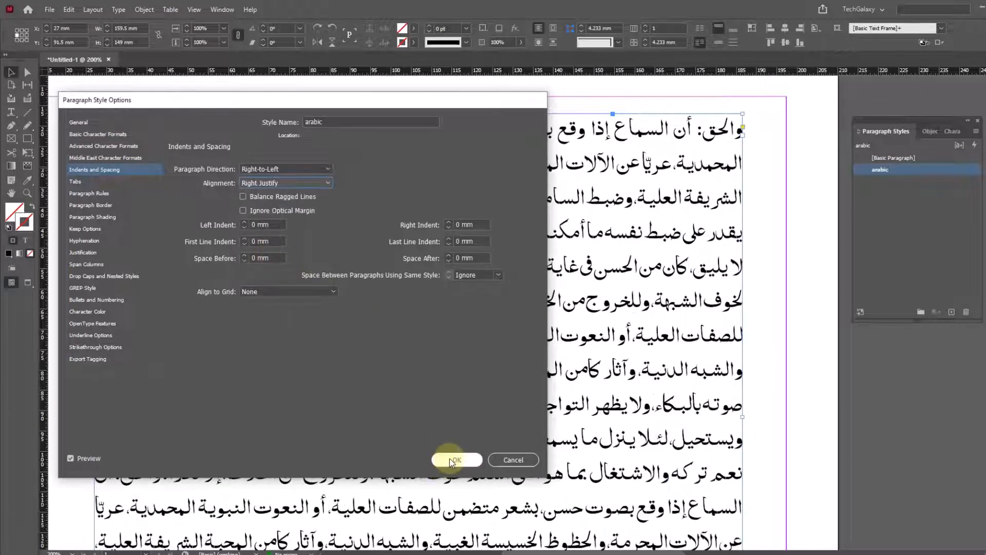
left_click(454, 460)
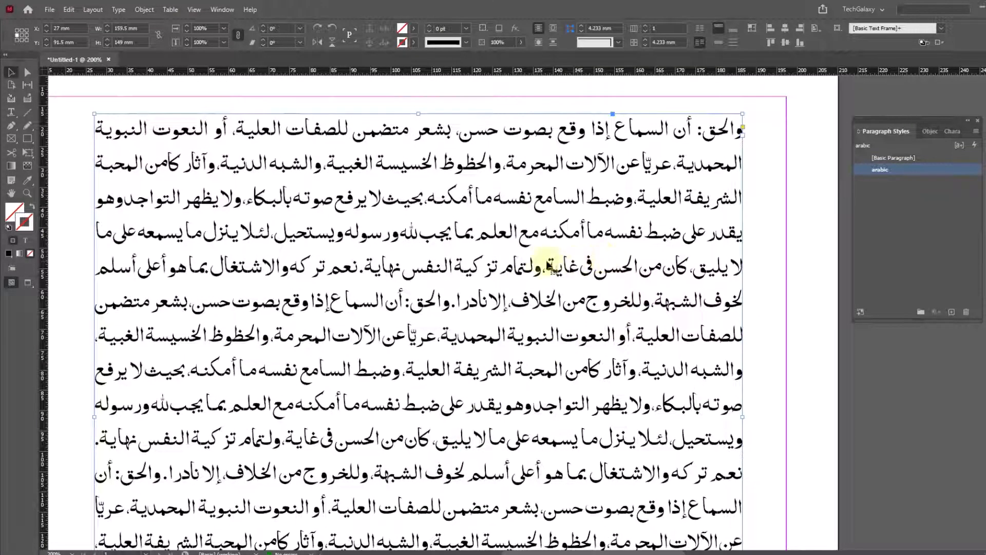
- Create a new object style named "anchor" based on the selected Arabic text frame
mouse_move(526, 208)
left_mouse_down()
mouse_move(522, 220)
mouse_move(545, 218)
mouse_move(536, 196)
left_mouse_up()
left_click_drag(924, 120, 930, 102)
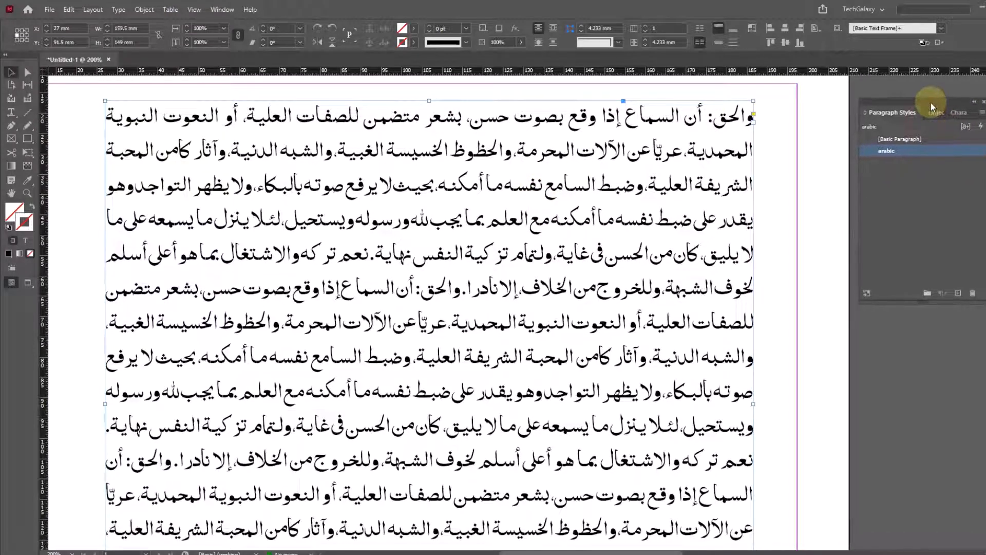
left_click(932, 112)
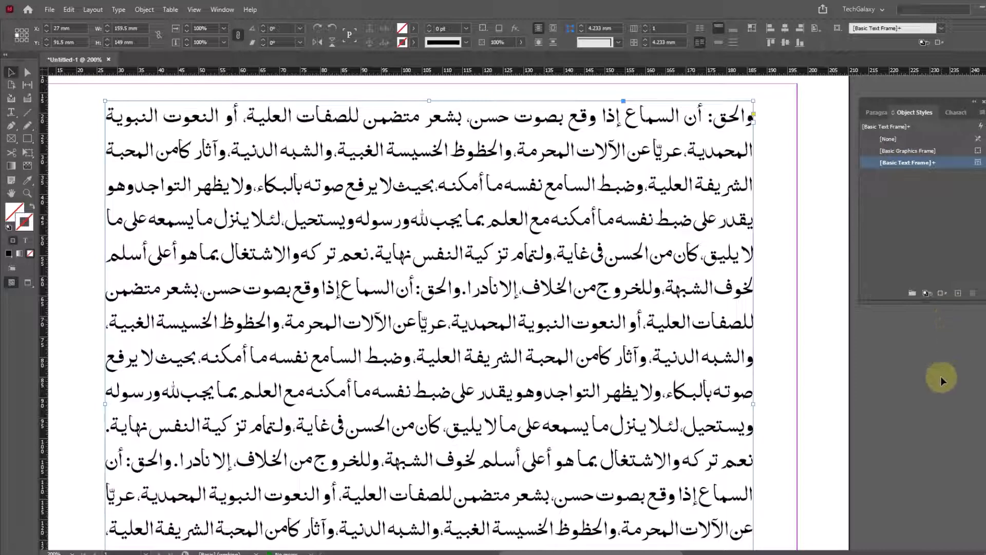
left_click(958, 293, "alt")
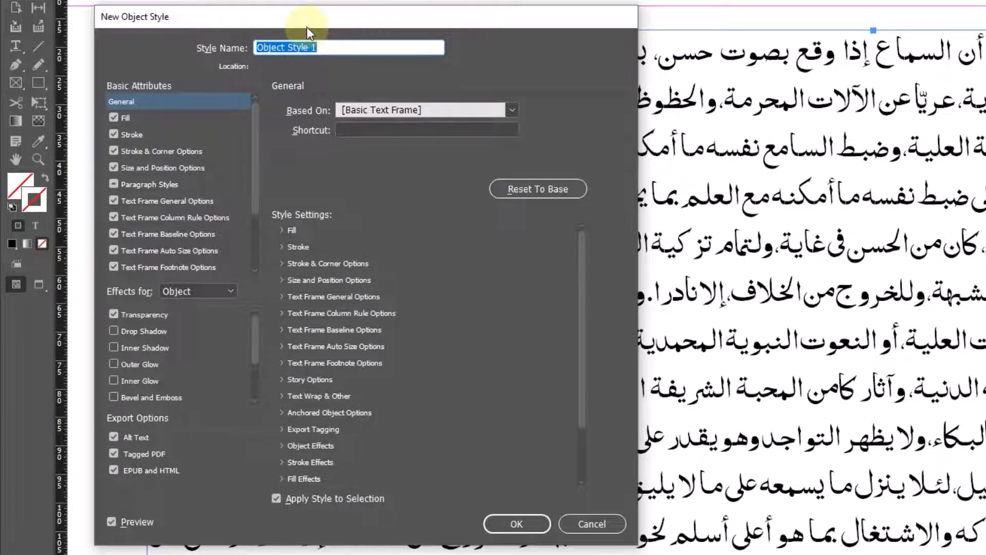
type("anchor")
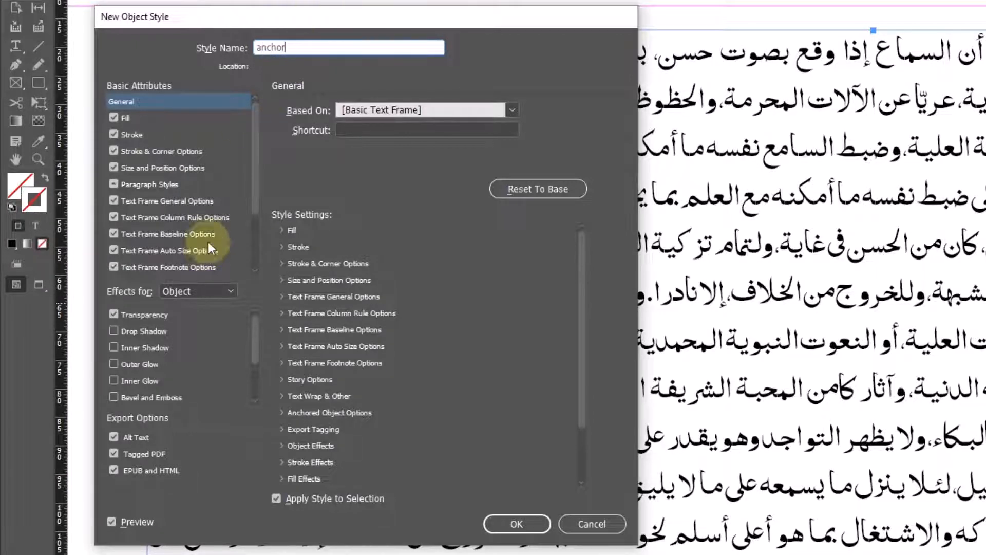
- Exclude all basic attributes from the anchor object style except Anchored Object Options
left_click_drag(253, 208, 245, 266)
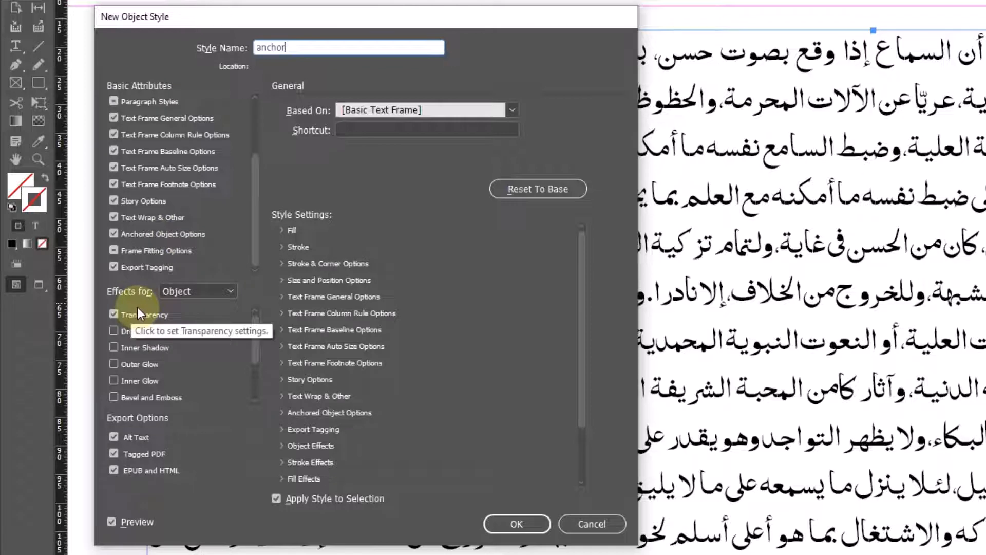
left_click(113, 235)
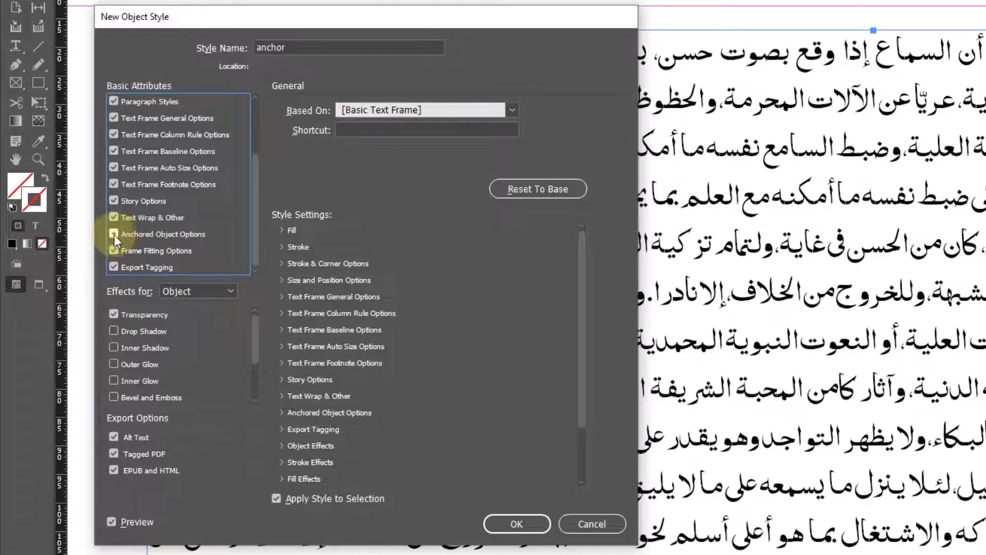
left_click(113, 234, "alt")
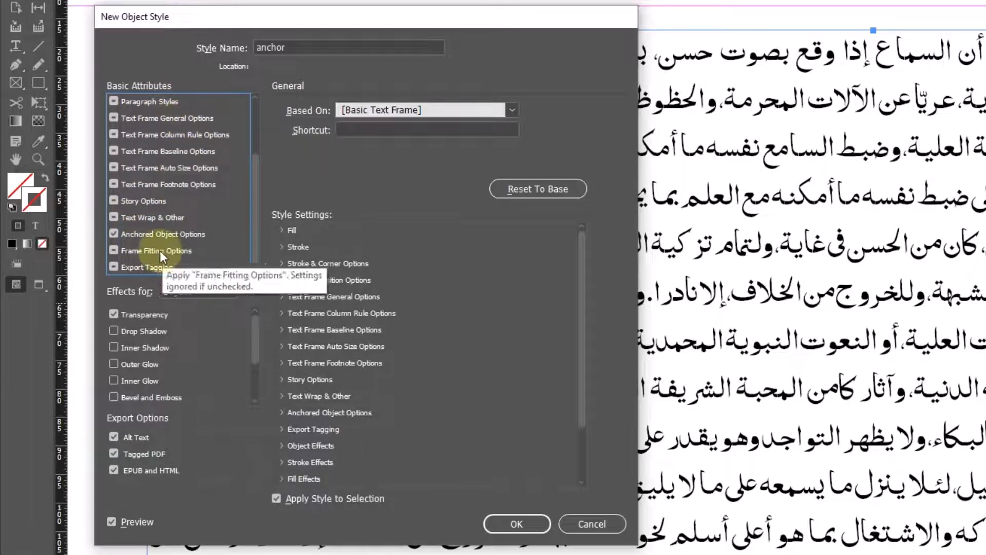
- Set the anchor style's anchored object position to Custom with X relative to Anchor Marker, and save the style
left_click(161, 235)
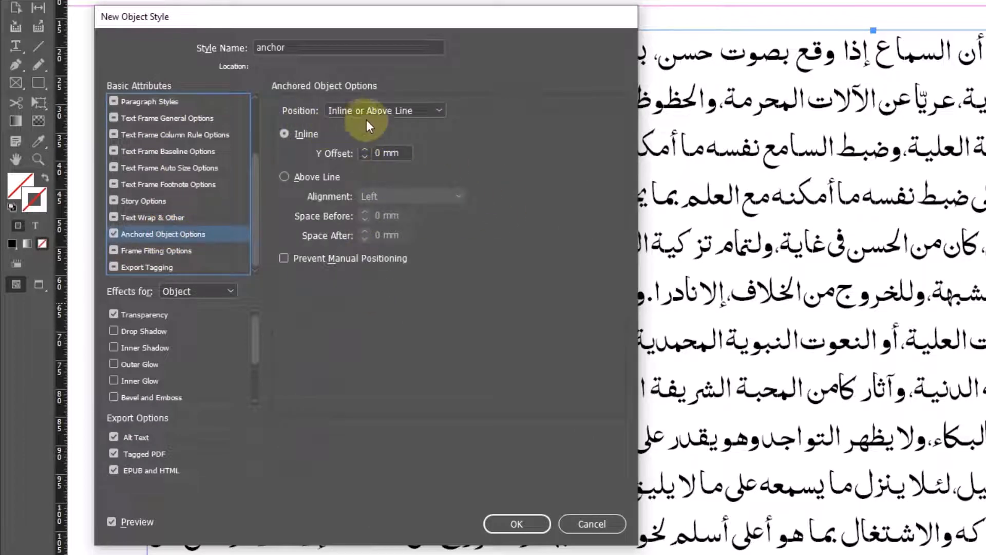
left_click(376, 107)
left_click(373, 143)
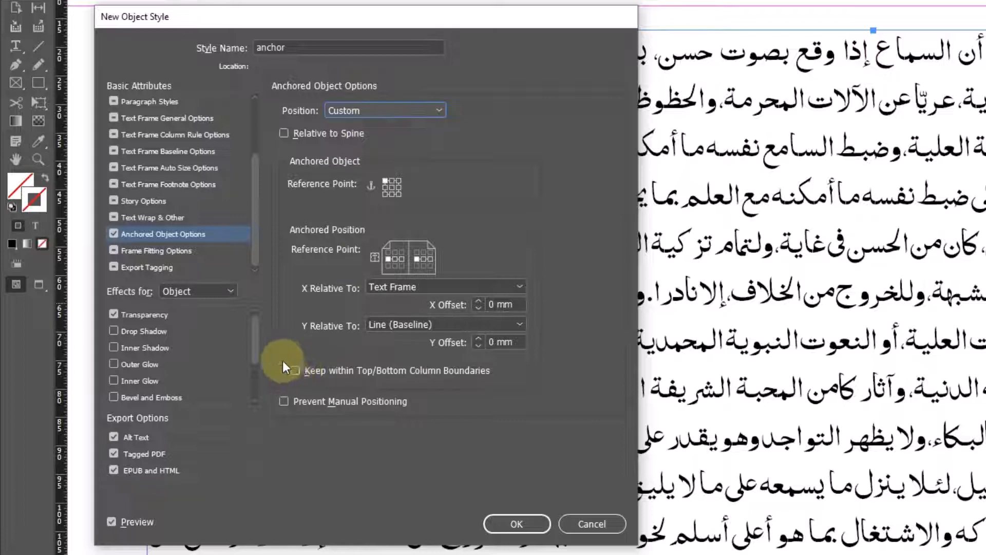
left_click(395, 287)
left_click(404, 302)
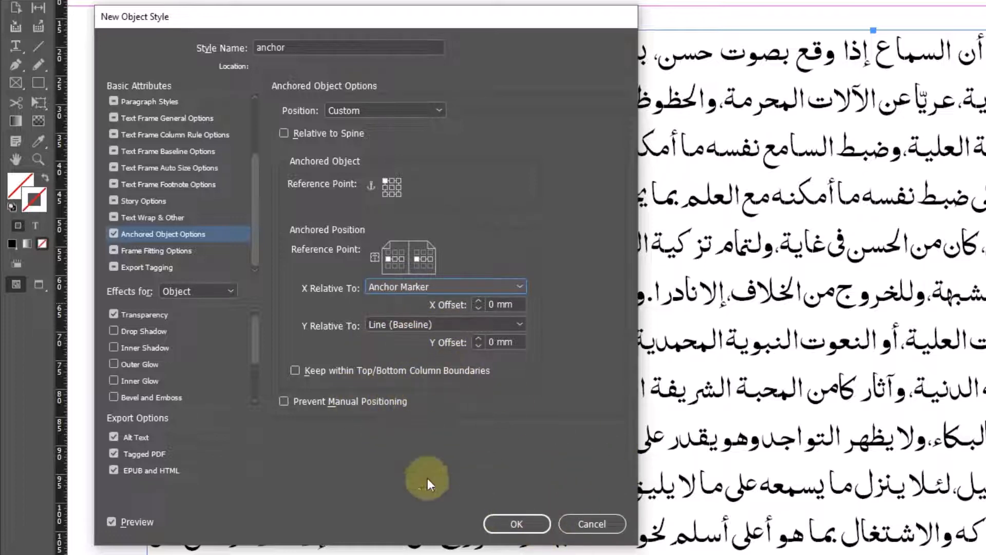
left_click(520, 520)
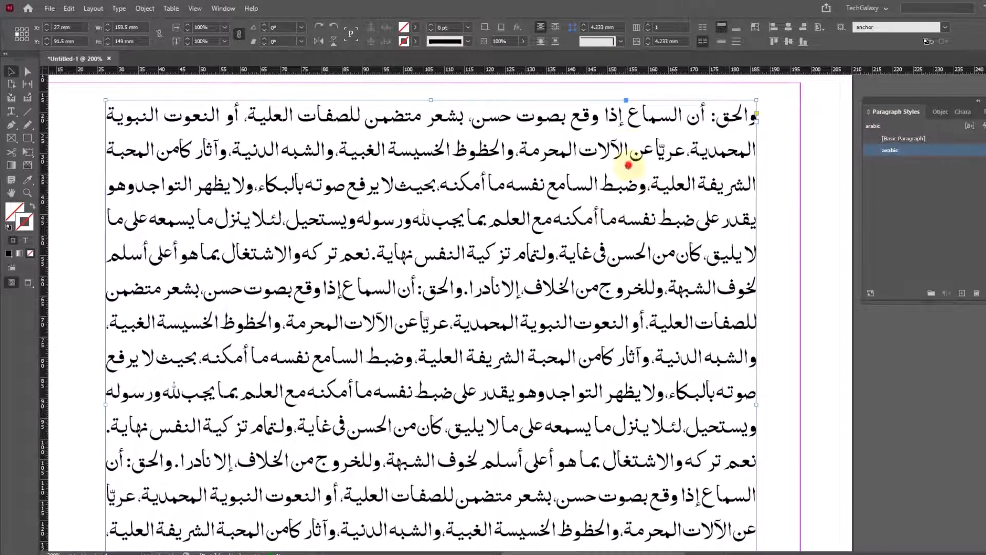
- Move the main Arabic text frame down about 8.5 mm and draw a text frame about 33.1 × 7.2 mm above it
left_click_drag(627, 163, 621, 288)
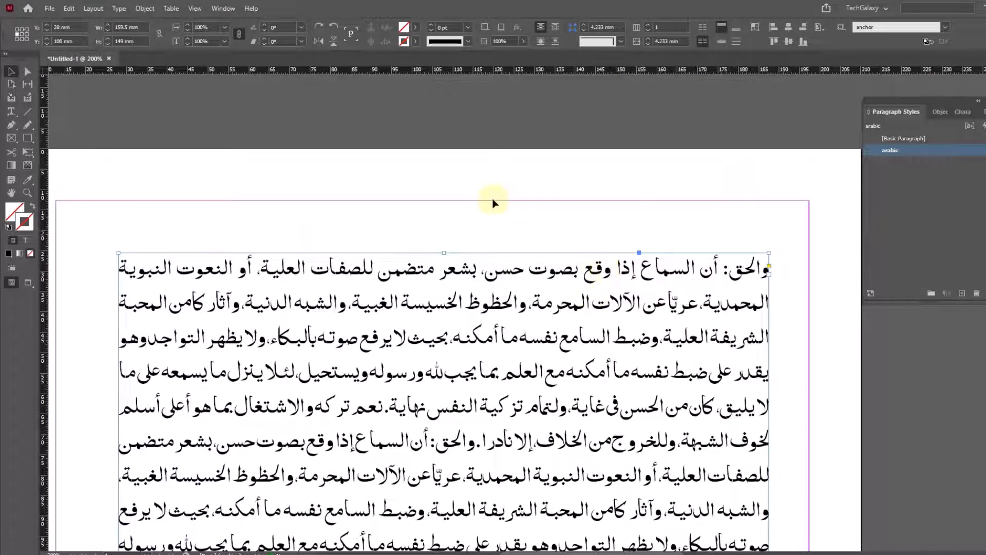
left_click(12, 112)
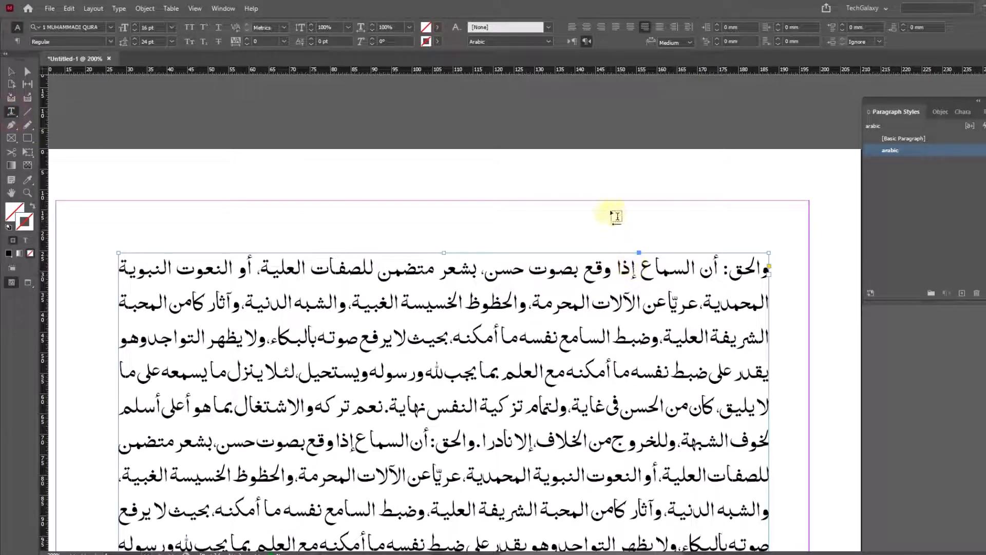
left_click_drag(611, 210, 475, 239)
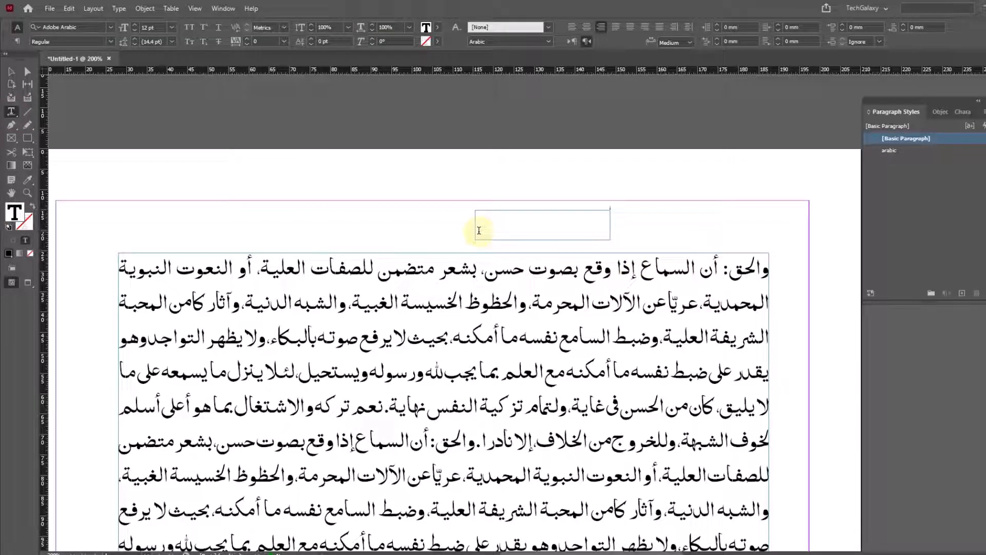
- Enter the Urdu line "یہ ایک لائن ہے۔" in the new small text frame
key("super+space")
key("super+space")
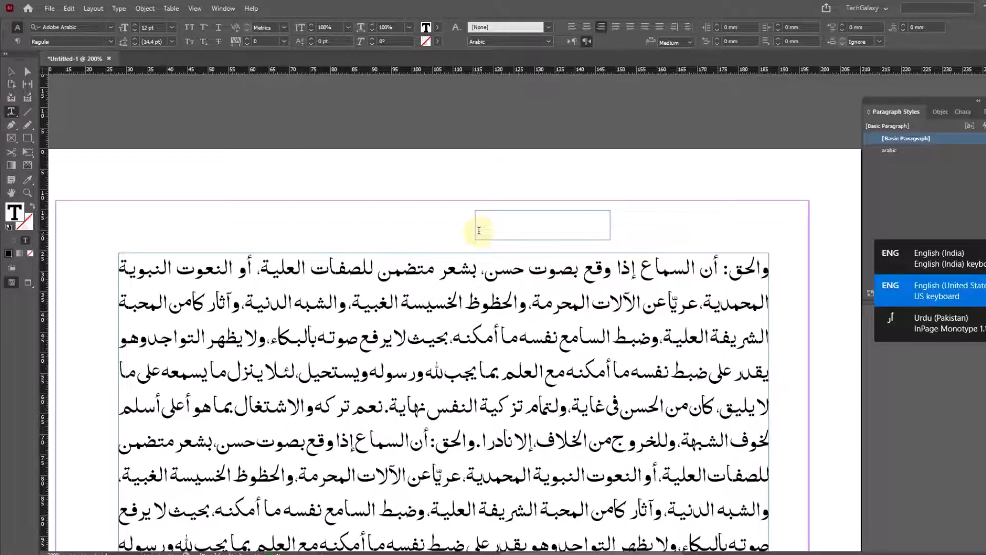
type("يوا")
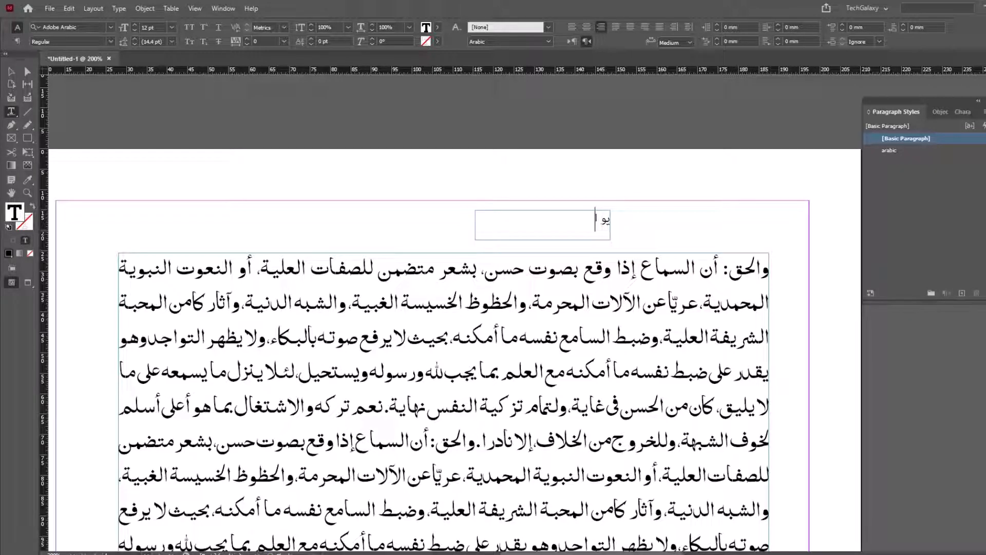
type("ہ ایک لائن ہے۔")
left_click(14, 70)
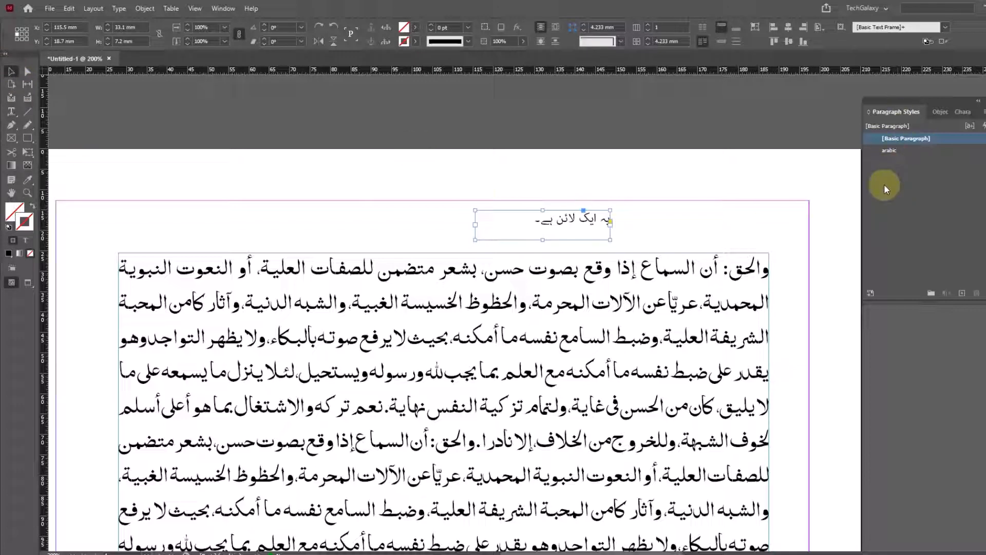
- Move the small Urdu text frame about 6 mm left and 0.8 mm down
left_click(963, 297, "alt")
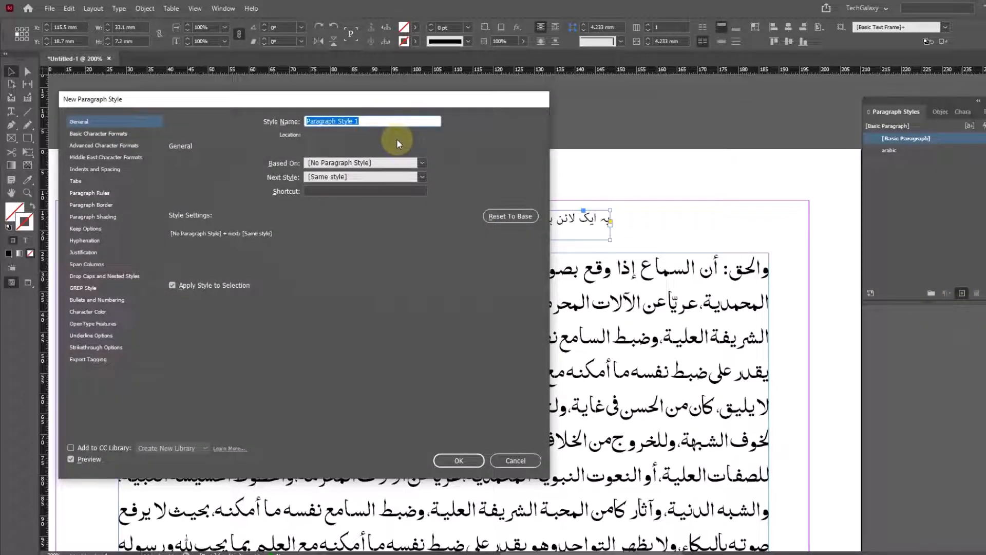
left_click(516, 458)
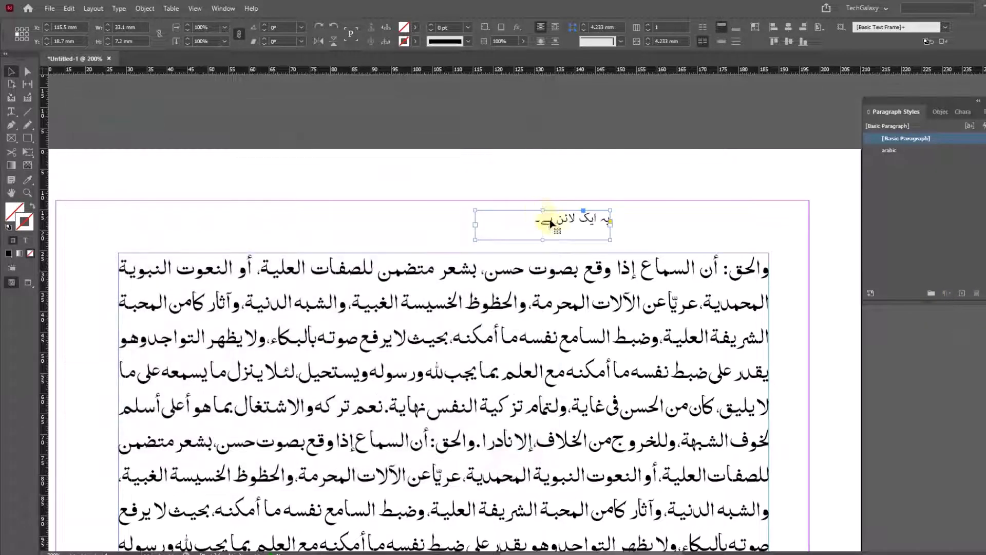
left_click_drag(564, 223, 537, 227)
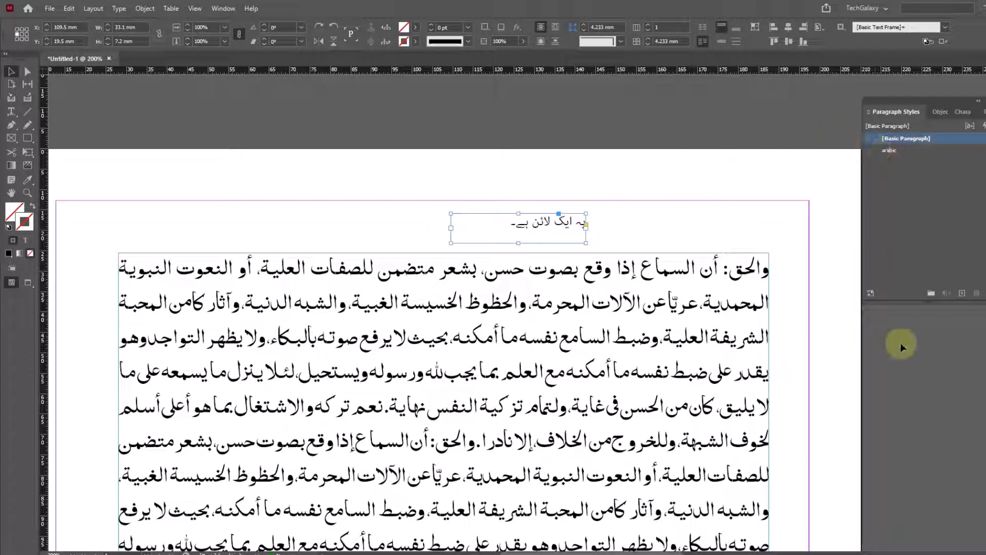
- Create a new paragraph style named "right2bottom" for the small Urdu text frame
left_click(964, 294, "alt")
type("u")
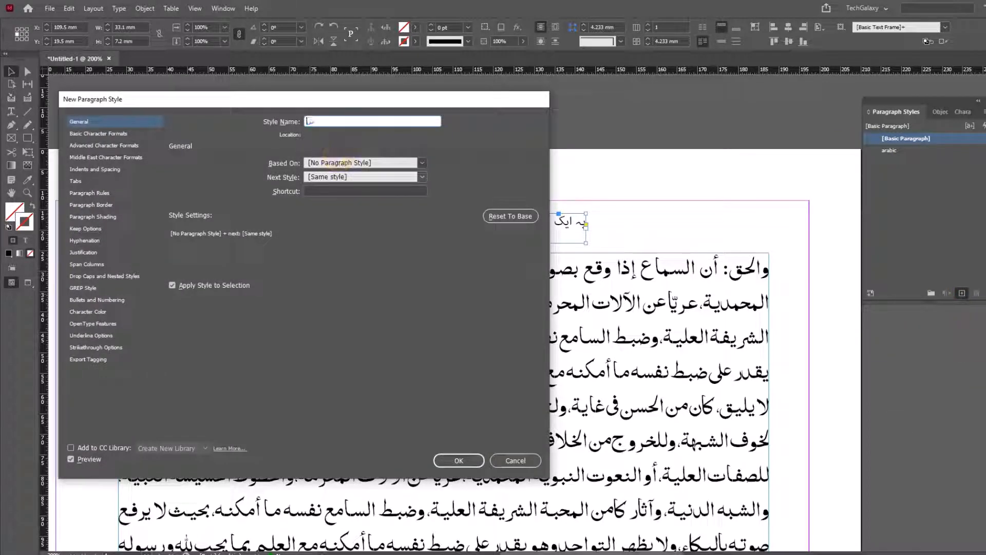
type("تعلیق")
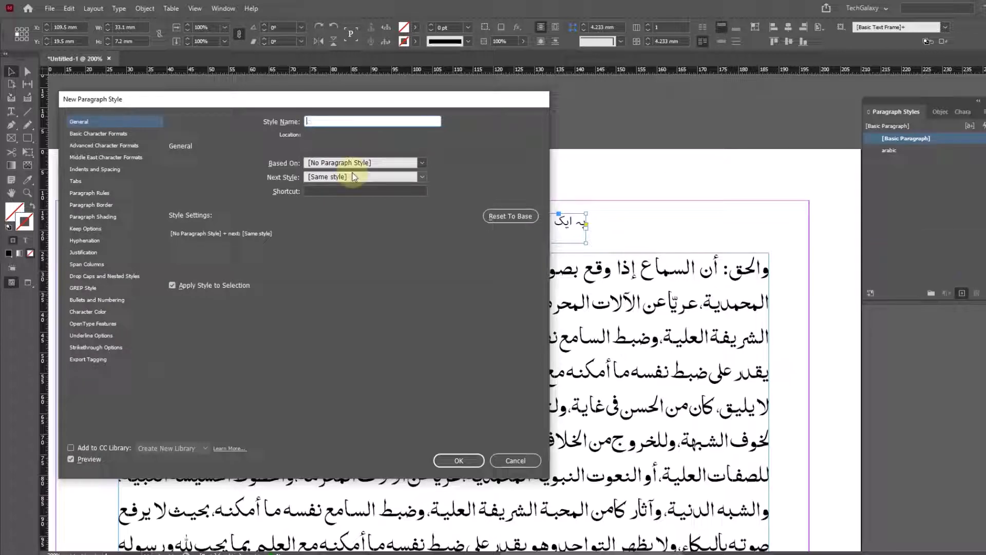
type("right2bottom")
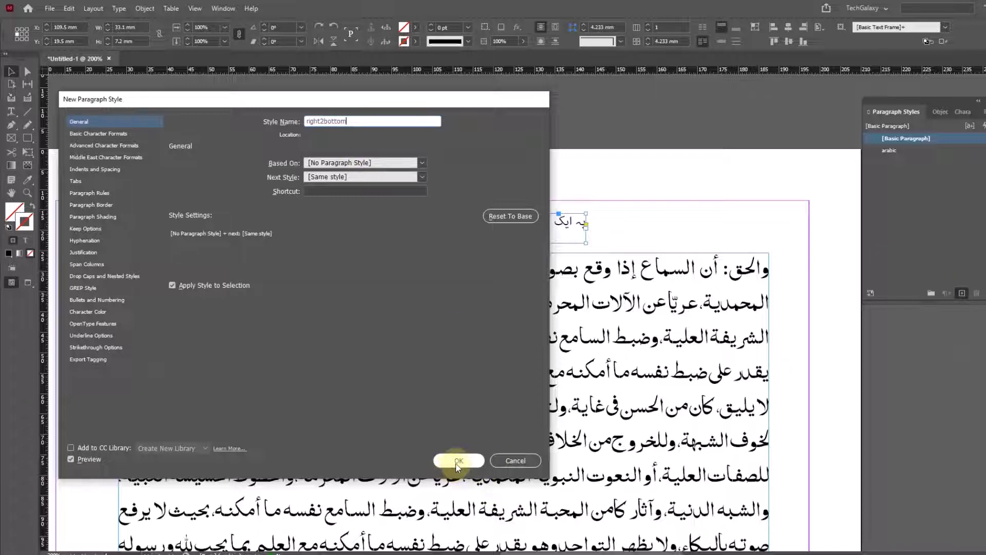
- Set the right2bottom style's font family to Jameel Noori Nastaleeq, size to 10 pt and leading to 12 pt, and save it
left_click(98, 134)
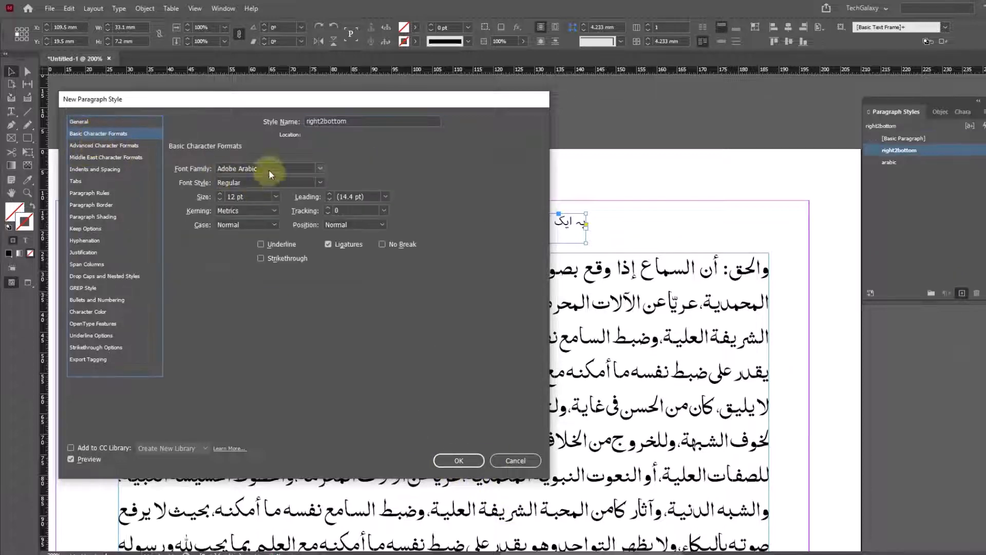
type("Jameel Noori Nastaleeq")
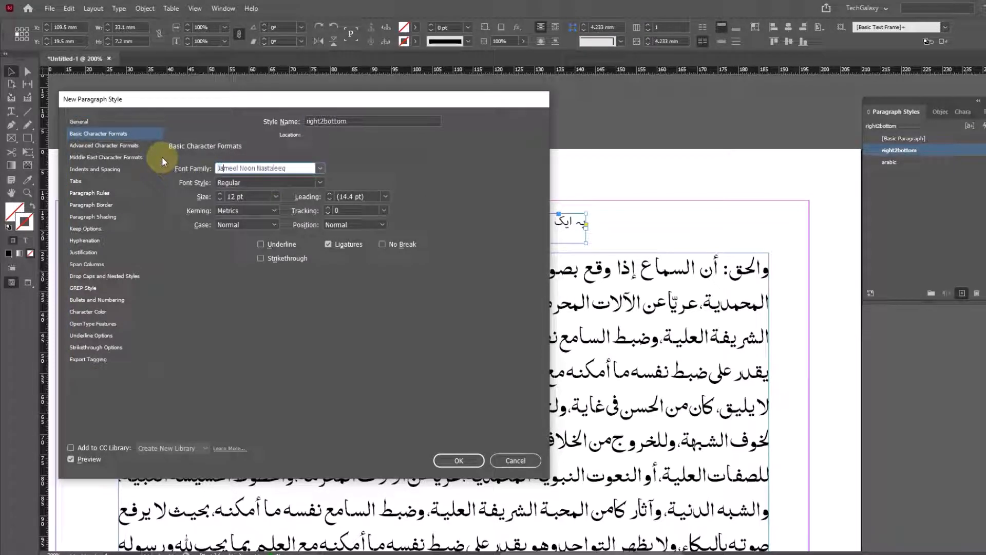
key("Tab")
key("Tab")
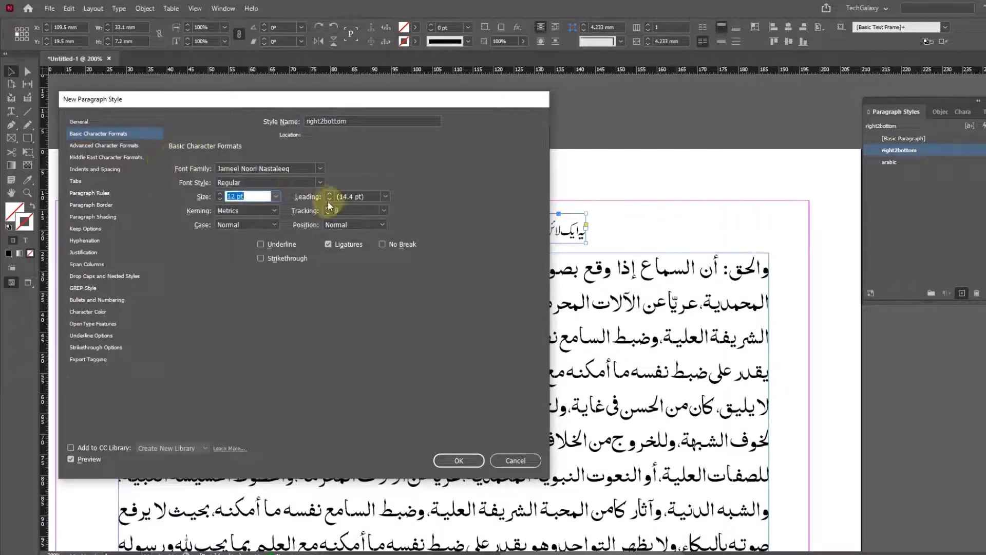
type("10")
key("Tab")
type("12")
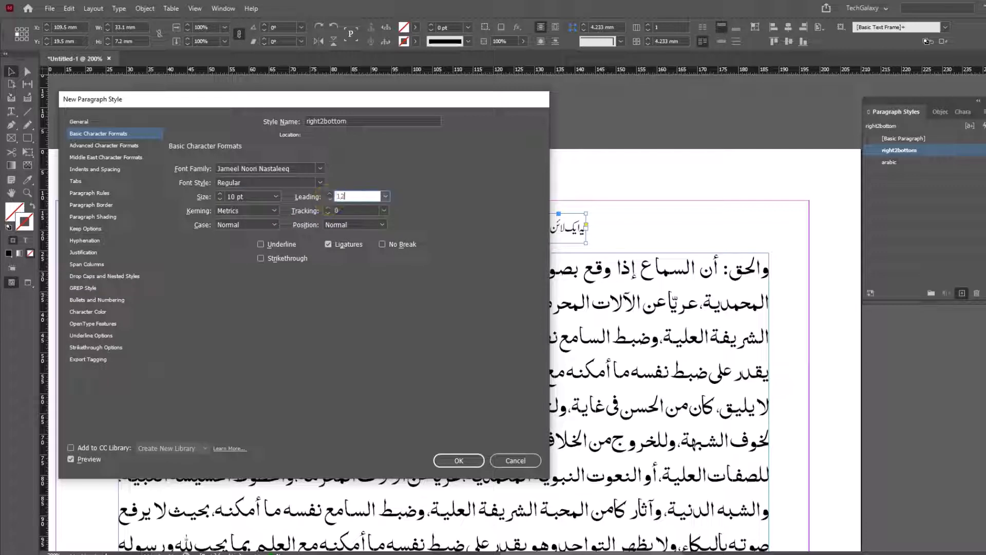
key("Tab")
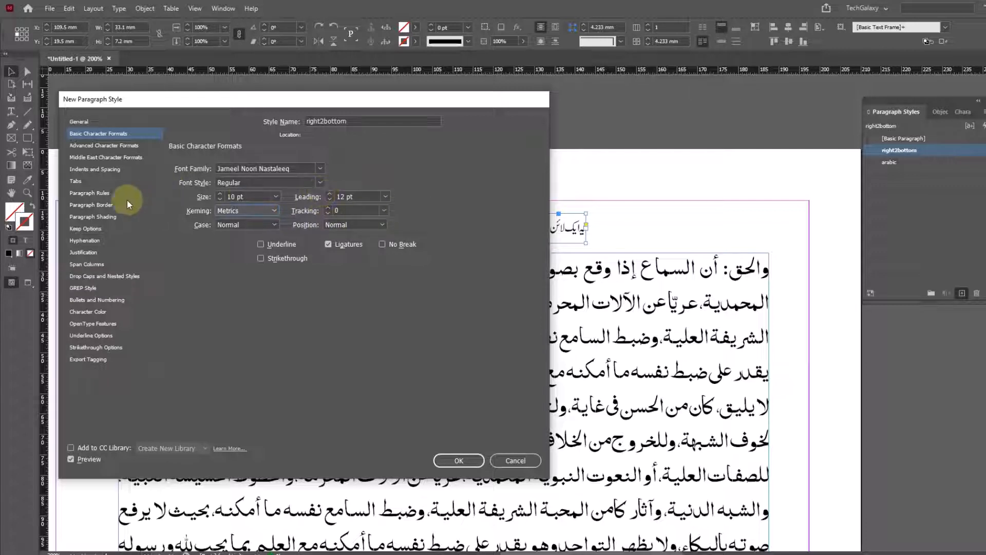
left_click(460, 463)
left_click(460, 461)
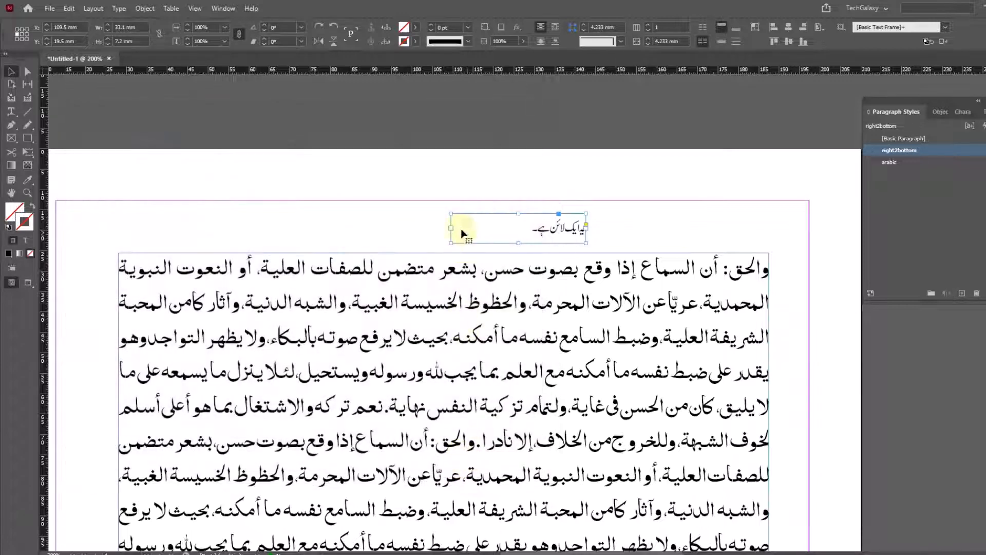
- Insert a "?" at the start of the Urdu line in the small text frame and reselect the frame
left_click(403, 164)
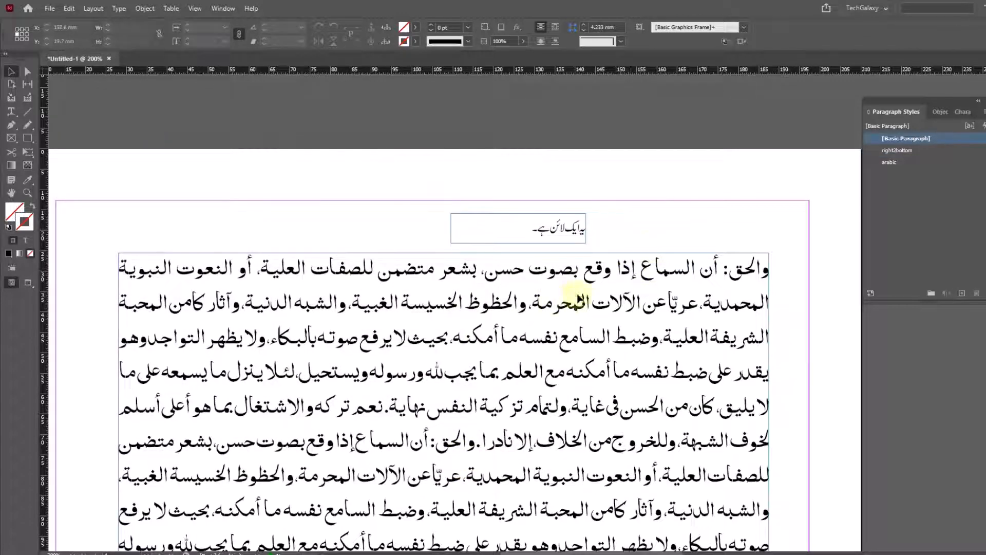
left_click(477, 221)
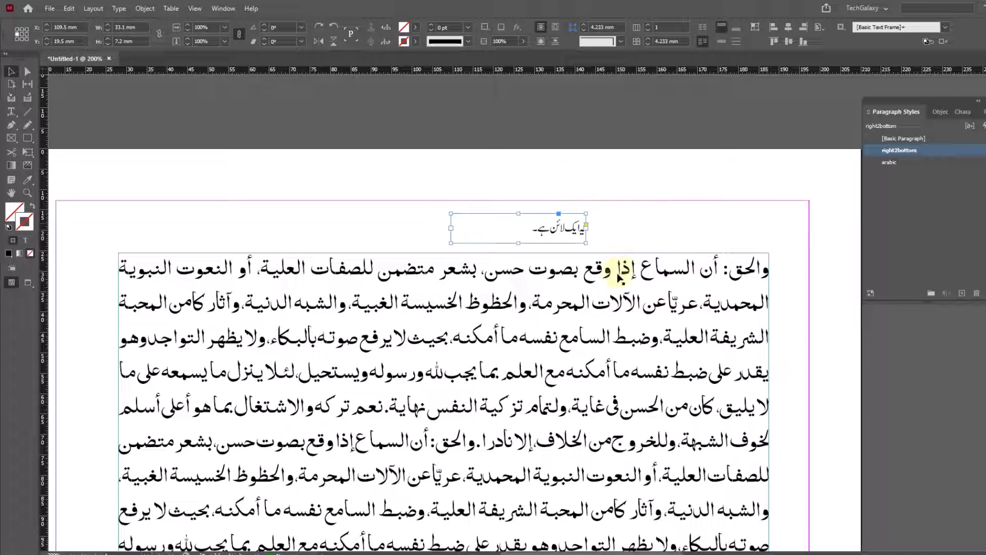
left_click(11, 111)
left_click(512, 228)
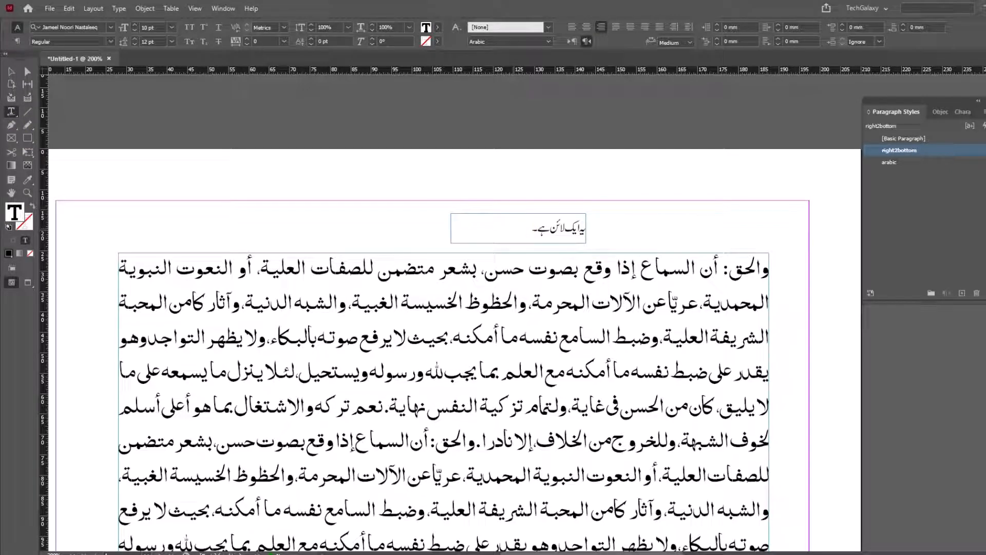
key("super+space")
key("super+space")
type("?")
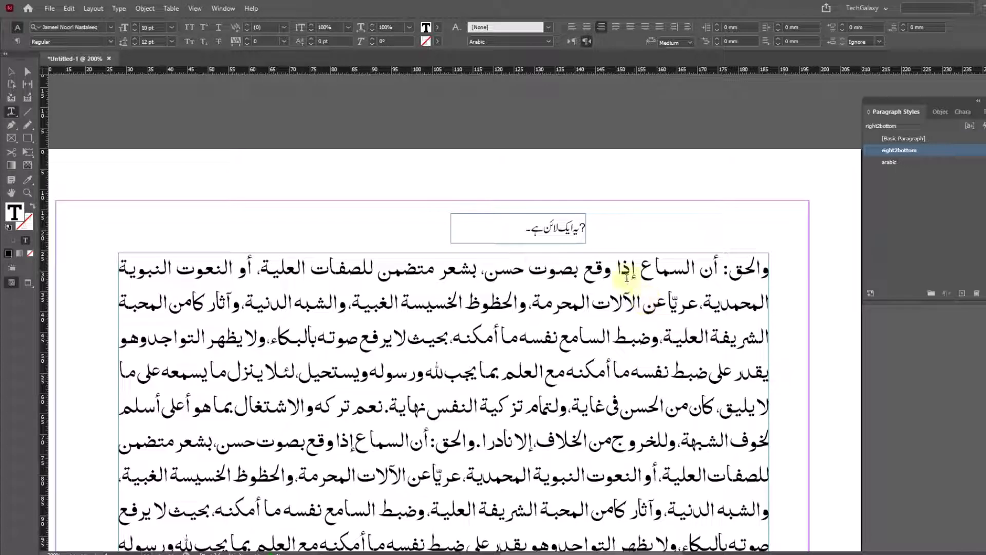
left_click_drag(580, 227, 588, 227)
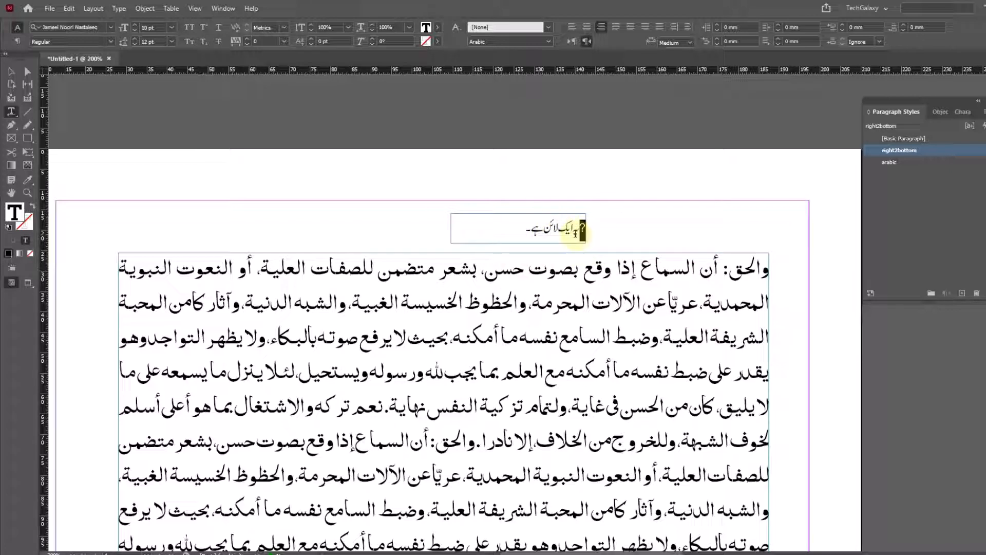
left_click(13, 71)
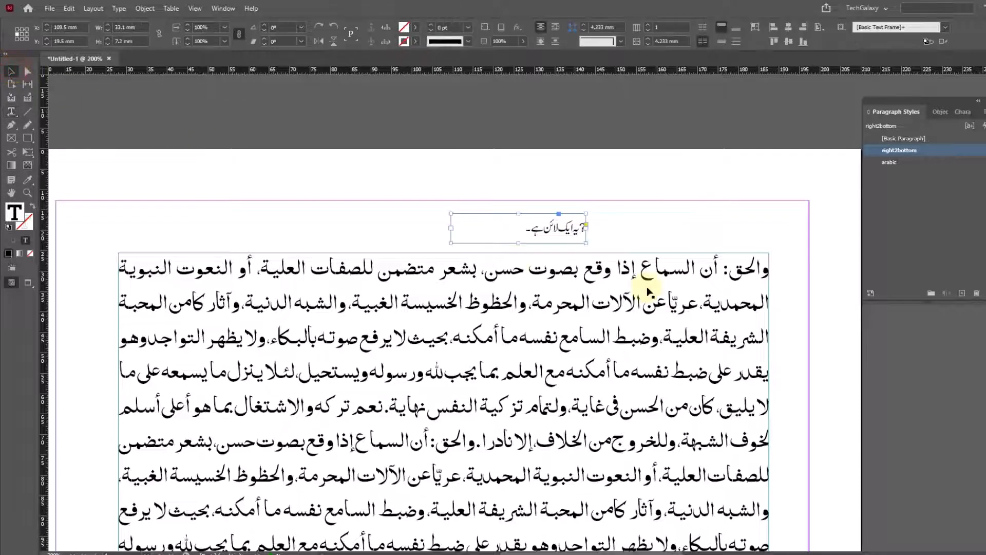
- Create a new character style named "toWingdings"
left_click(962, 112)
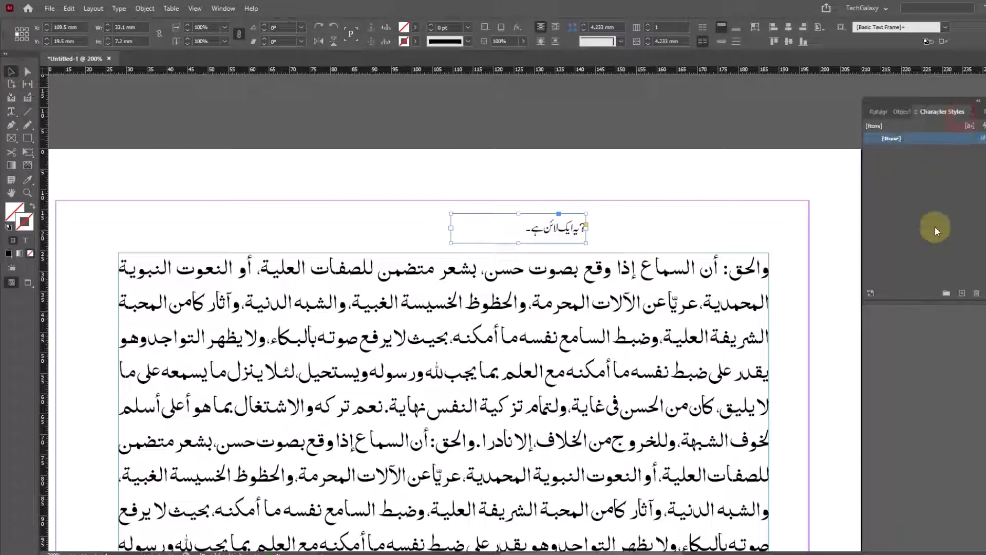
left_click(963, 294, "alt")
key("BackSpace")
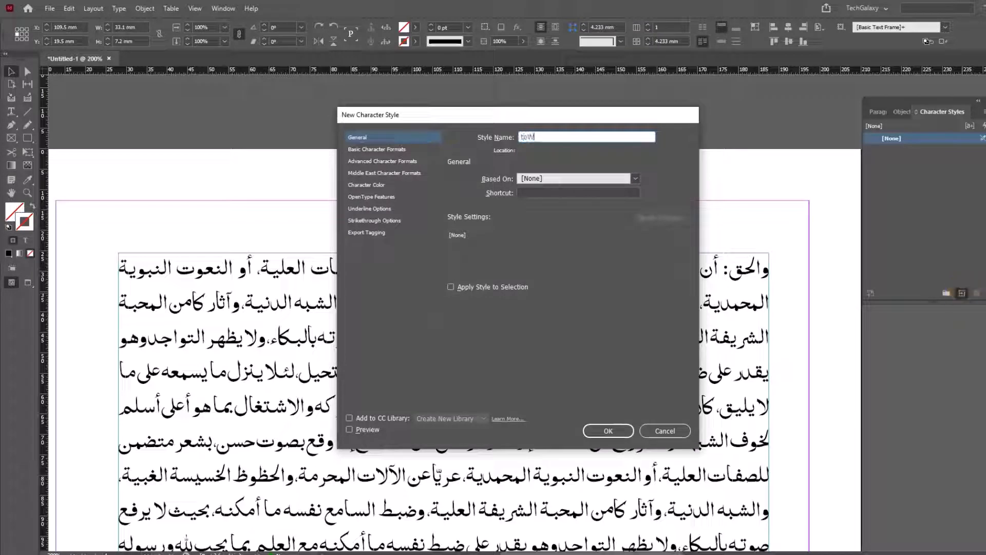
type("toWing")
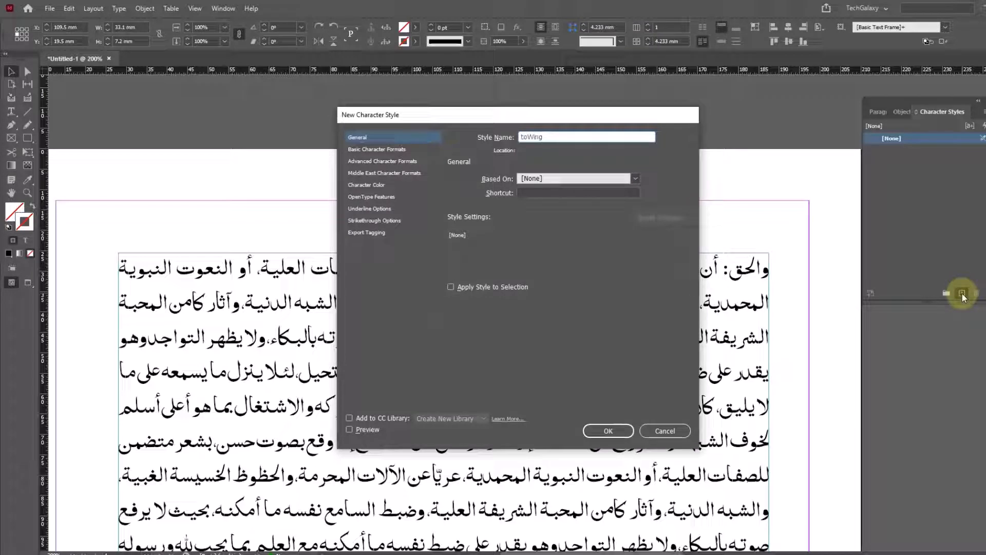
type("Ddings")
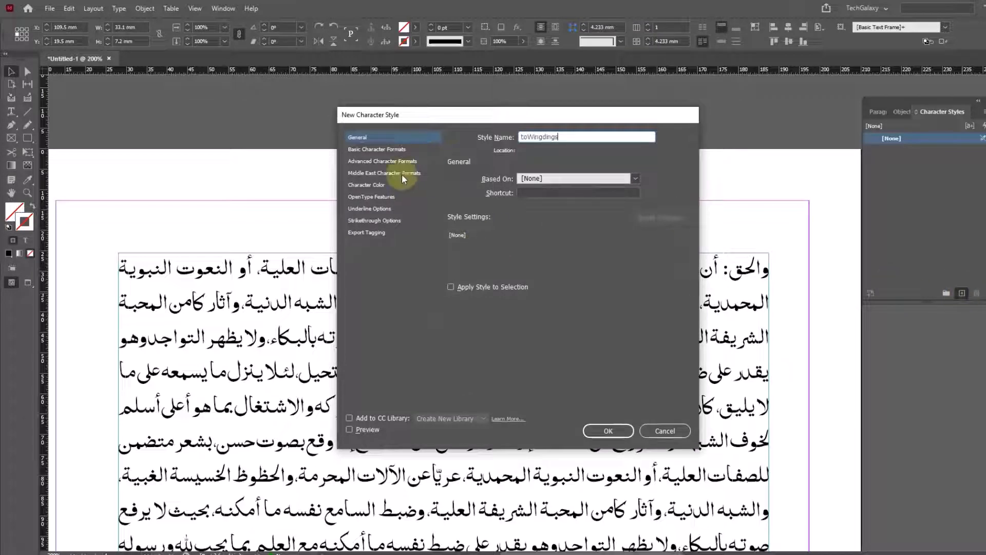
- Set the new character style's font family to Wingdings 3 Regular and save the style
left_click(394, 149)
left_click(546, 184)
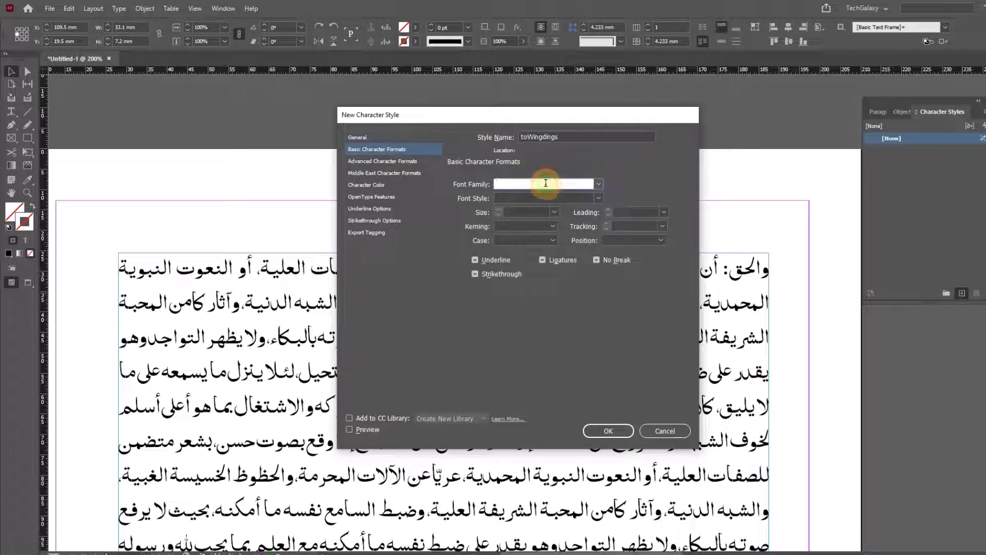
type("Wingdings")
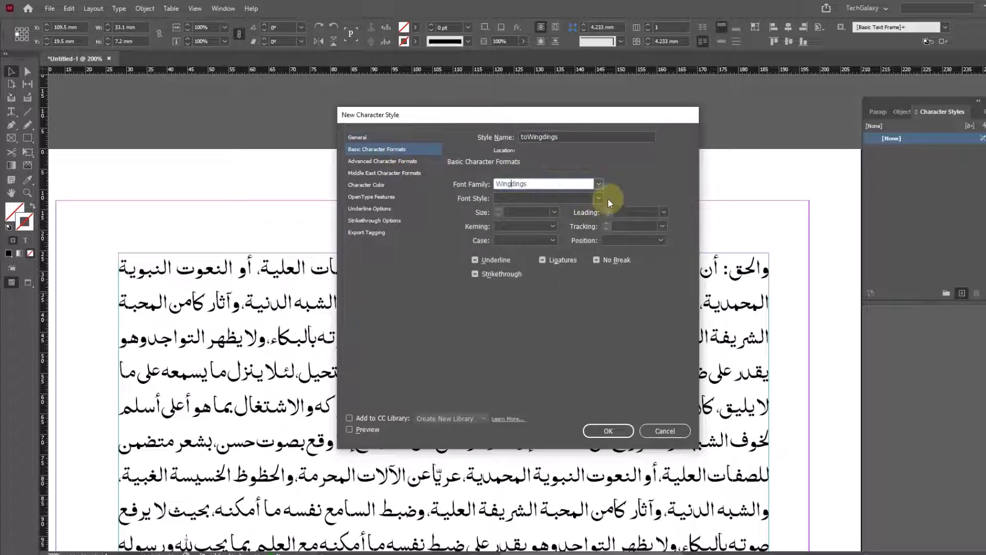
left_click(599, 184)
left_click(541, 218)
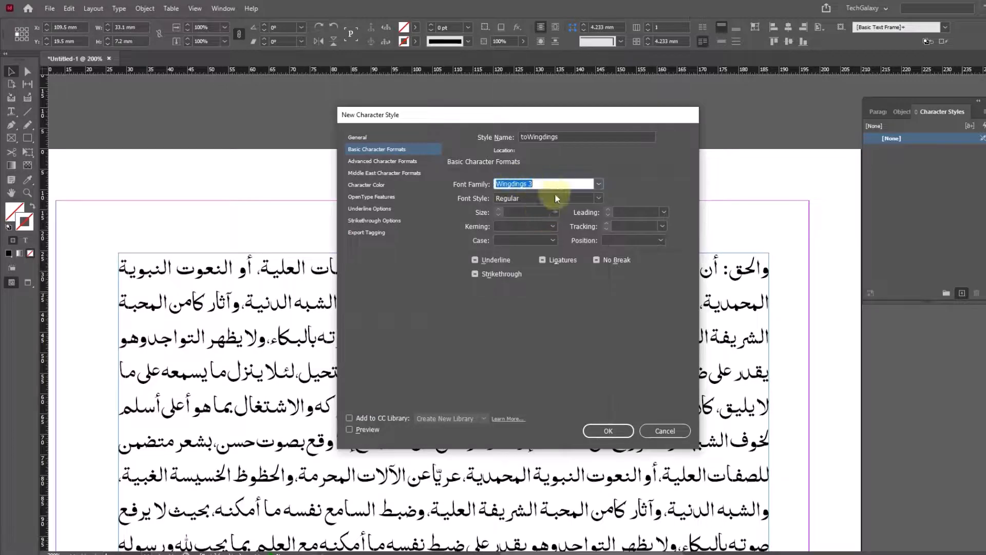
left_click(600, 432)
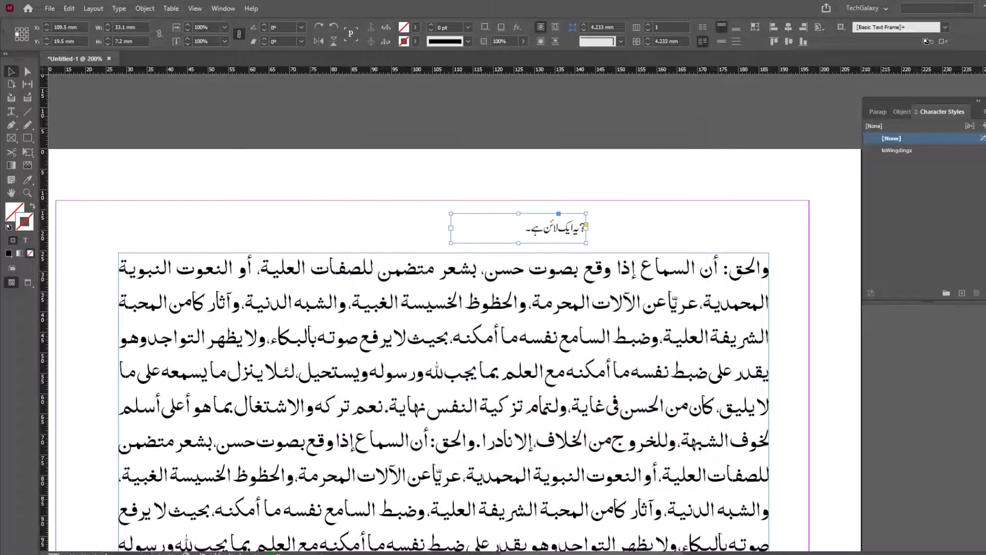
- Rename the toWingdings character style as "toWingdings3"
right_click(902, 150)
left_click(912, 155)
left_click(576, 136)
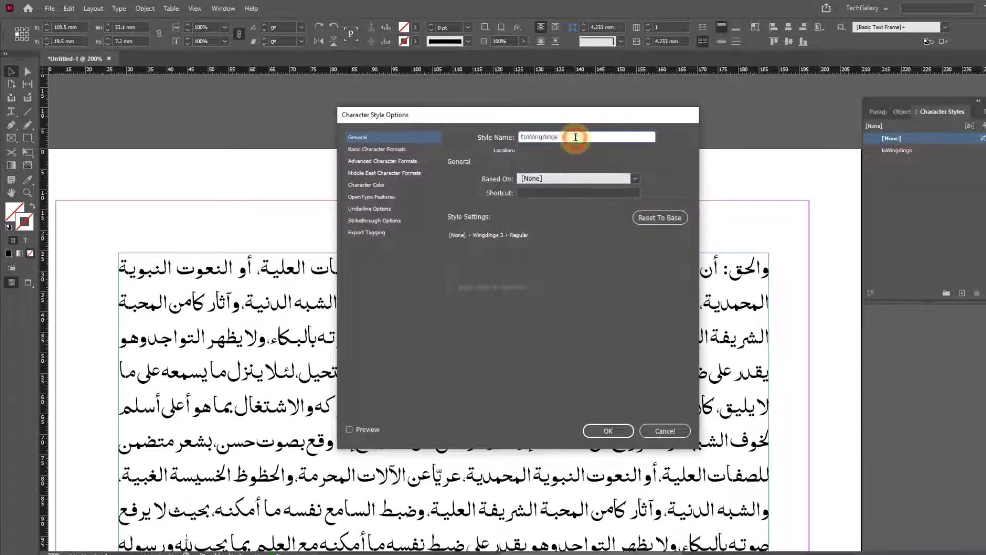
type("3")
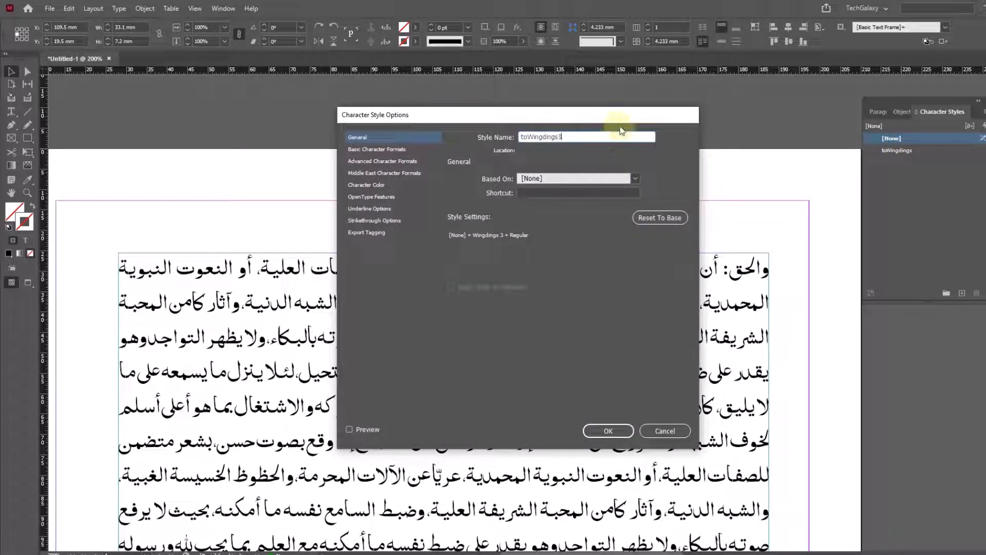
left_click(608, 430)
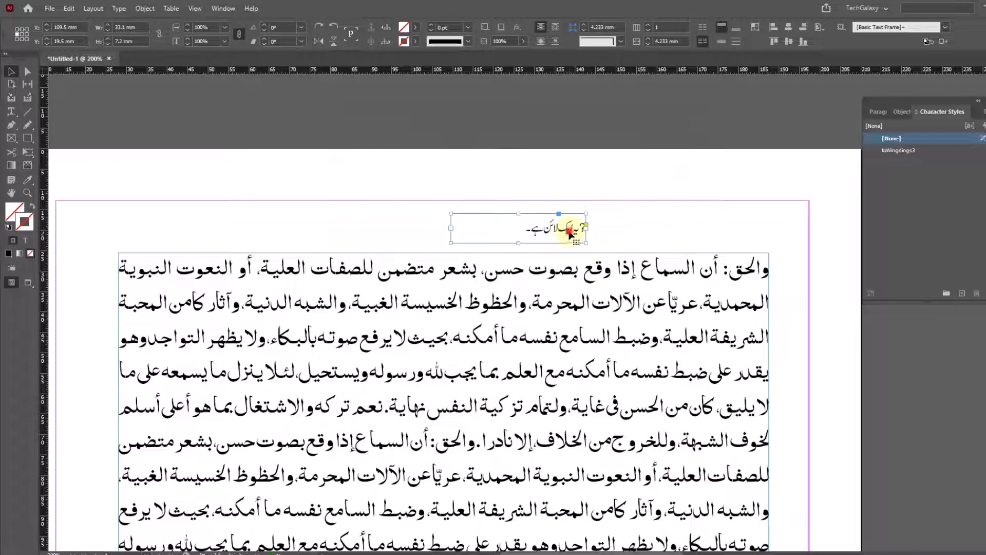
- Move the small Urdu text frame about 3.5 mm left
left_click_drag(562, 230, 548, 231)
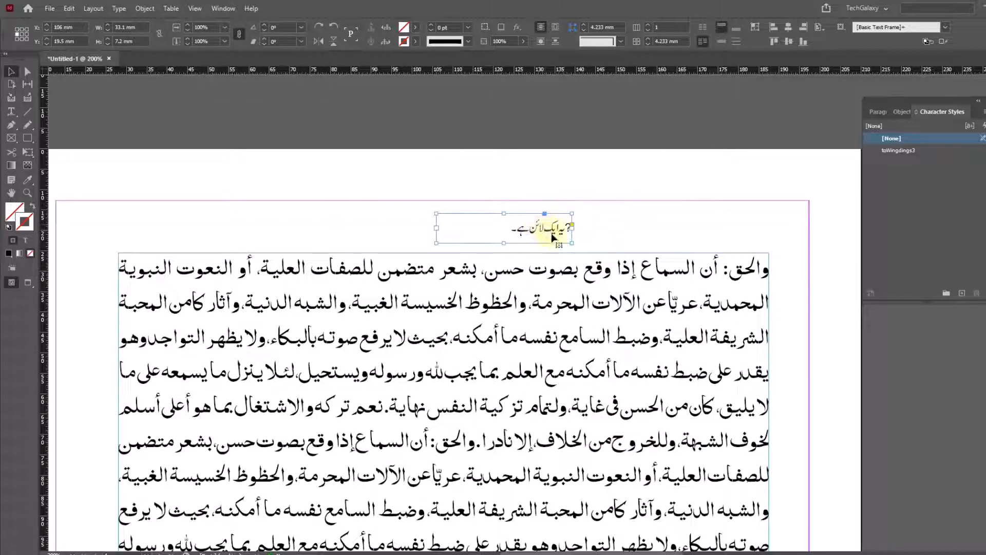
left_click(942, 140)
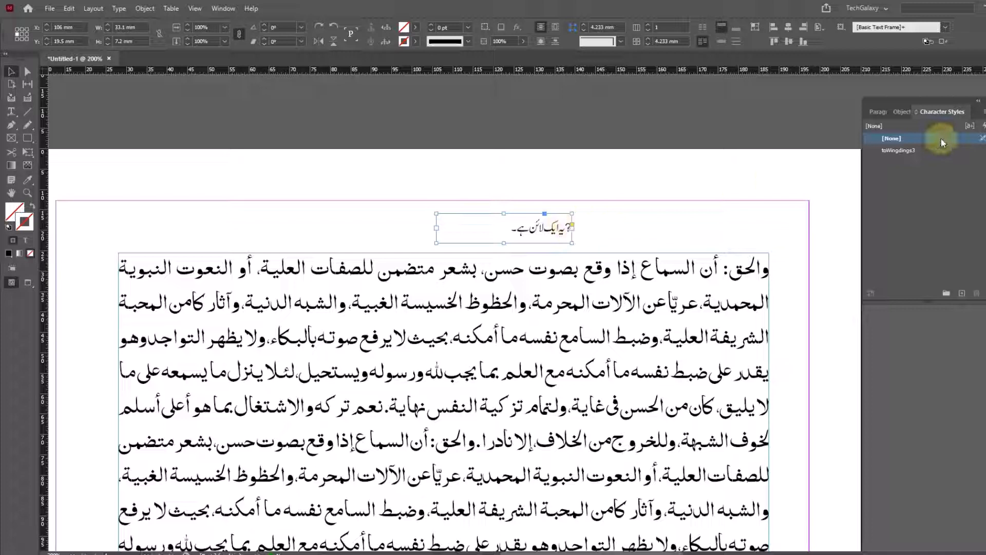
- Add a GREP style to the right2bottom paragraph style that applies the toWingdings3 character style
left_click(879, 112)
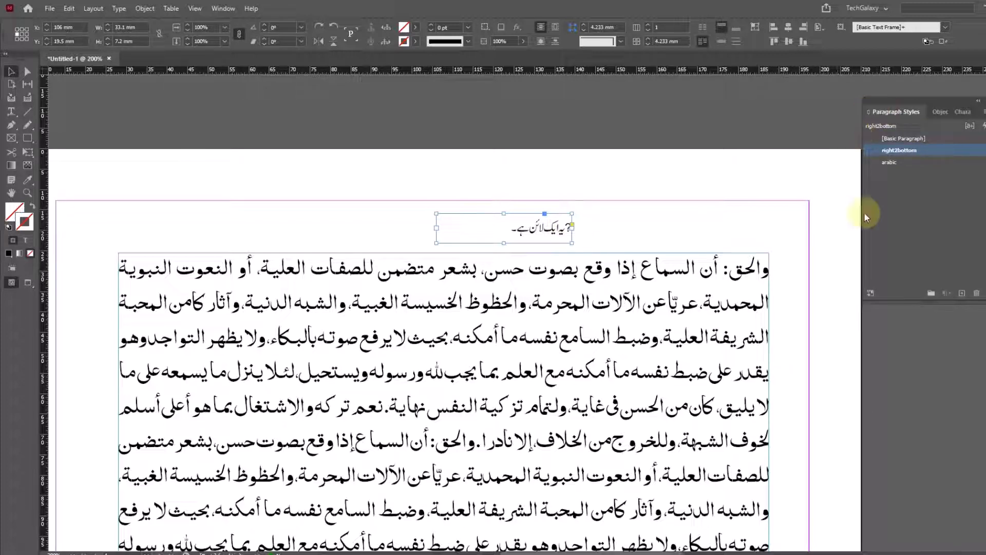
right_click(899, 150)
left_click(910, 185)
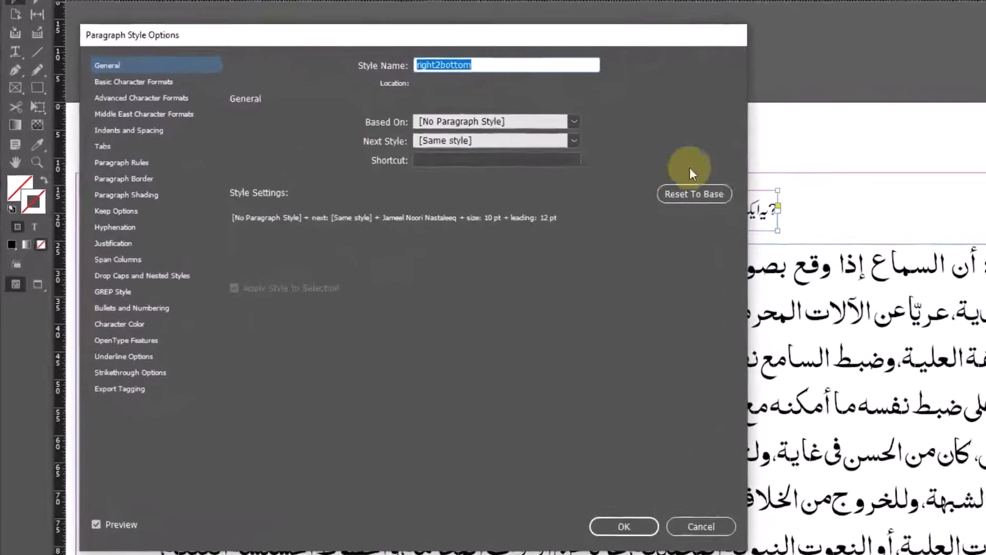
left_click(113, 292)
left_click(275, 341)
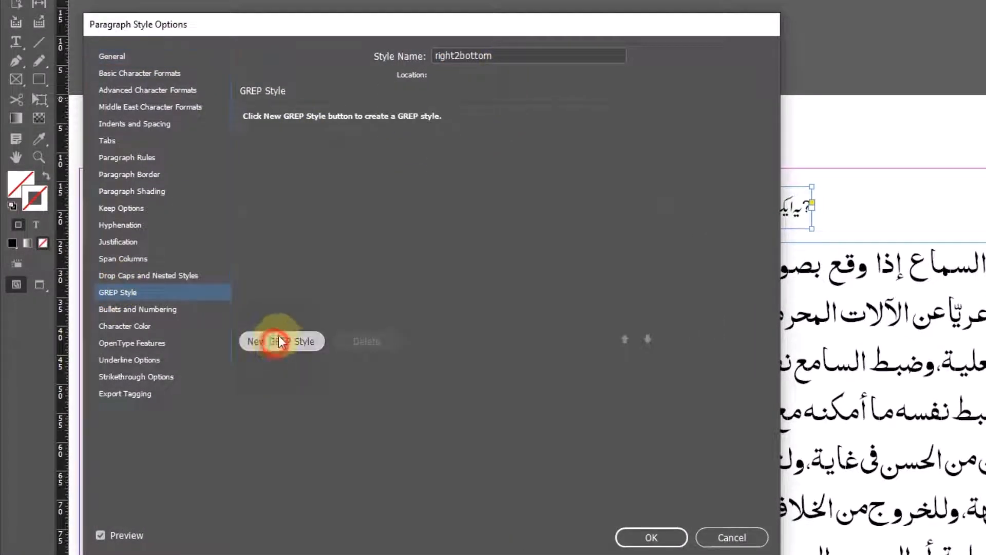
left_click(331, 121)
left_click(388, 124)
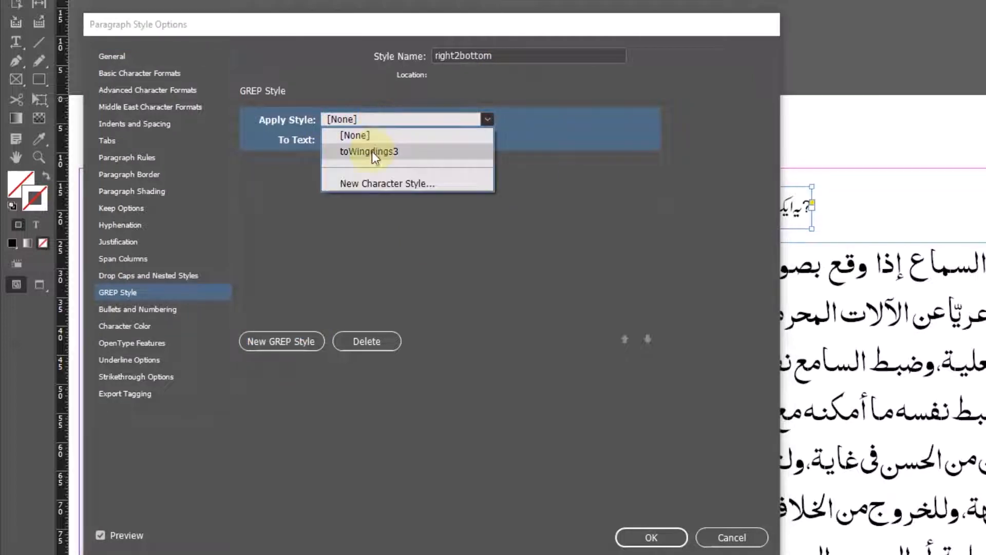
left_click(374, 149)
left_click(393, 215)
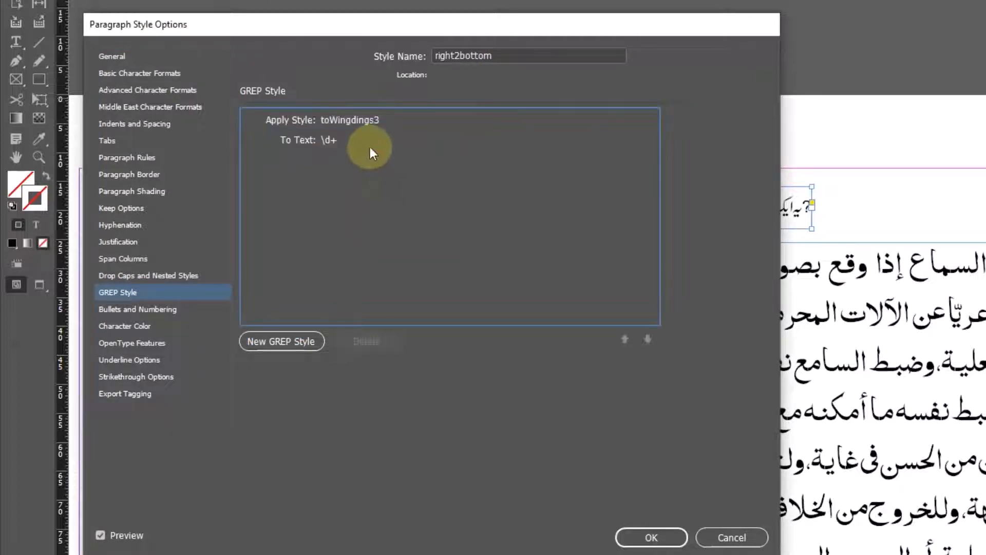
- Set the GREP style's text pattern to "^." so it matches the paragraph's first character, and save the right2bottom style
left_click(352, 143)
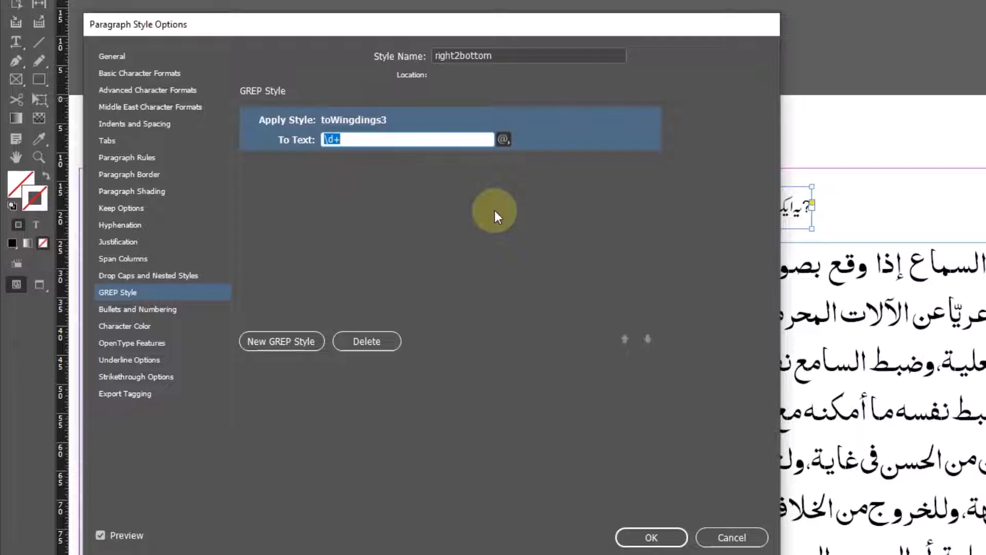
type("^.")
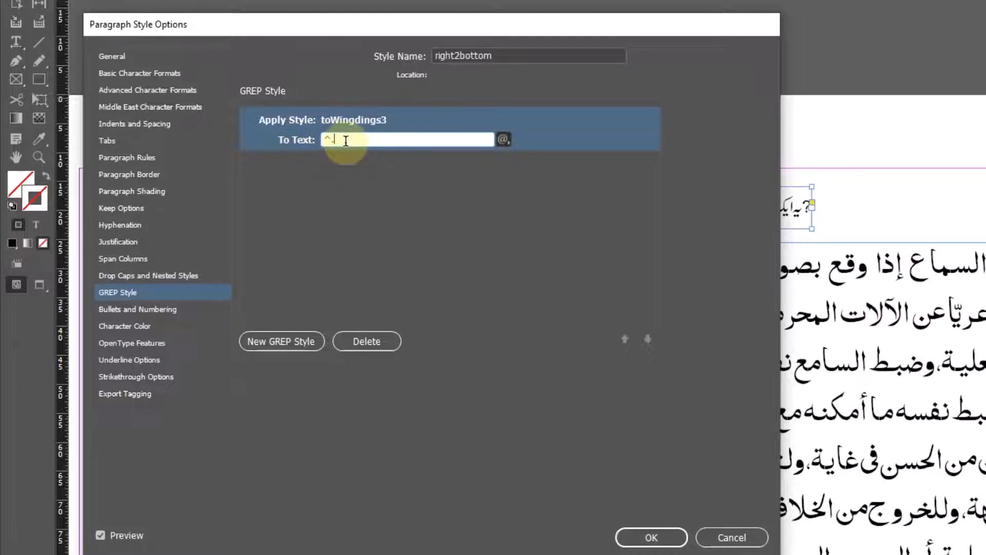
left_click_drag(328, 140, 375, 139)
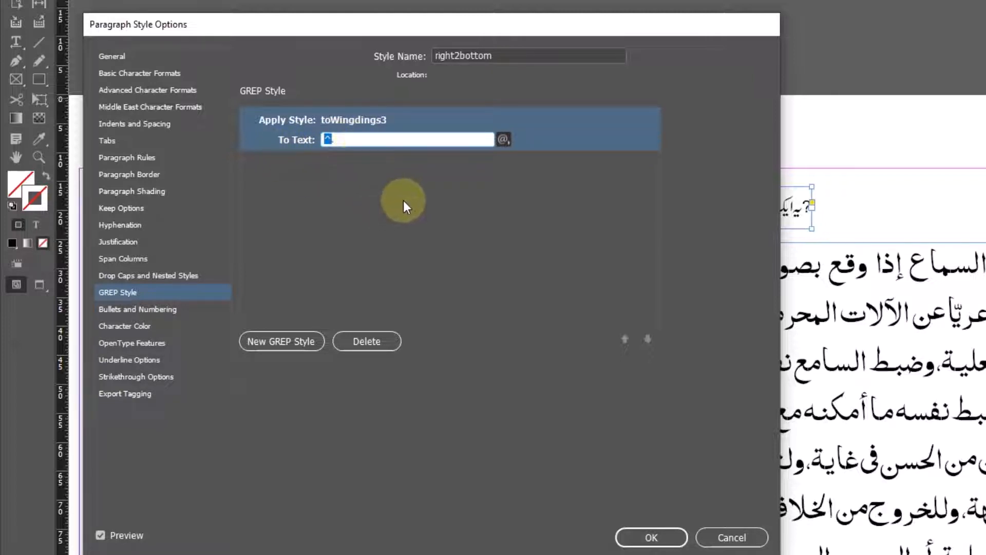
left_click(491, 249)
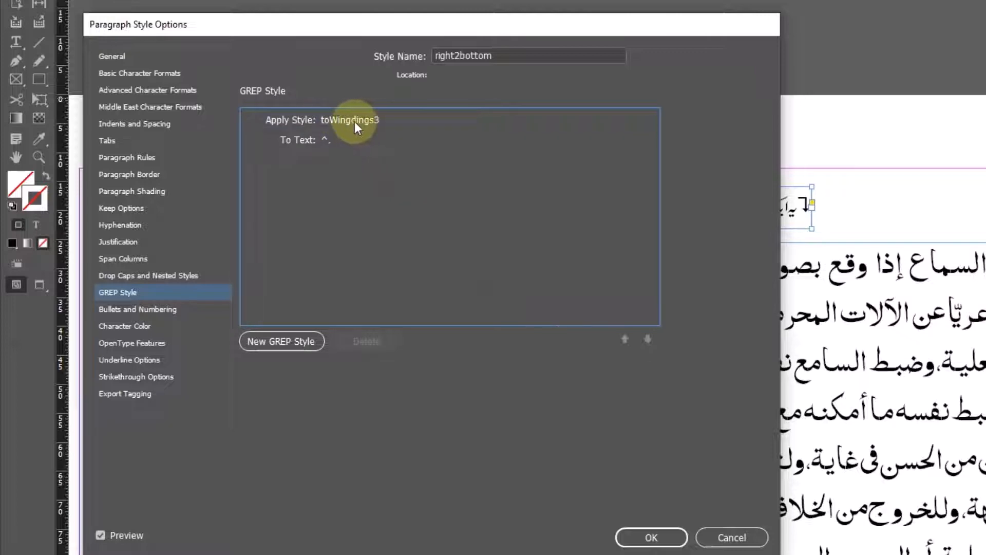
left_click(649, 535)
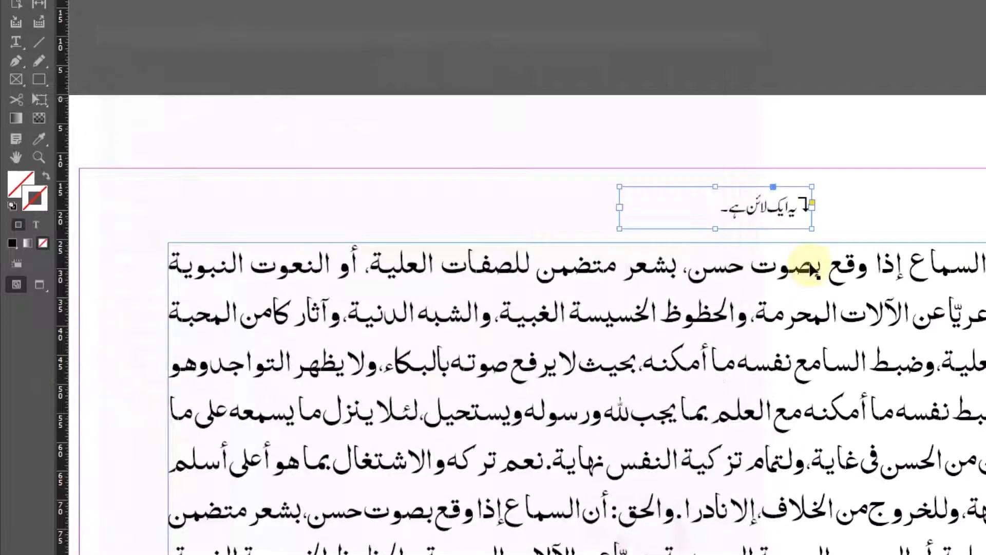
- Move the small Urdu text frame about 3 mm further left above the Arabic text and deselect it
left_click(872, 215)
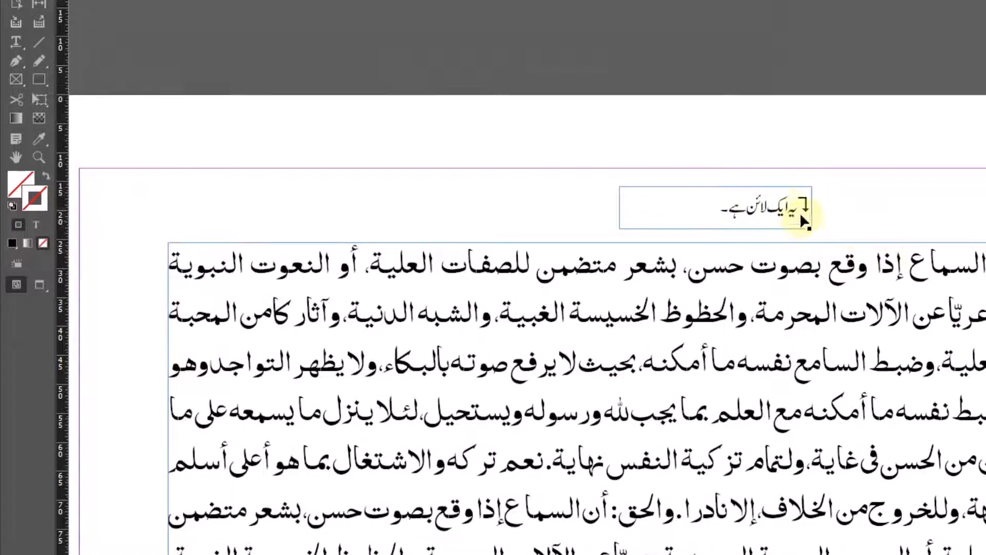
left_click_drag(787, 213, 768, 210)
left_click(760, 229, "ctrl")
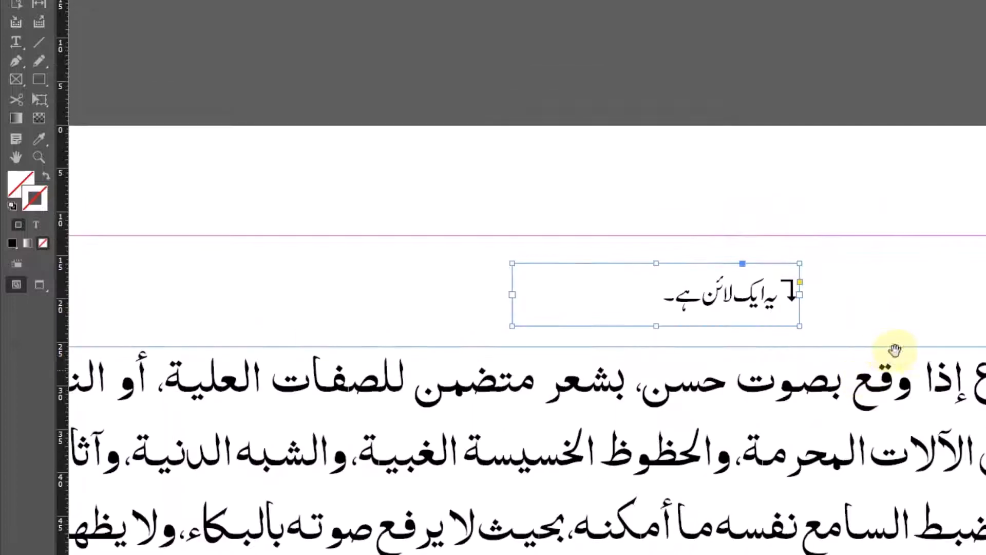
left_click_drag(895, 350, 773, 197)
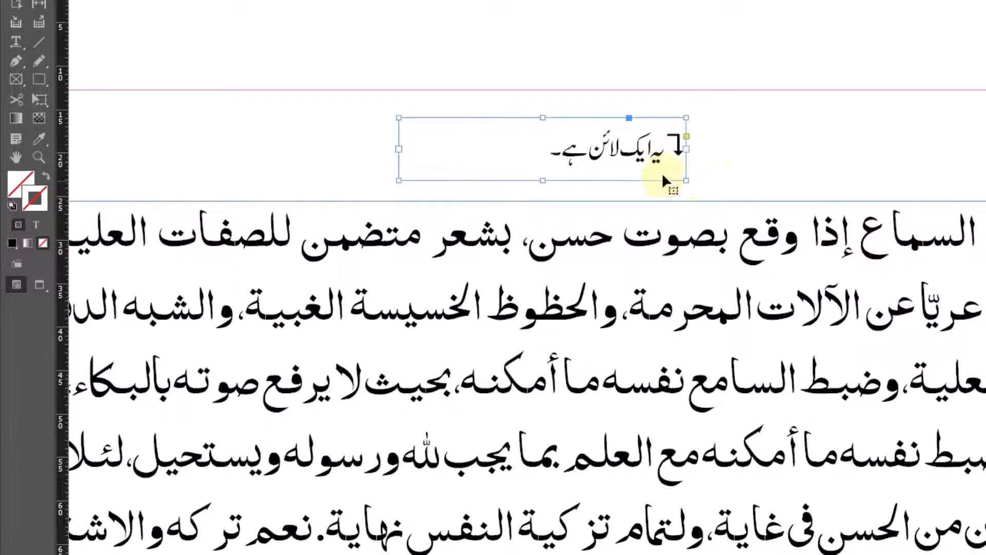
left_click(785, 141)
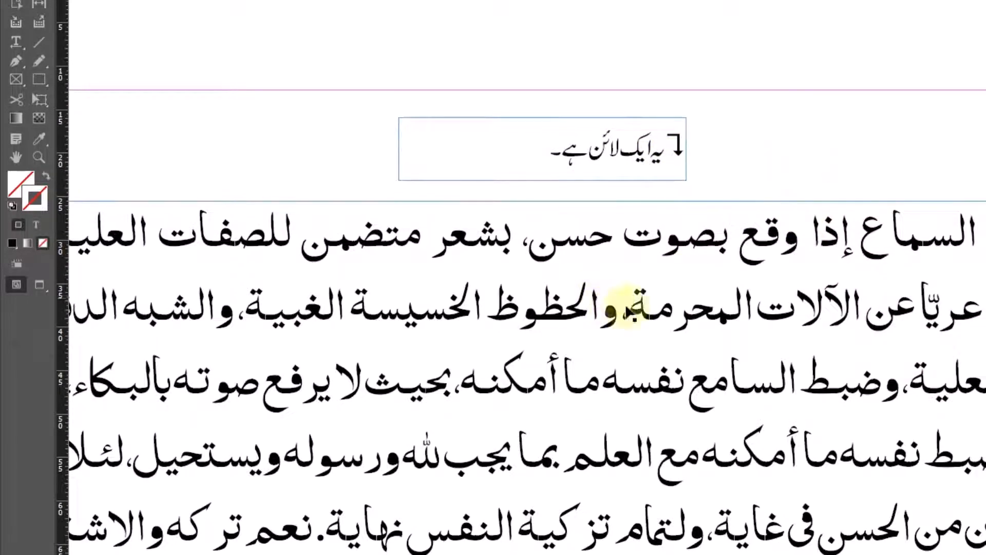
left_click(670, 257, "ctrl+alt")
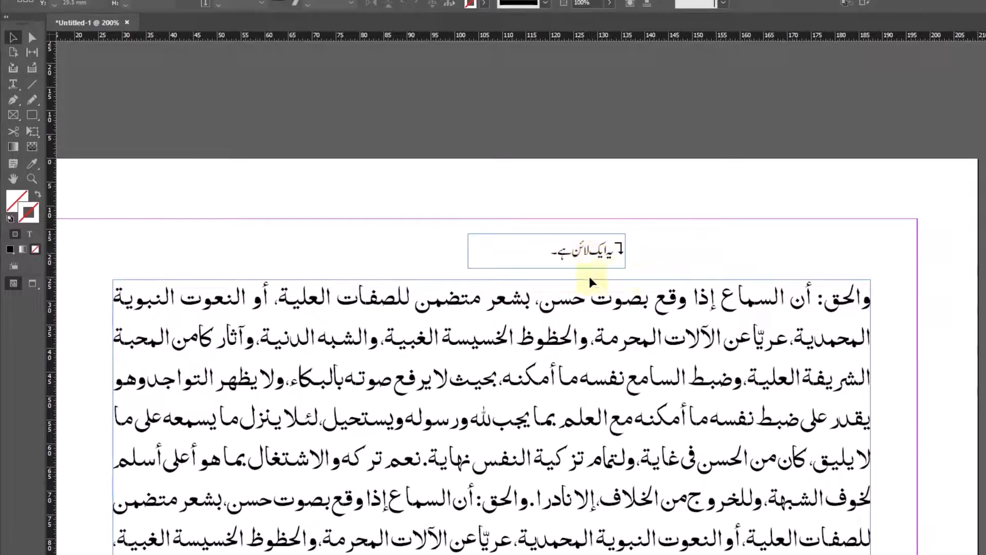
- Duplicate the small Urdu text frame about 37 mm to its right and replace the copy's first character with an upward-pointing bent arrow
left_click_drag(610, 252, 783, 251)
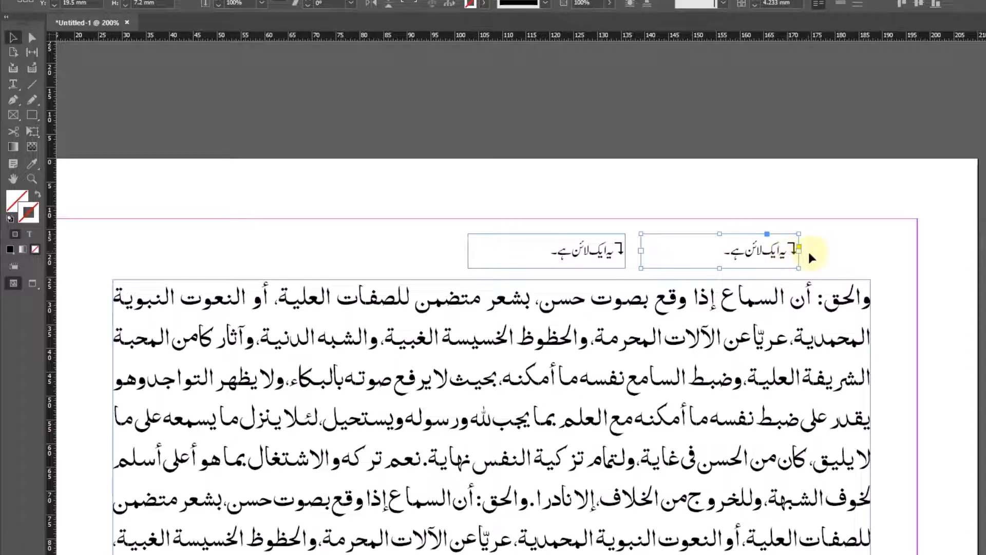
left_click(13, 84)
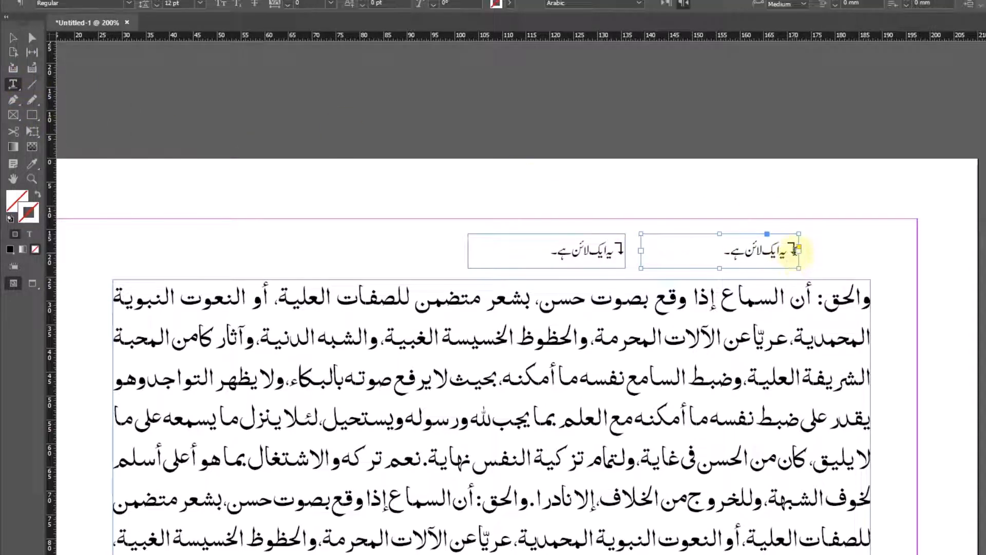
left_click_drag(788, 252, 802, 249)
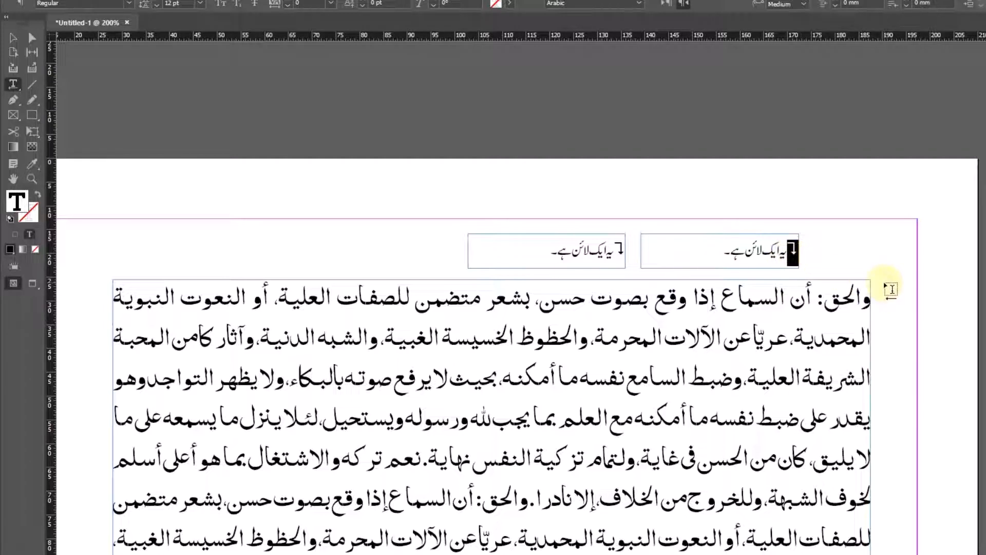
type("⬏")
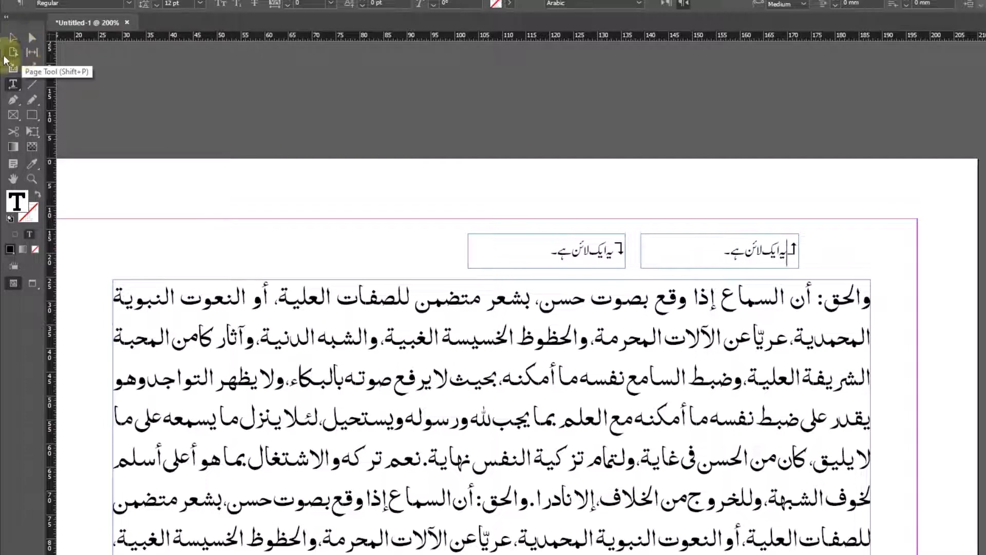
left_click(13, 37)
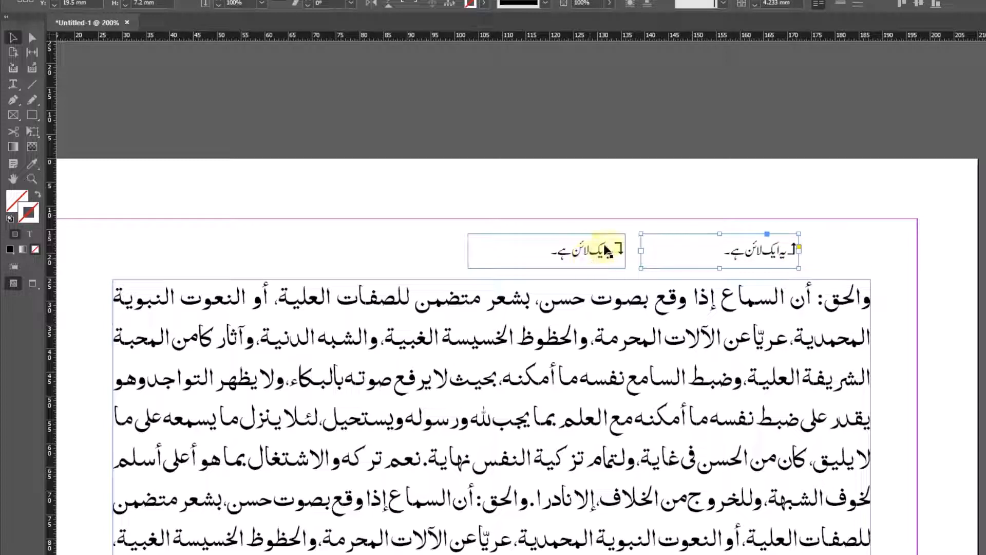
- Duplicate the original downward-arrow Urdu text frame about 42 mm to its left
left_click_drag(607, 250, 408, 242)
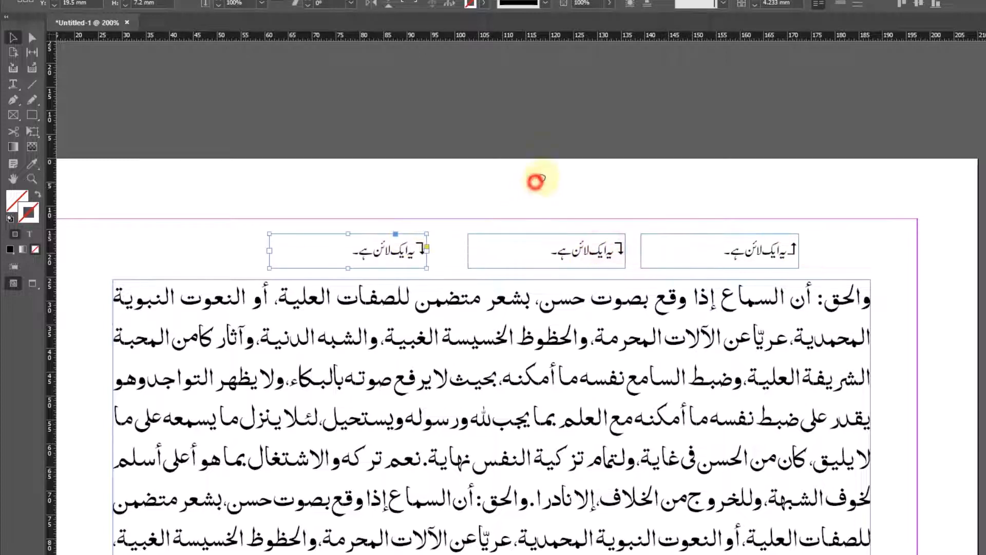
left_click_drag(535, 180, 645, 114)
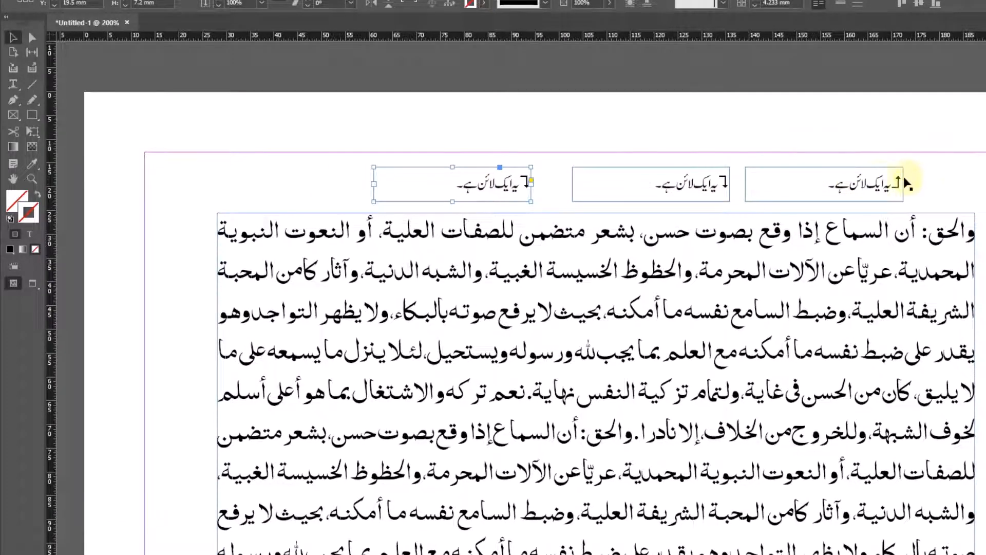
- Duplicate the right2bottom paragraph style as right2top, applying it to the upward-arrow Urdu text frame
left_click(883, 177)
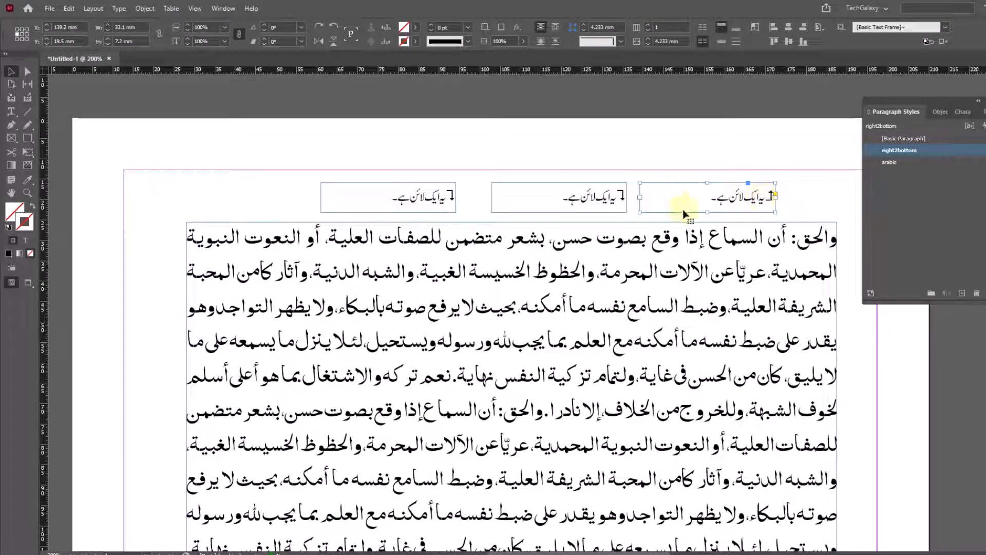
right_click(914, 151)
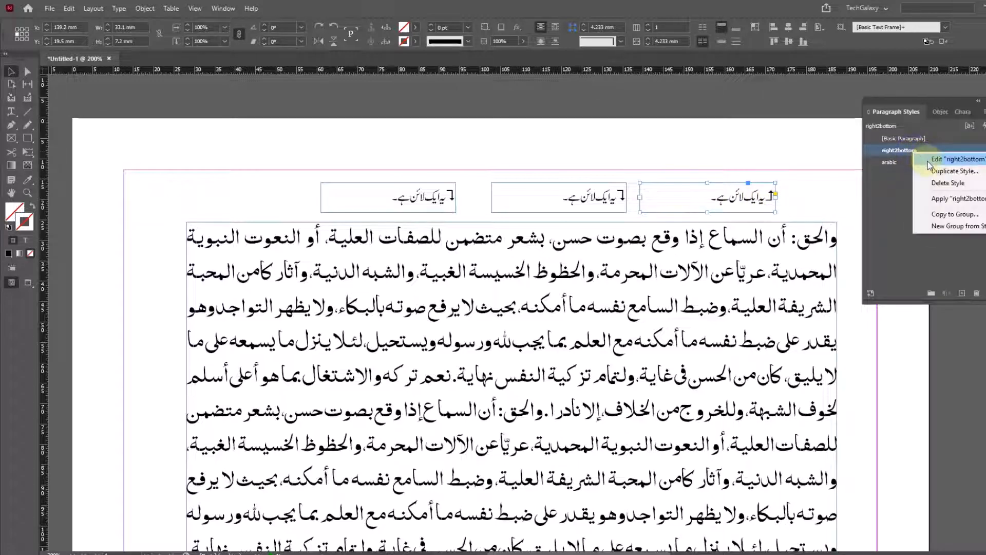
left_click(933, 167)
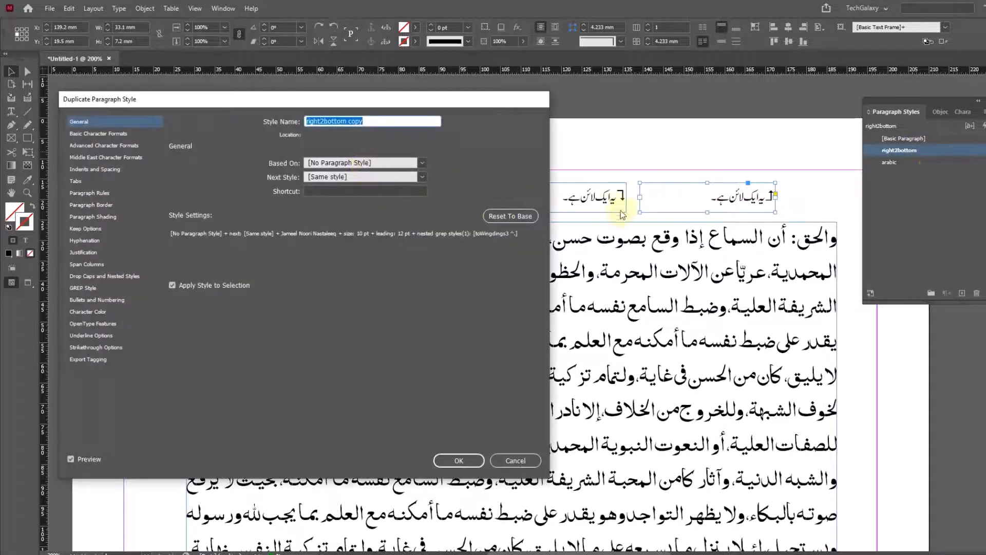
left_click(409, 122)
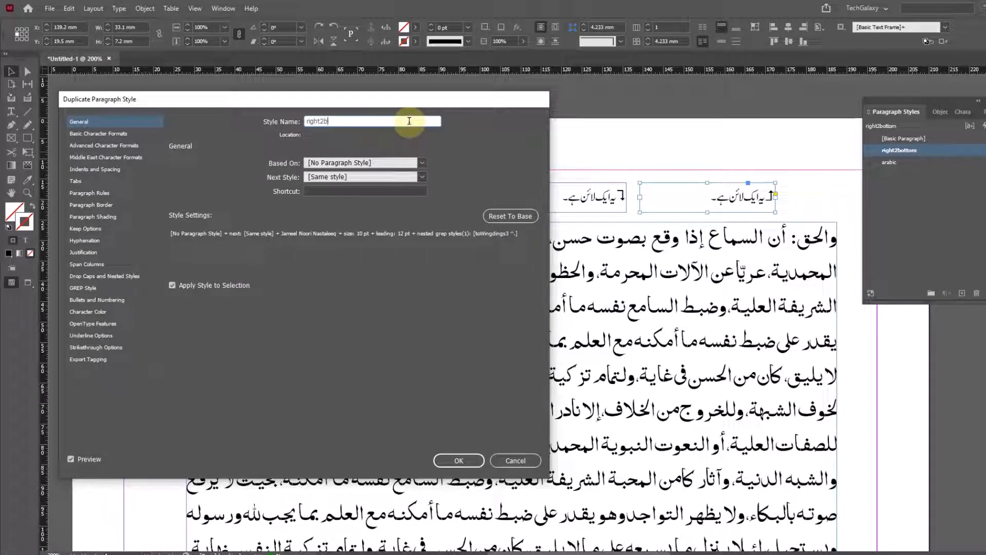
type("top")
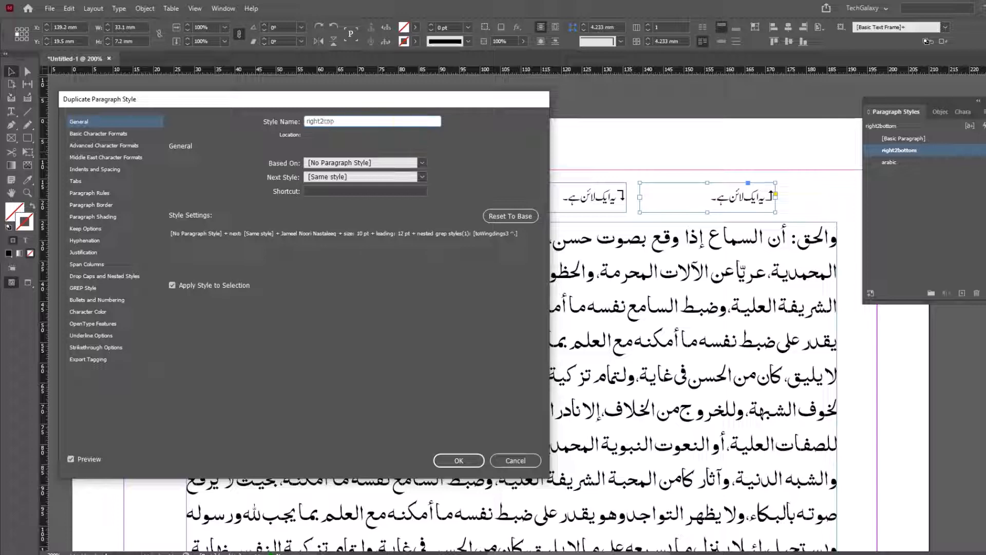
left_click(458, 461)
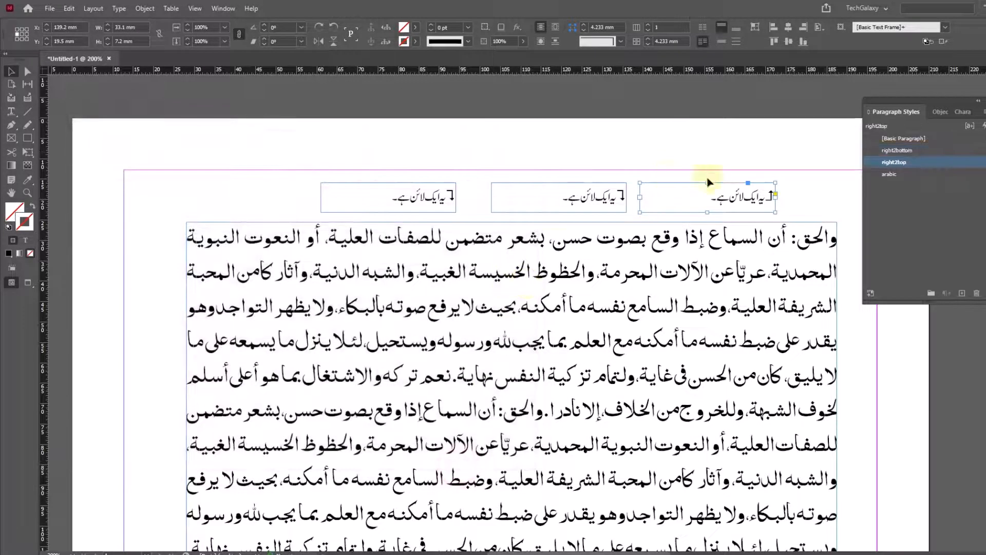
left_click(749, 132)
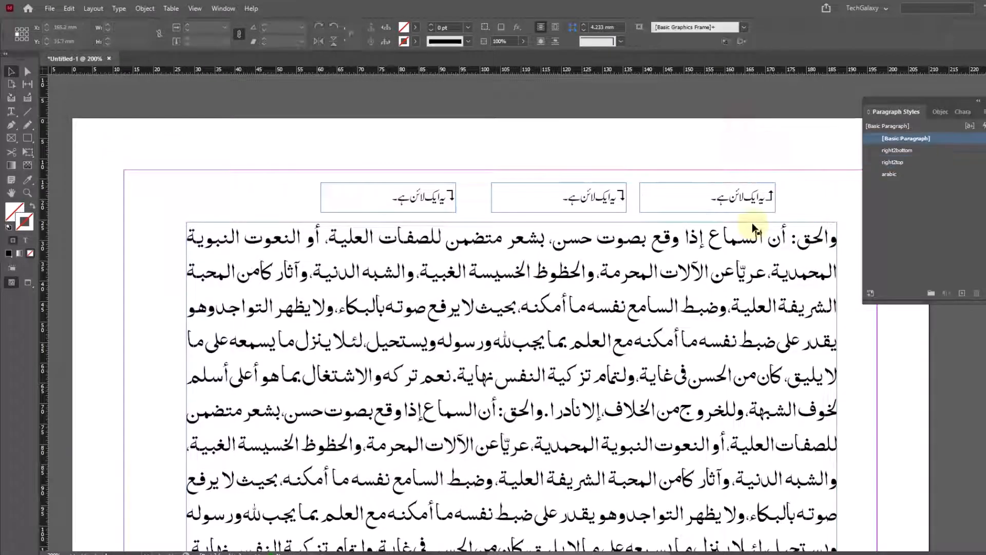
- Compare the paragraph styles applied to the upward-arrow frame and the downward-arrow frame beside it
left_click(720, 143)
left_click(745, 202)
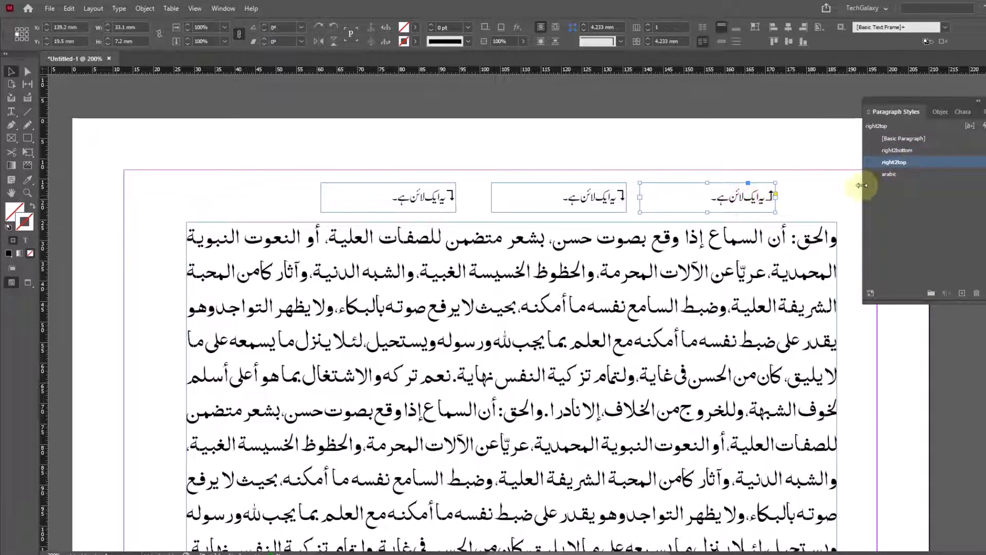
left_click(606, 198)
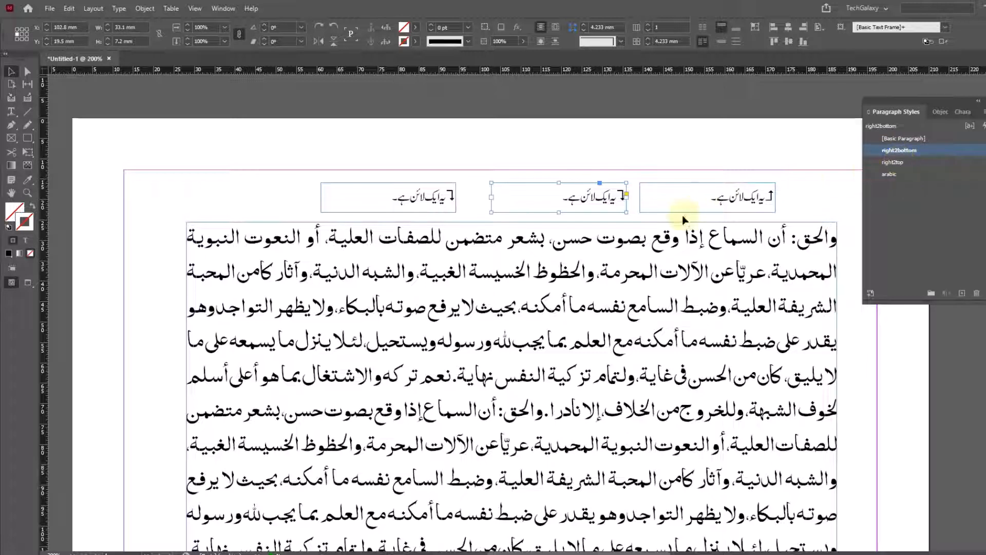
left_click(748, 208)
left_click(731, 140)
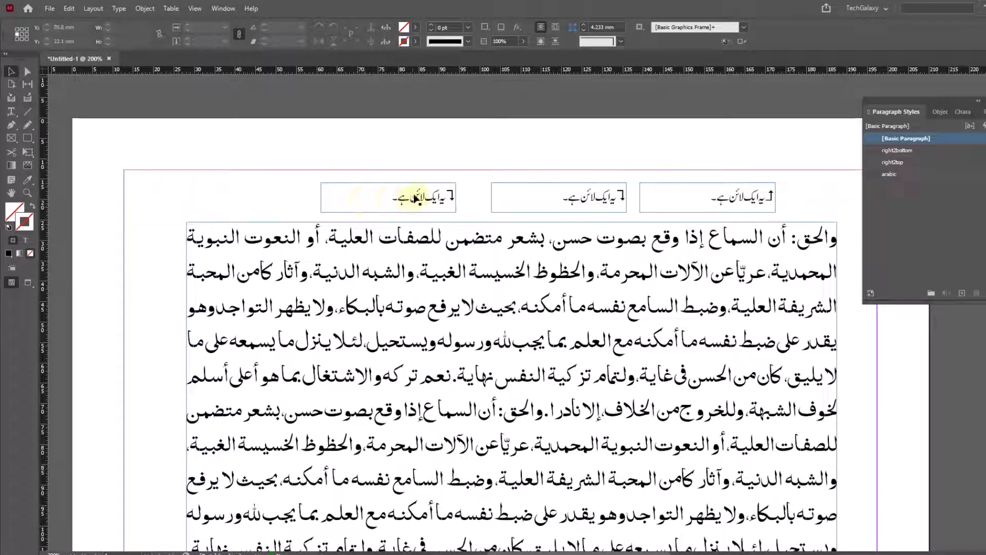
- Delete the leading arrow from the leftmost Urdu note and apply the [Basic Paragraph] style to its whole text
left_click(11, 111)
left_click(443, 198)
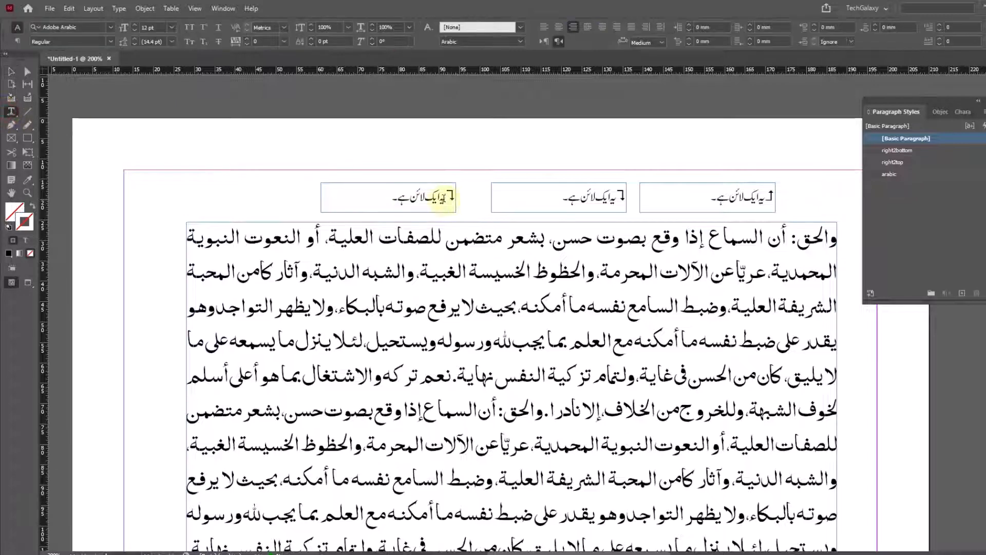
left_click_drag(445, 197, 458, 198)
key("Delete")
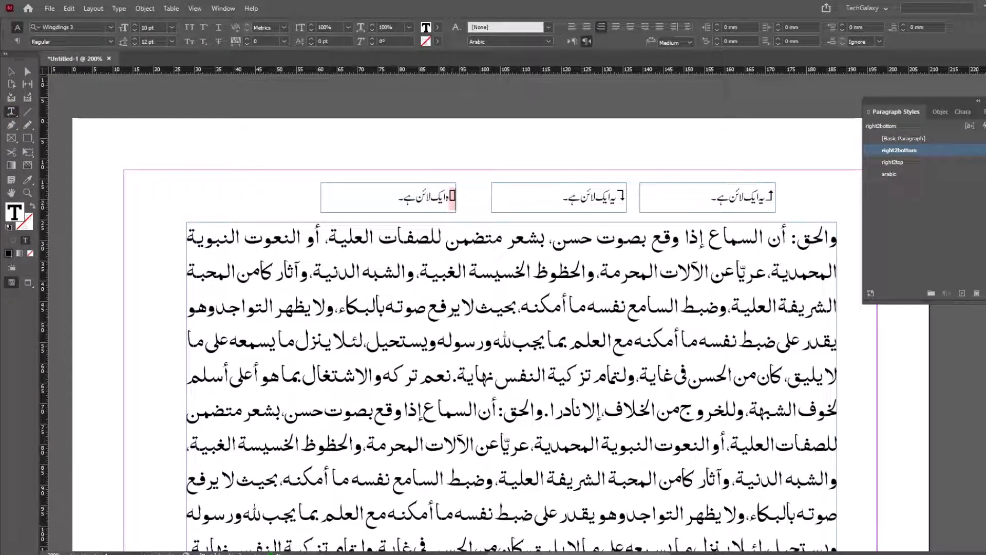
key("ctrl+a")
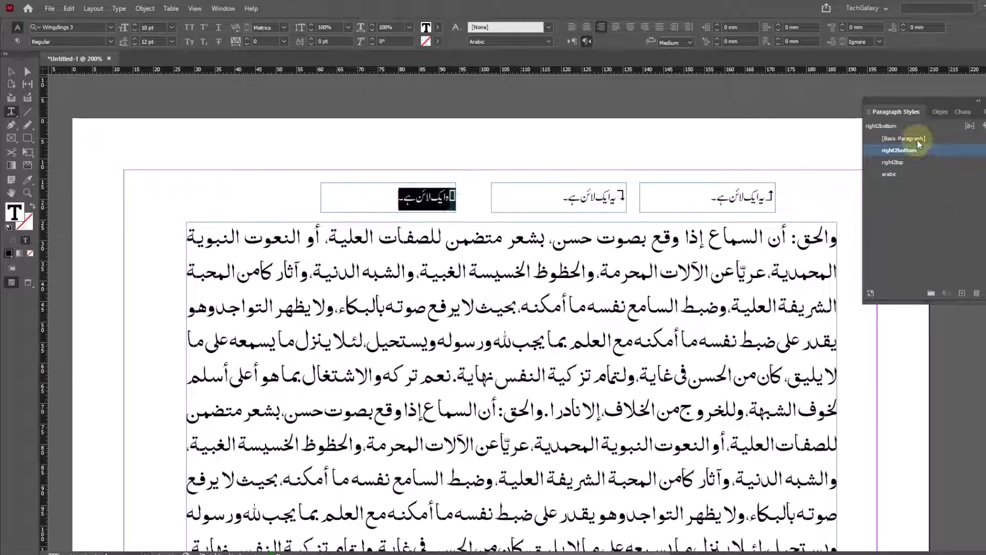
left_click(920, 145)
- Delete the letter ک from the leftmost Urdu note and add a "<" character at the end of its line
left_click(437, 192)
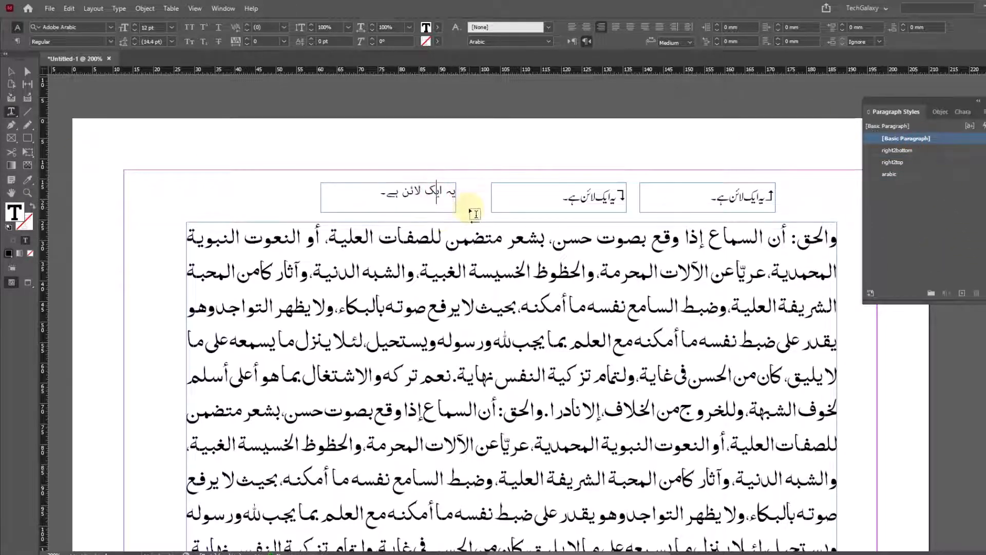
key("Delete")
key("End")
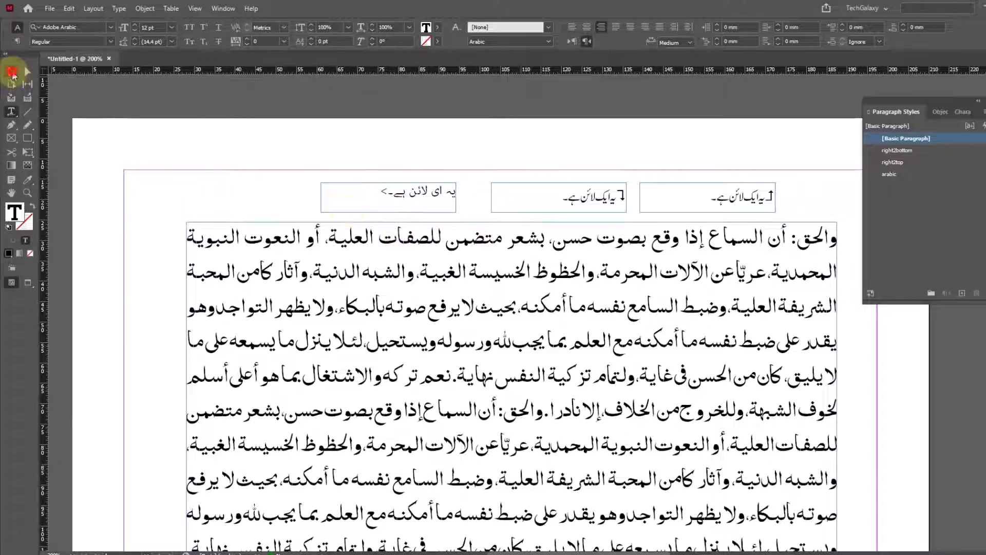
- Duplicate the right2bottom paragraph style as left2bottom, applying it to the leftmost Urdu text frame
left_click(11, 71)
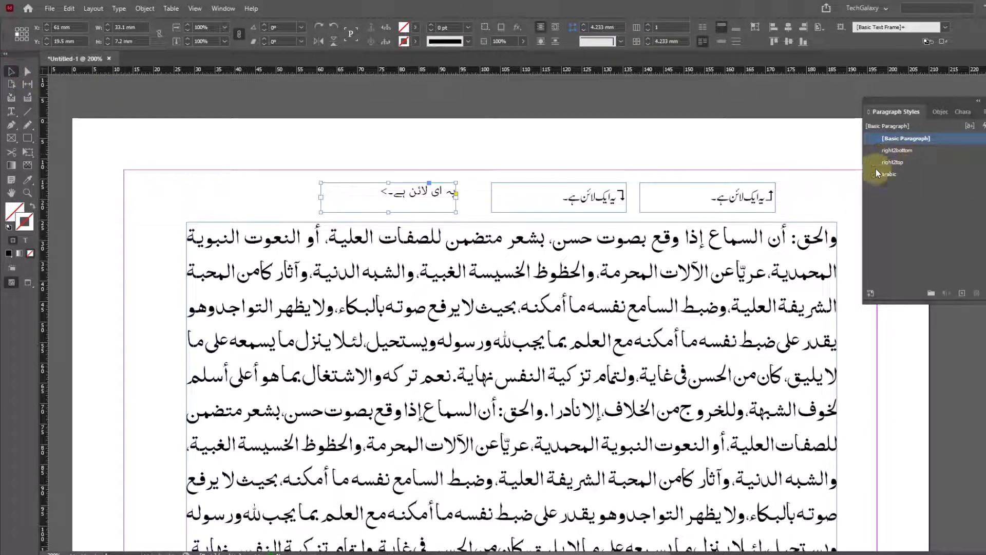
right_click(895, 161)
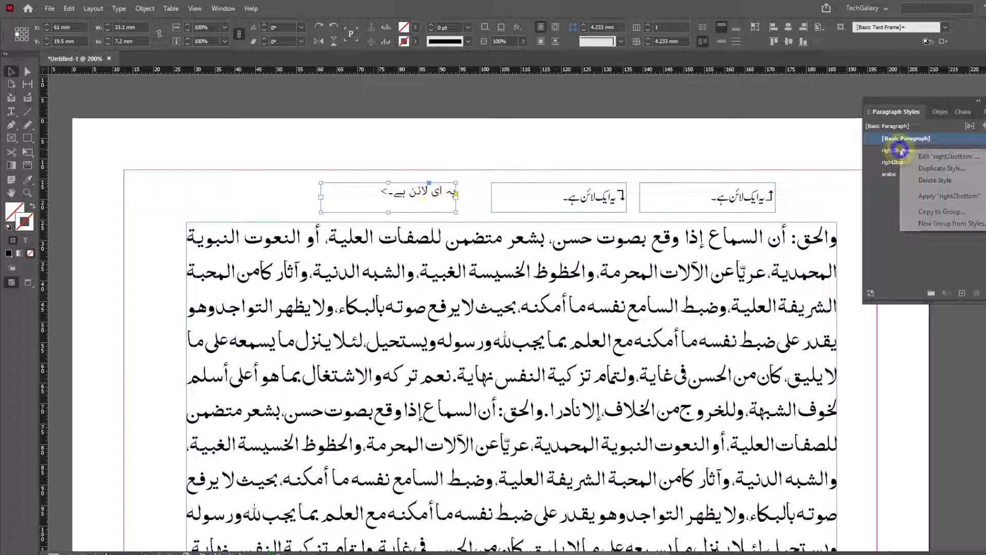
left_click(928, 169)
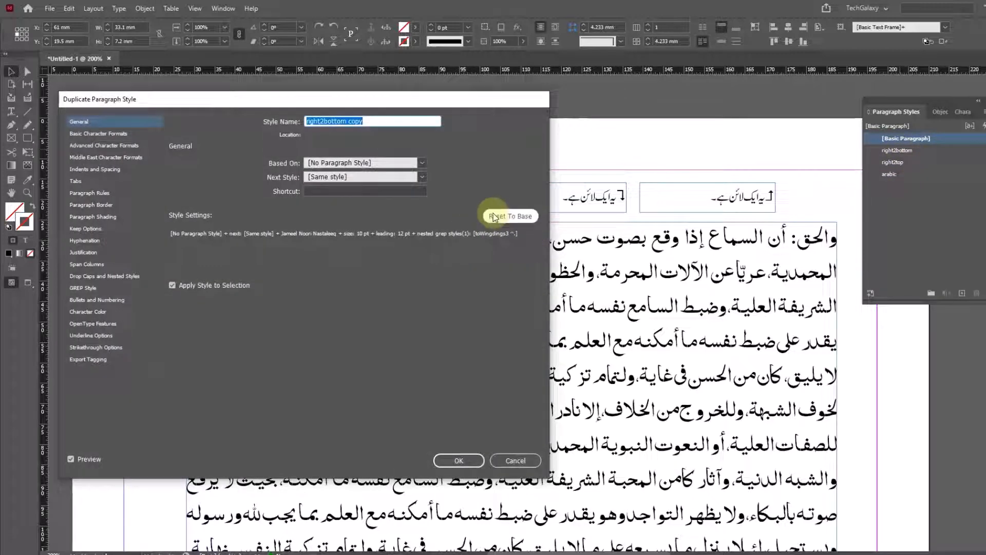
type("left2bottom")
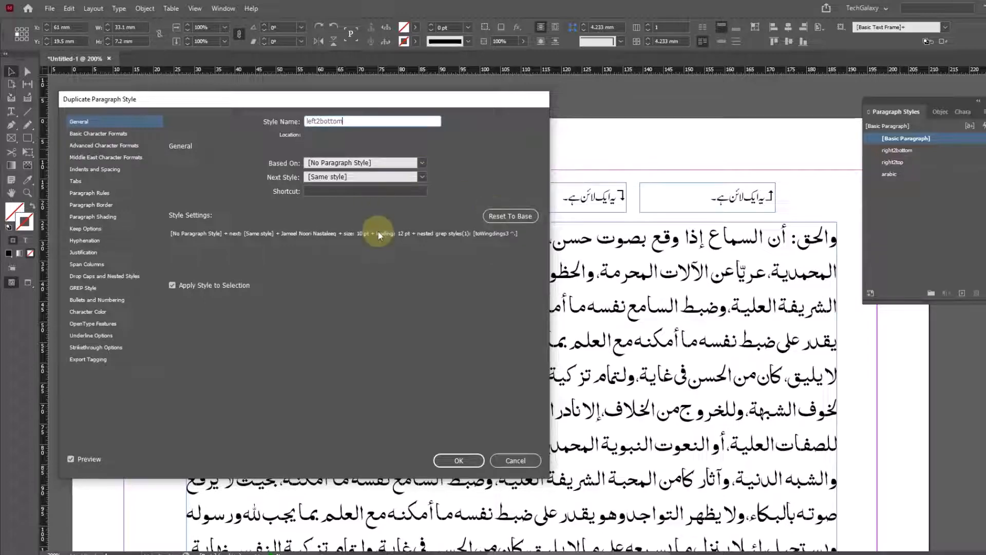
left_click(474, 461)
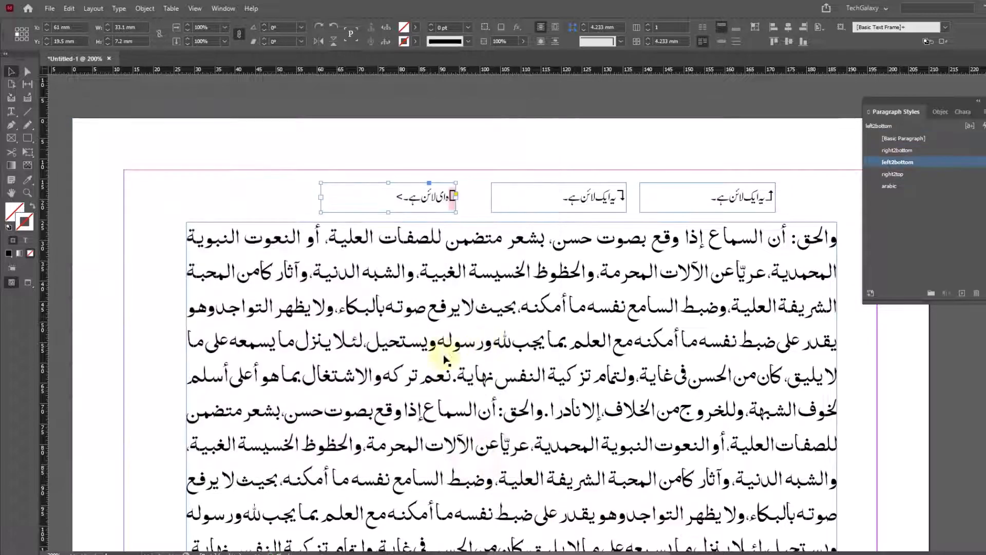
left_click(476, 159)
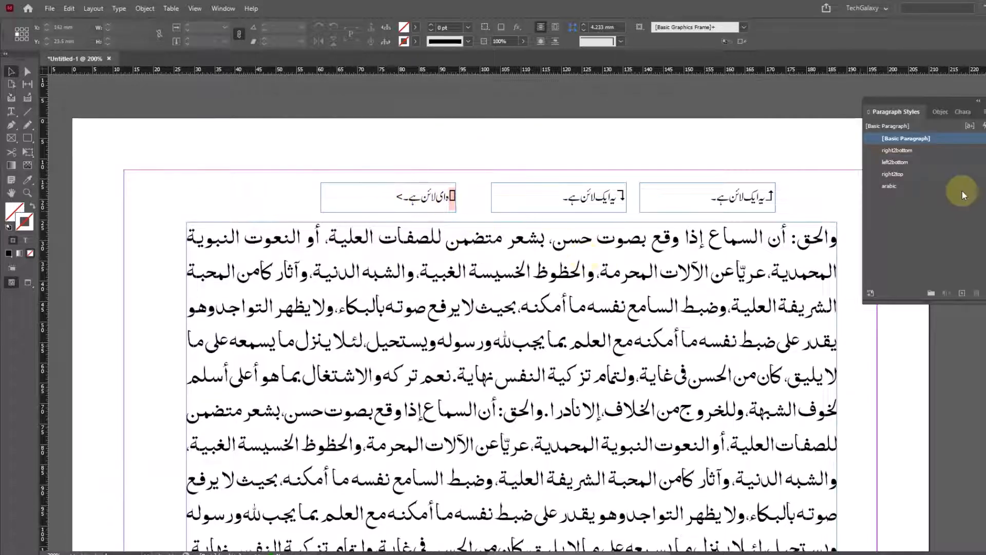
- Set the left2bottom style's GREP text pattern to ".$" so it matches the paragraph's last character, and save the style
right_click(895, 161)
left_click(907, 167)
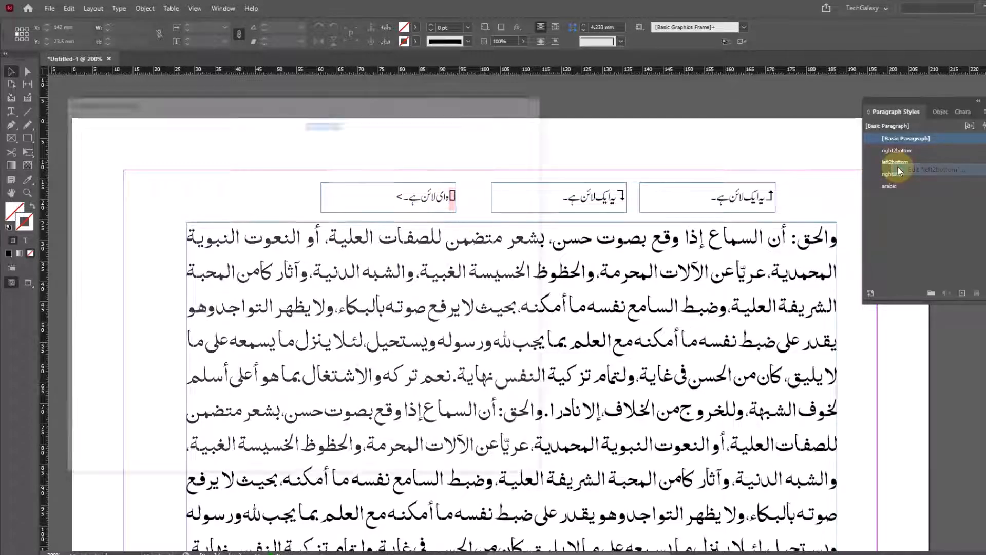
left_click(83, 288)
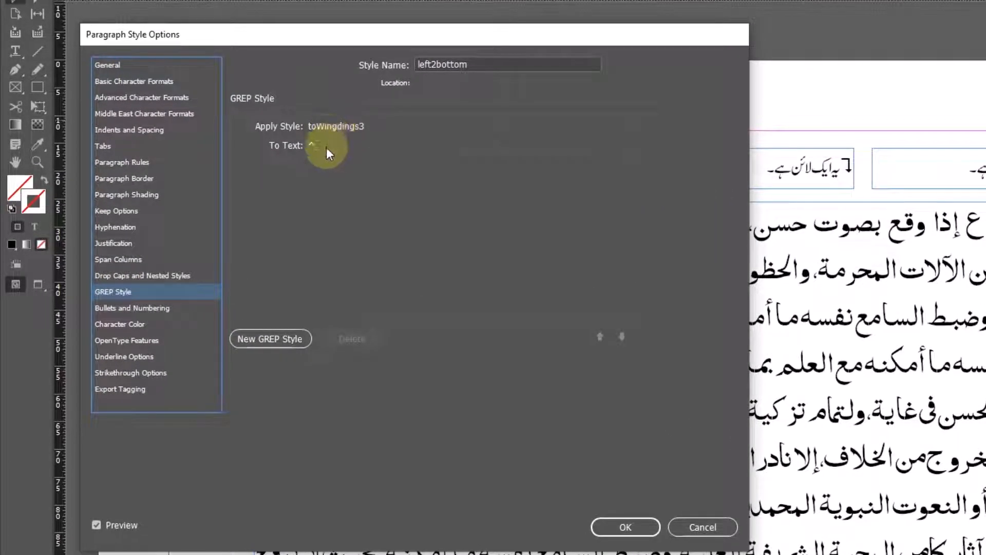
left_click(326, 147)
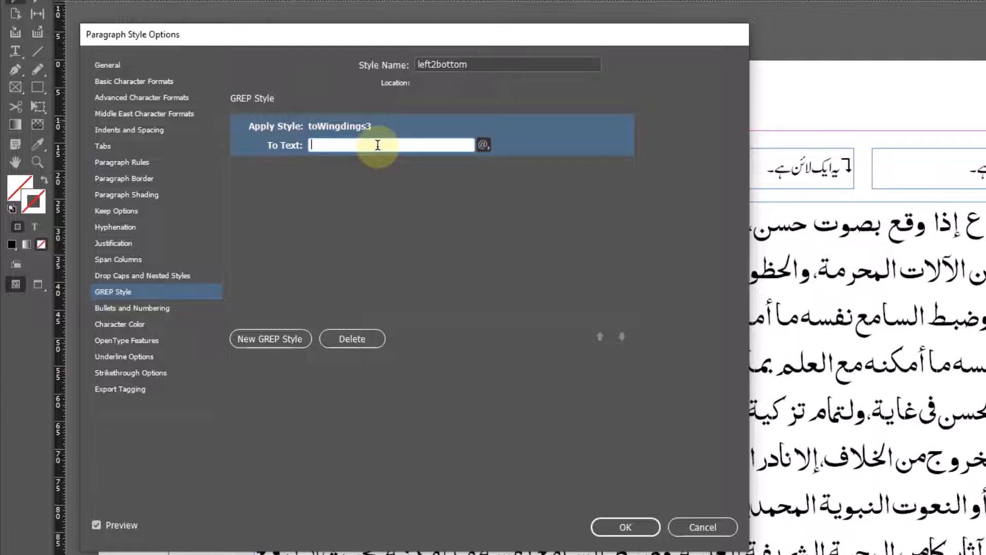
type(".$")
left_click(470, 264)
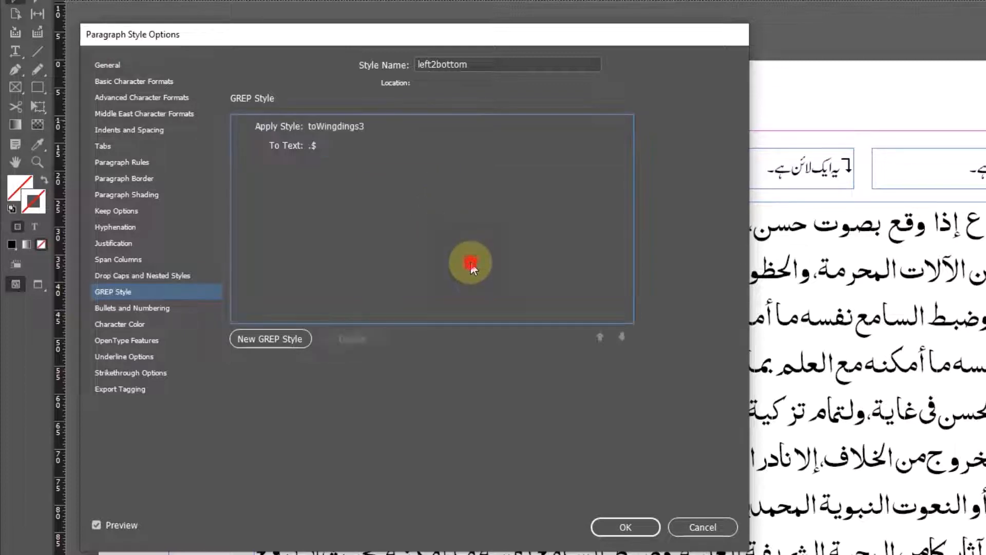
left_click(628, 528)
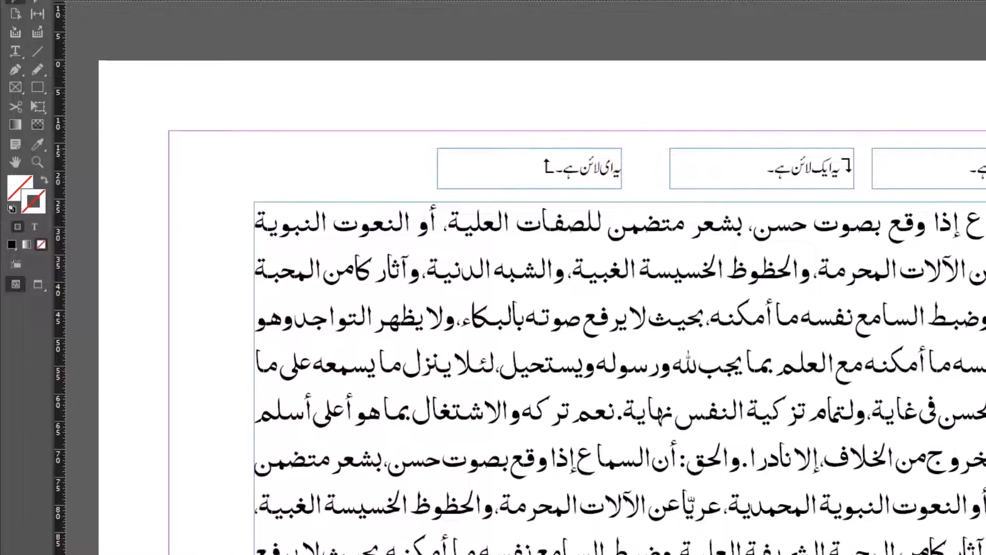
- Replace the last character of the leftmost Urdu note with a downward-pointing bent arrow
left_click(20, 53)
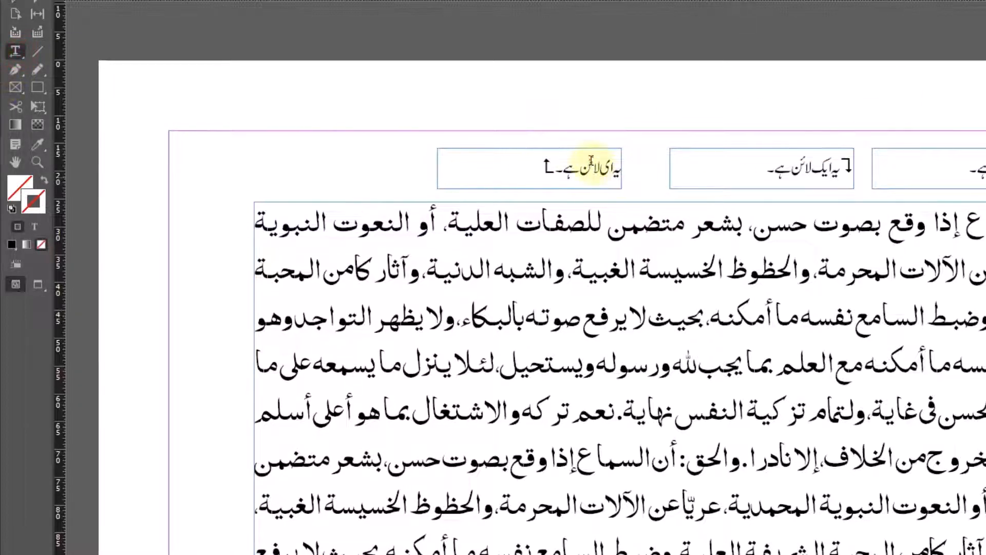
left_click(592, 162)
key("End")
key("BackSpace")
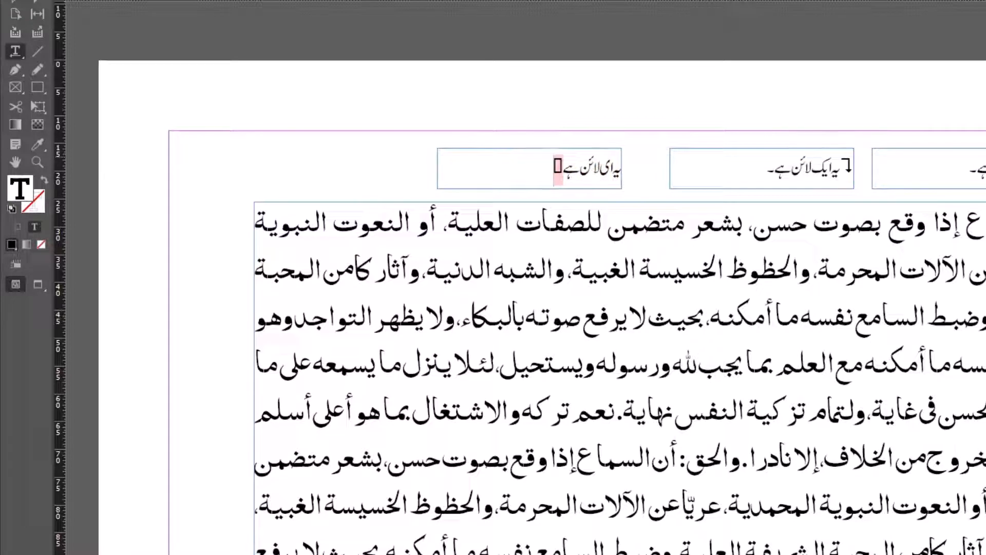
key("ctrl+z")
key("BackSpace")
type("⬐")
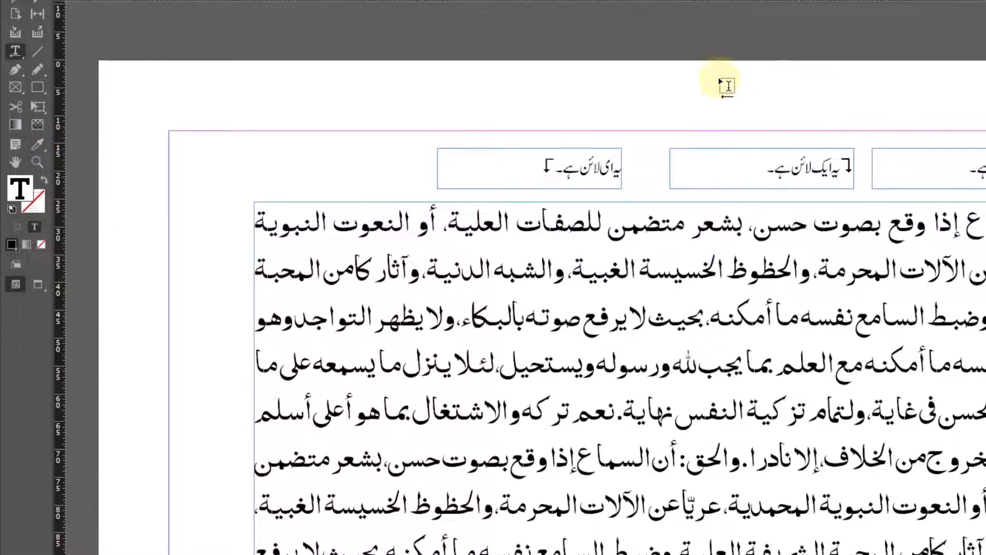
- Duplicate the leftmost Urdu text frame and arrange the four frames in a row about 36 mm apart
left_click(7, 3)
left_click_drag(594, 178, 438, 167)
left_click(586, 162)
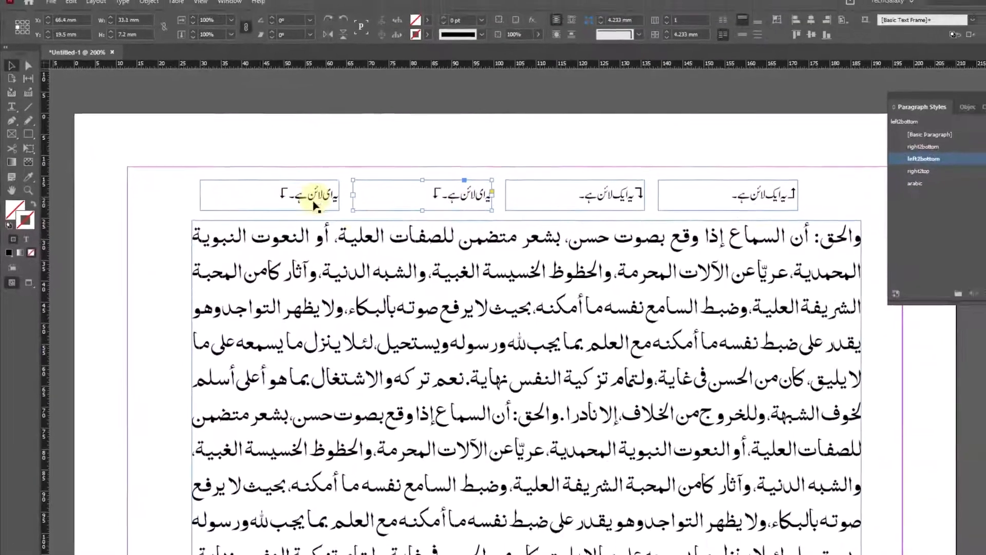
- Duplicate the left2bottom paragraph style as left2top, applied to the second frame from the left, and check the leftmost frame's style
right_click(905, 164)
left_click(925, 183)
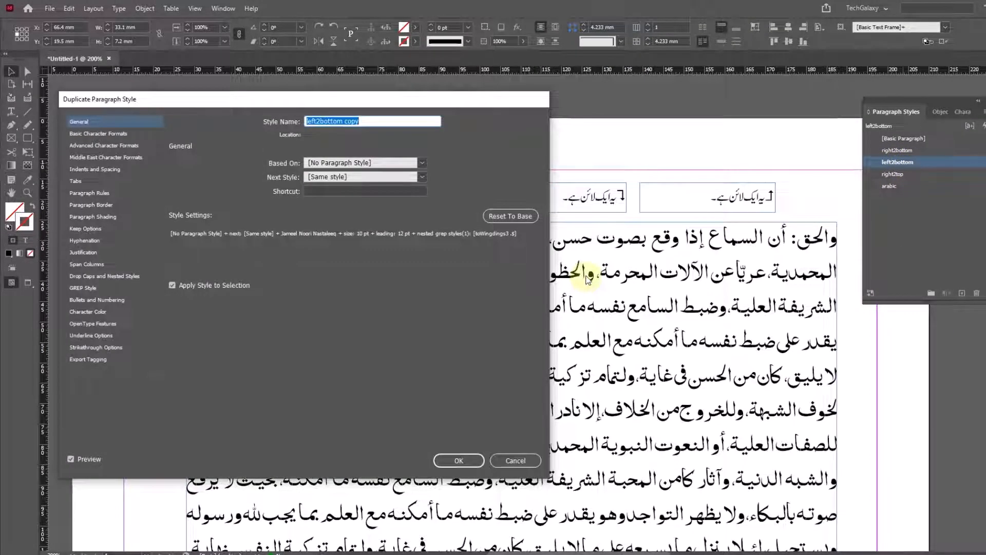
type("left")
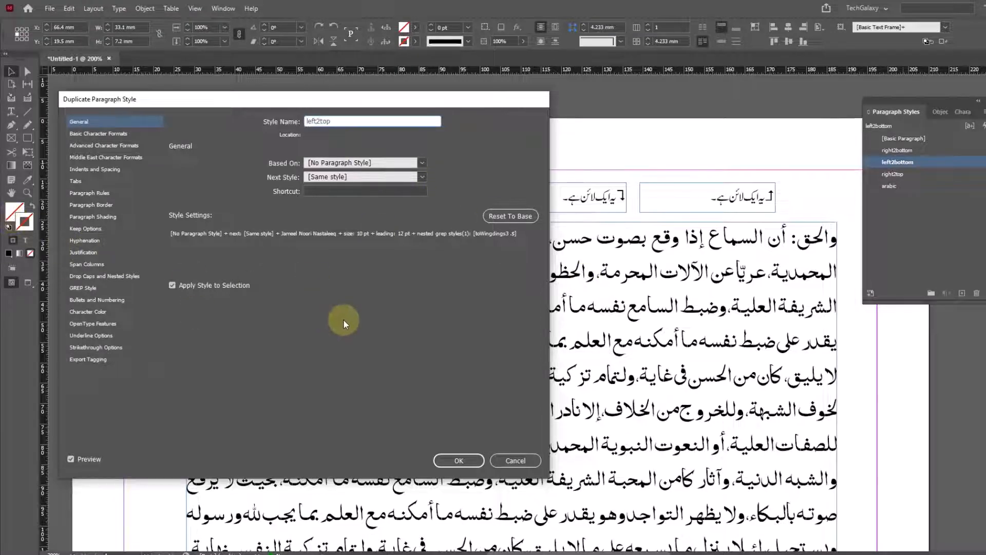
left_click(459, 460)
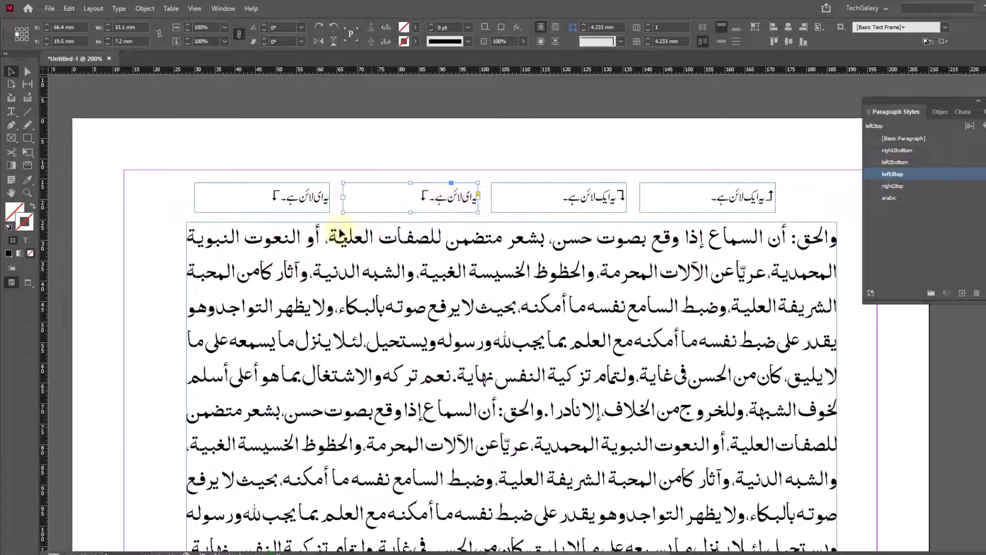
left_click(306, 198)
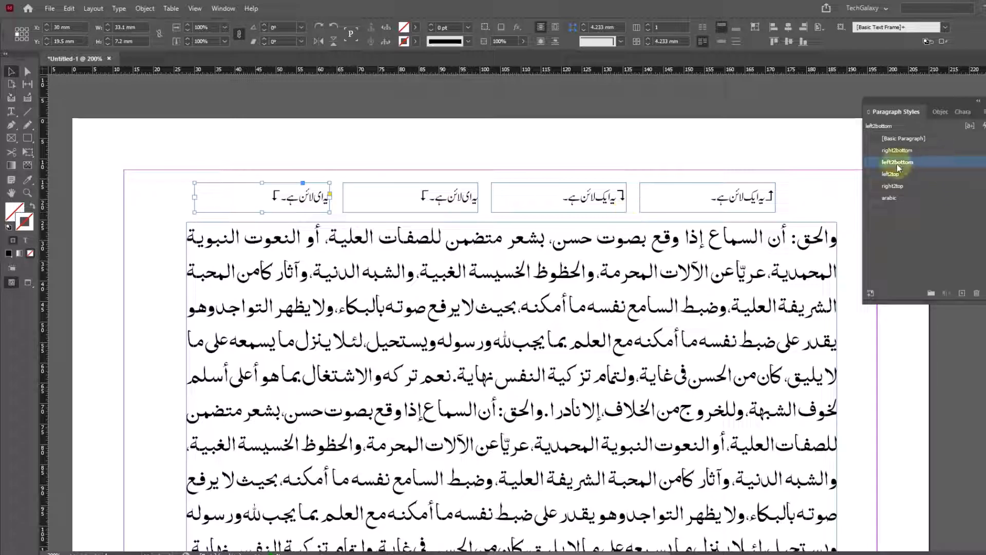
left_click(418, 202)
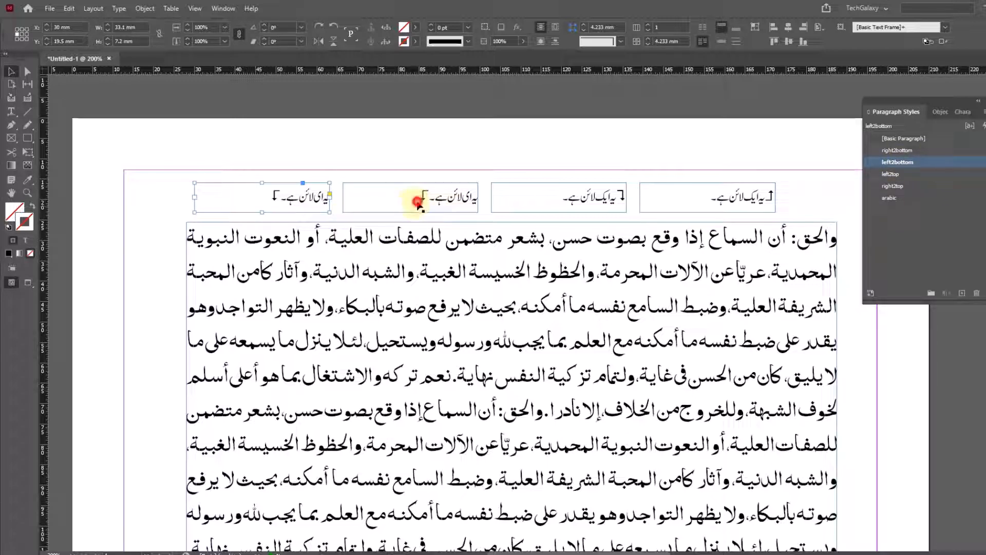
- Replace the last character of the second Urdu note from the left with an upward-pointing bent arrow
left_click(10, 111)
left_click(460, 197)
double_click(424, 196)
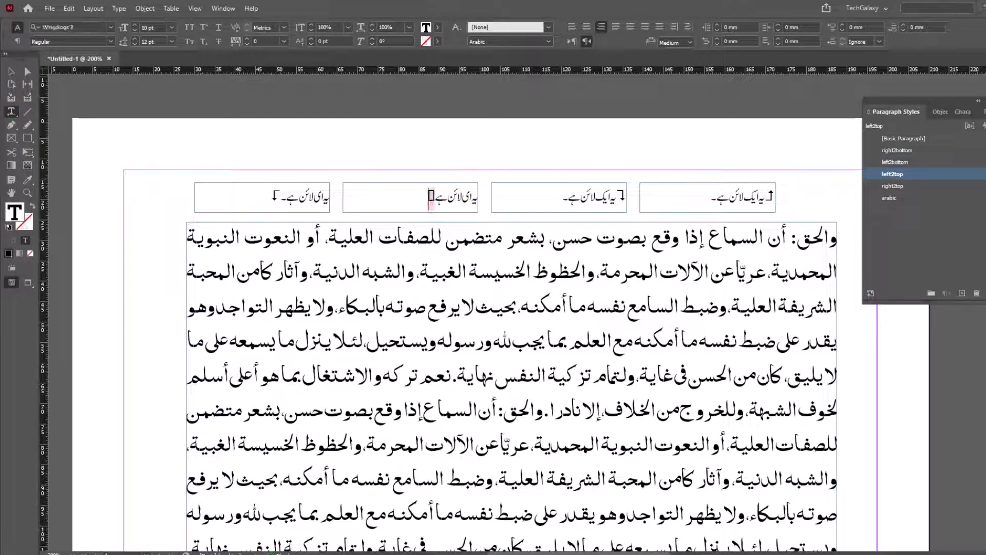
type("<")
- Add the missing letter ک in the two leftmost Urdu notes so that each reads "یہ ایک لائن ہے"
left_click(465, 198)
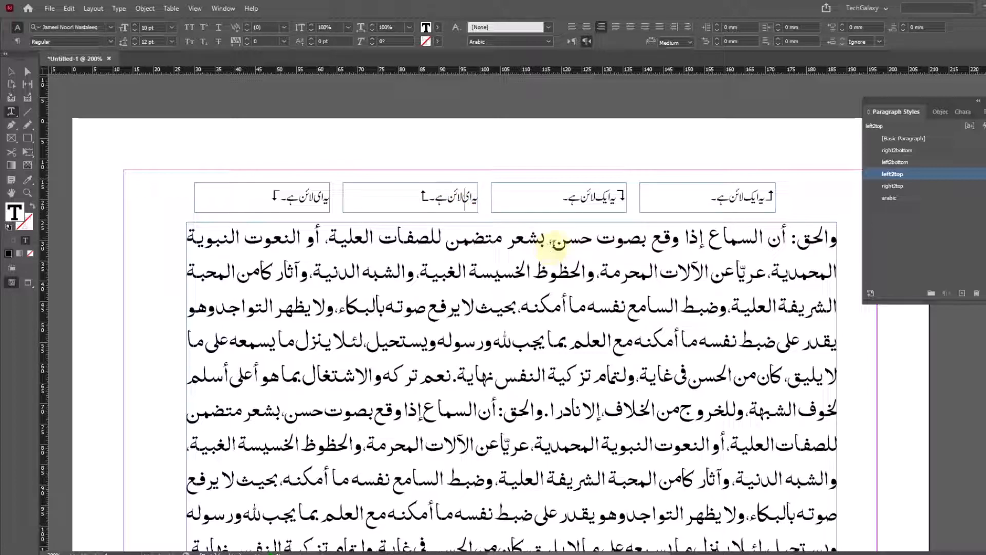
key("super+space")
key("super+space")
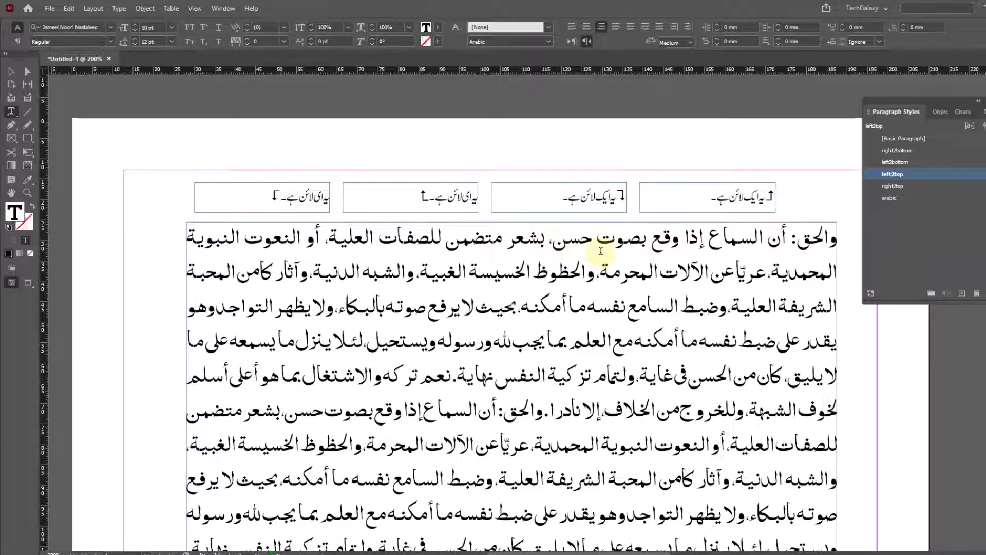
type("ک")
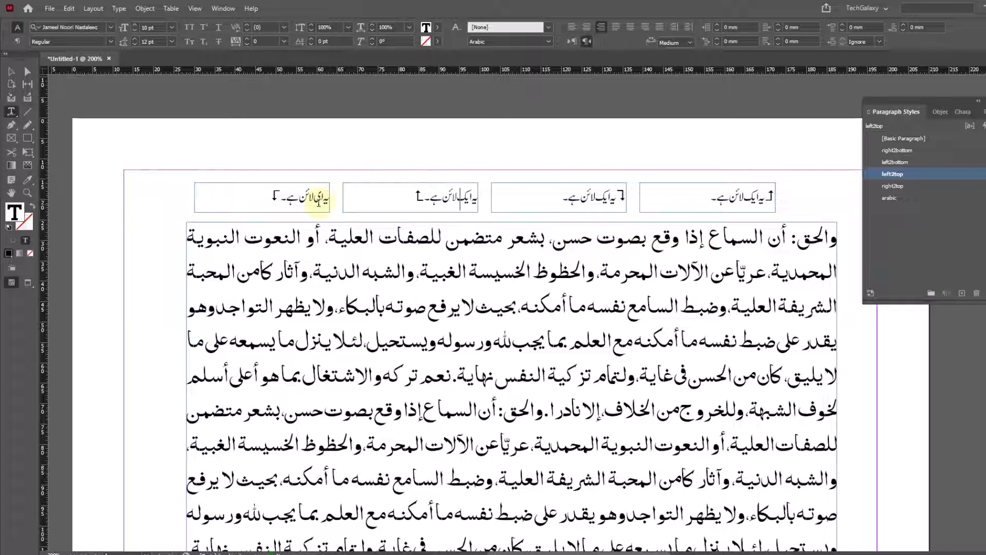
left_click(315, 202)
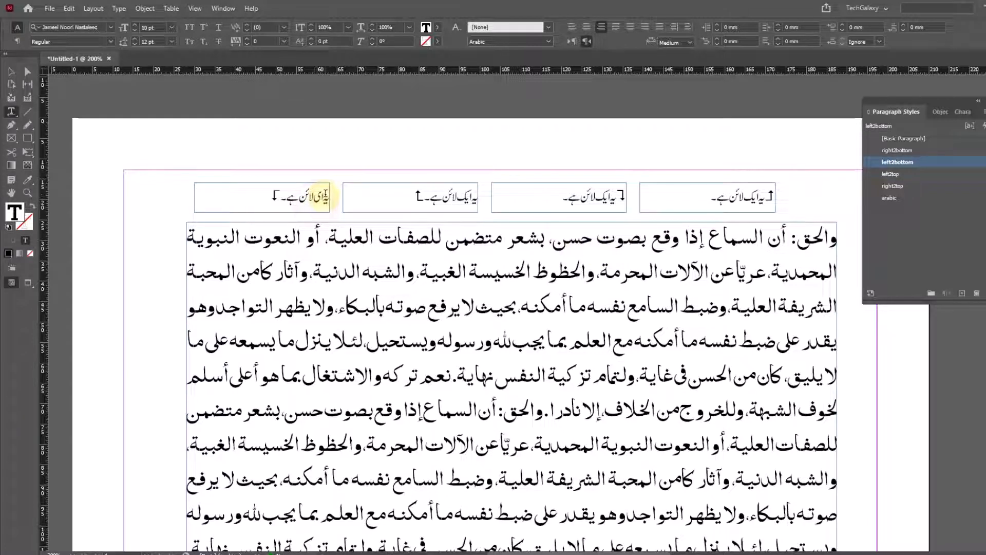
type("ک")
key("BackSpace")
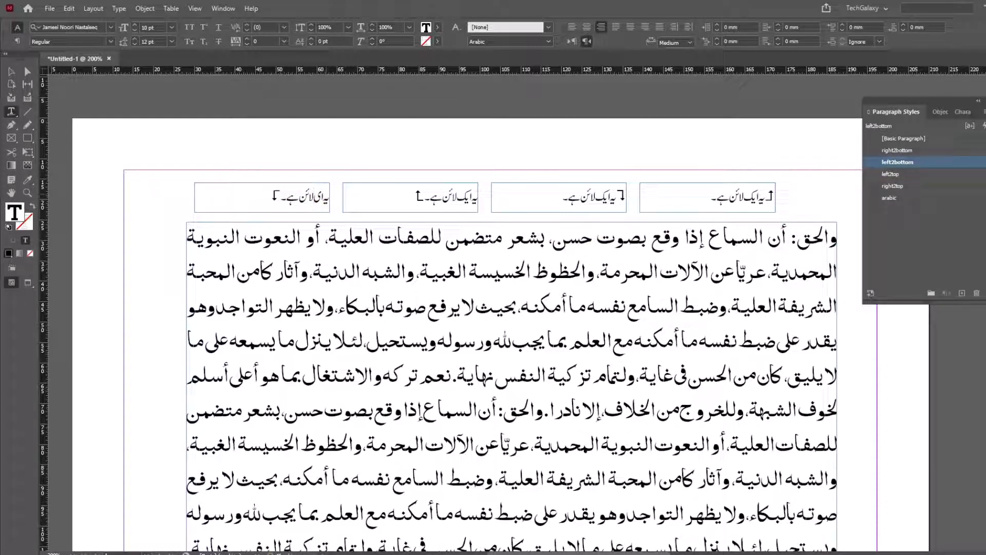
type("ک")
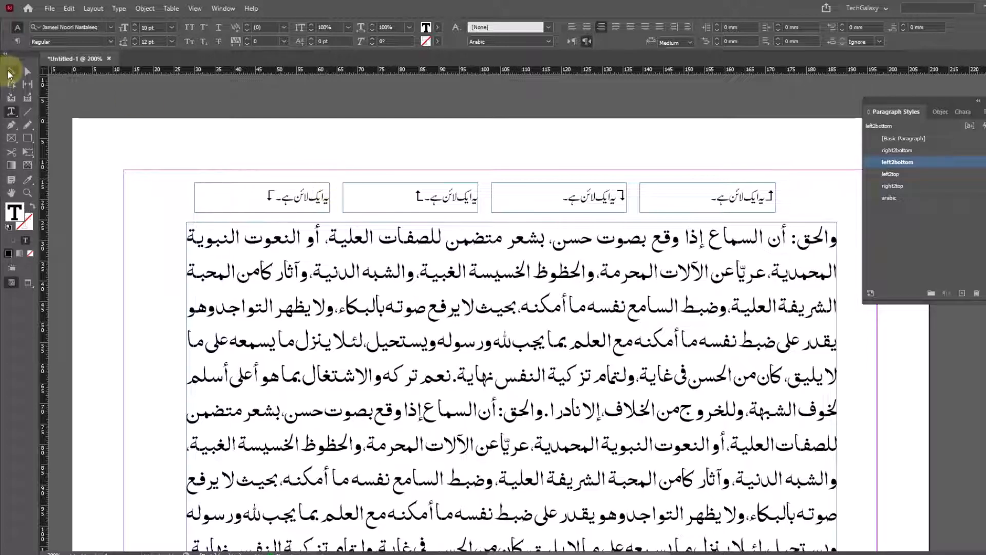
- Apply the anchor object style to all four Urdu note frames above the Arabic text
left_click(11, 72)
left_click(406, 142)
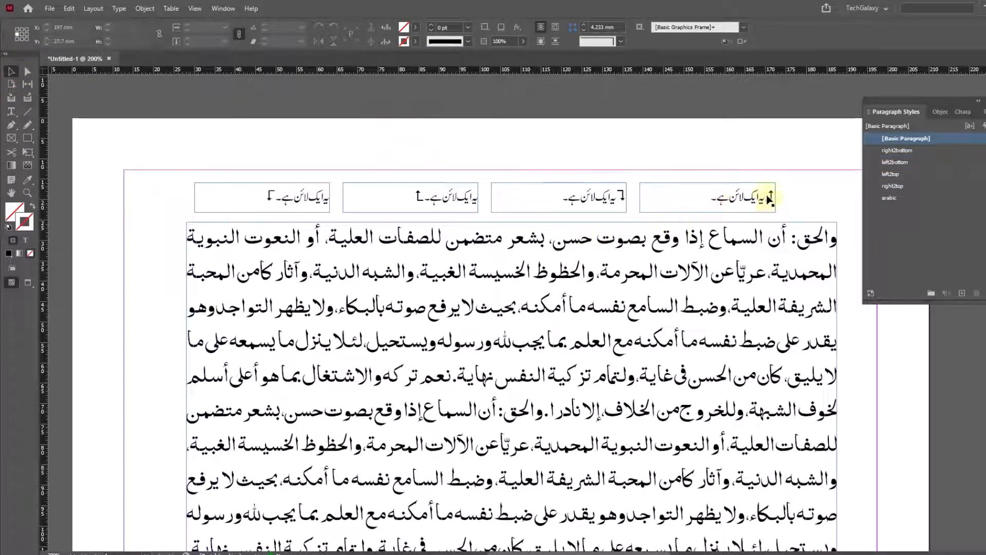
left_click(940, 111)
left_click_drag(811, 184, 159, 198)
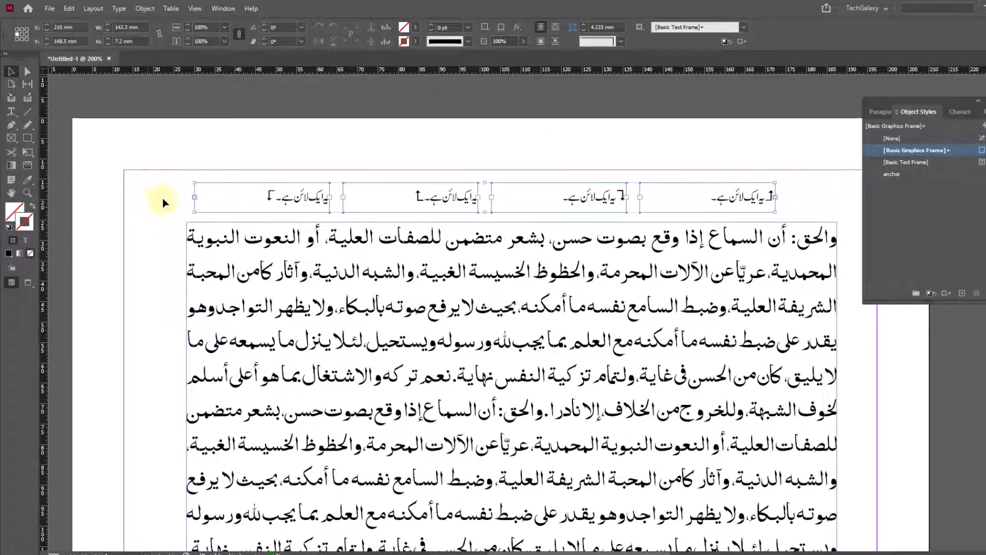
left_click(892, 175)
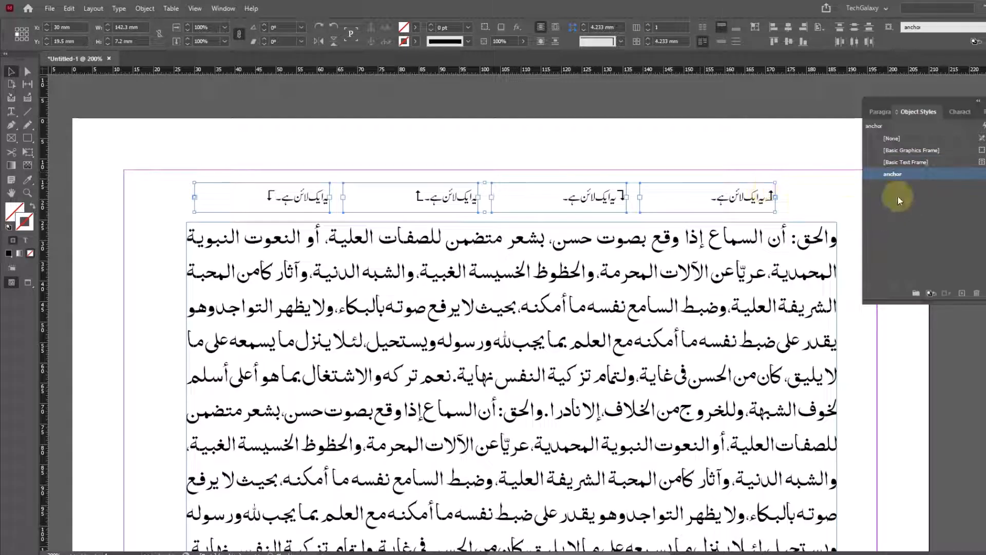
left_click(706, 141)
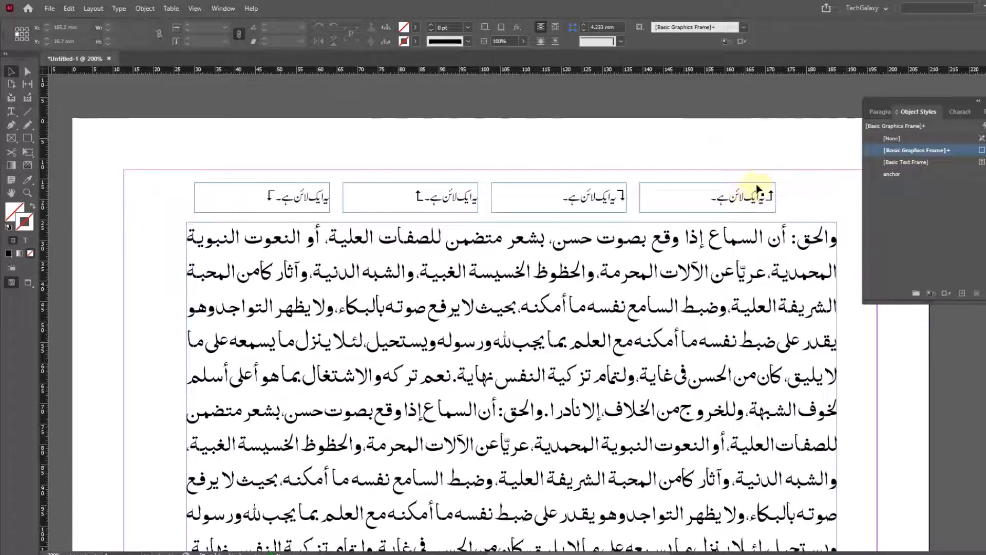
- Move the rightmost note frame beneath the word المحرمة in the second Arabic line and colour that word red, C=15 M=100 Y=100 K=0
left_click_drag(758, 191, 625, 295)
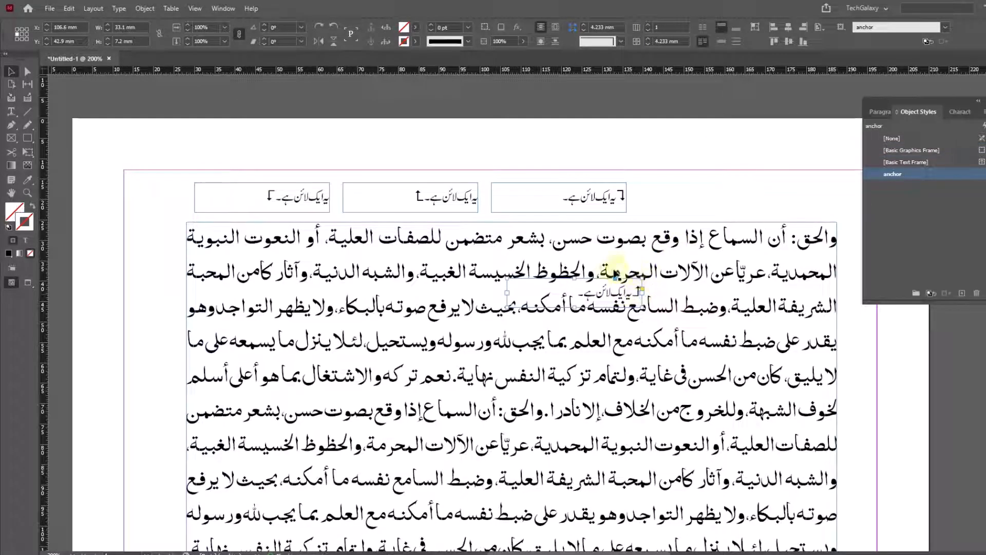
left_click(11, 111)
left_click_drag(658, 276, 597, 276)
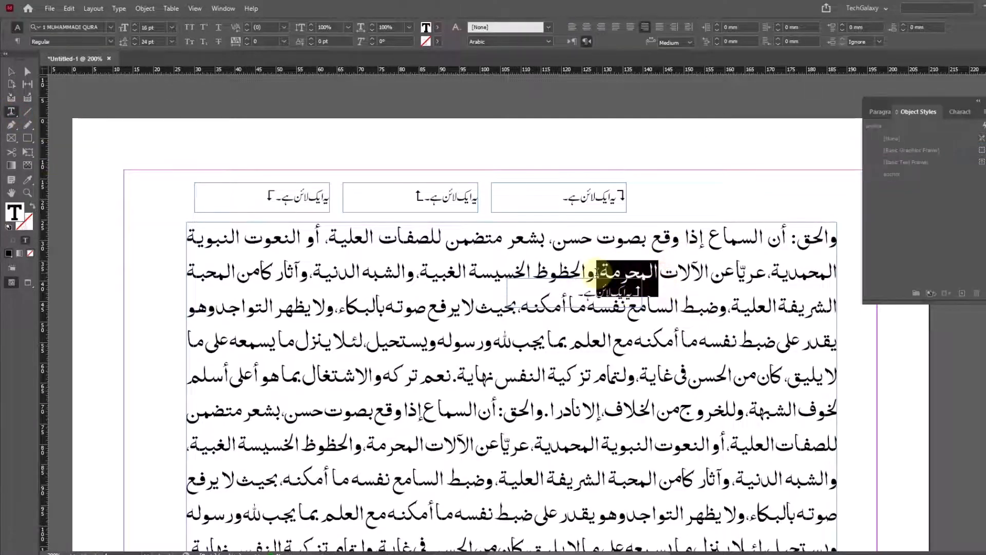
left_click(437, 27)
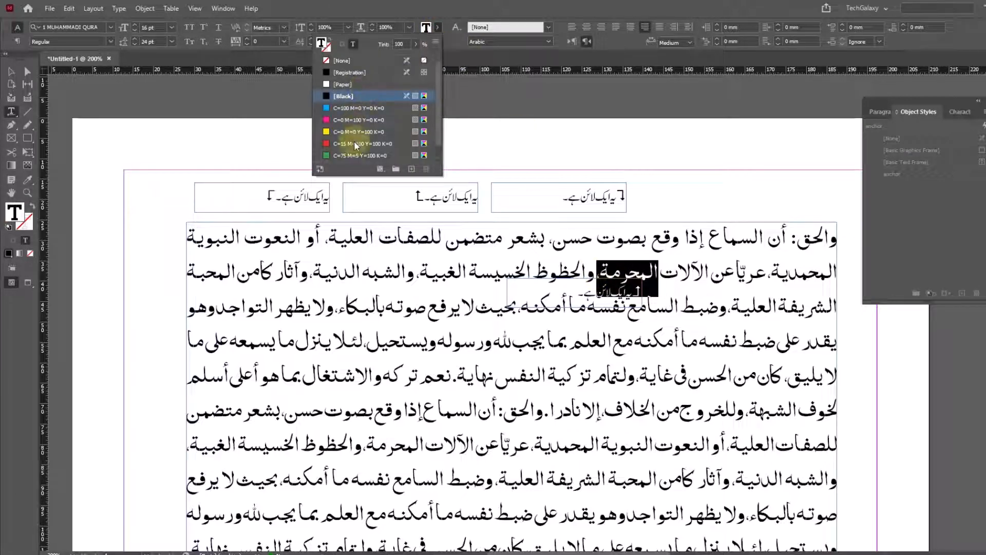
left_click(354, 143)
left_click(14, 72)
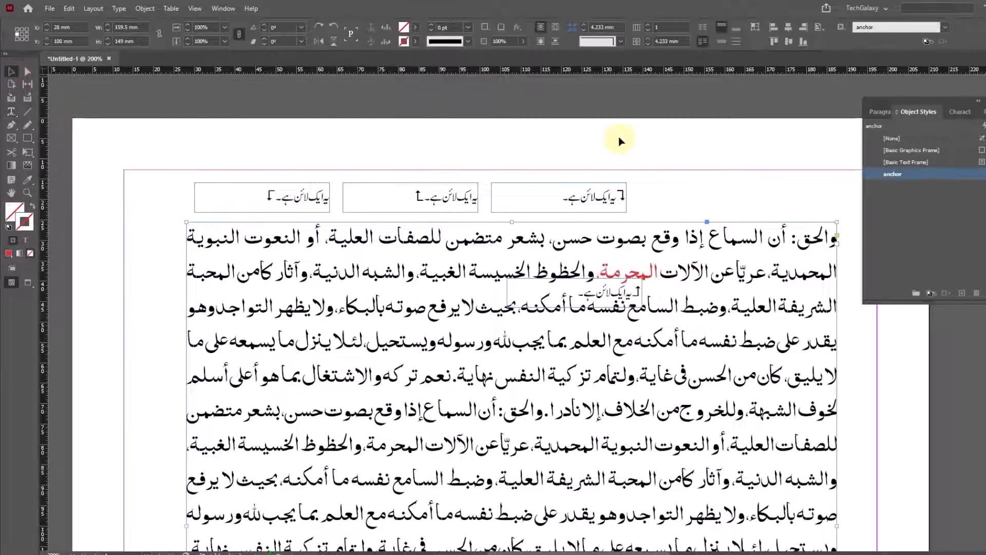
- Check in preview mode how the note beneath the red word fits between the second and third Arabic lines
left_click(639, 301)
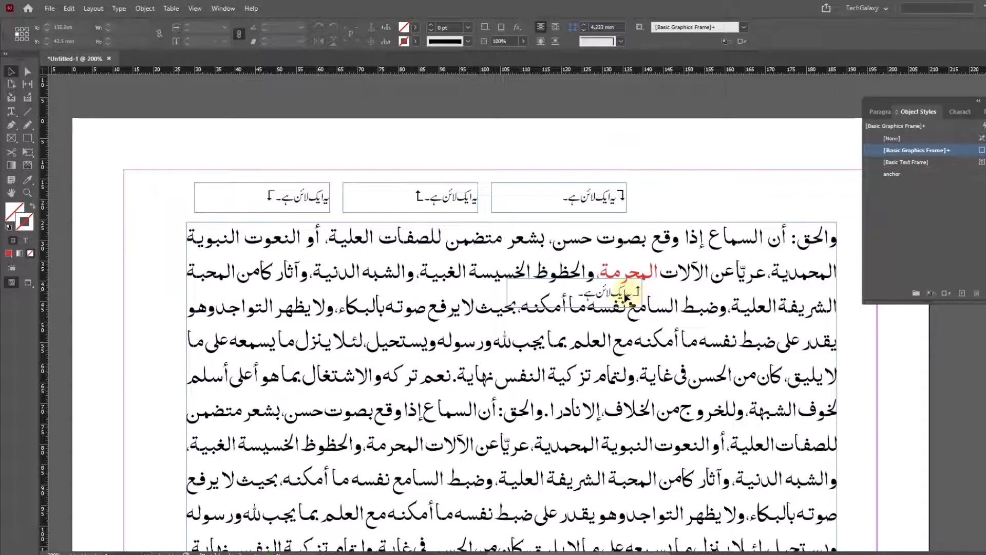
left_click(583, 357)
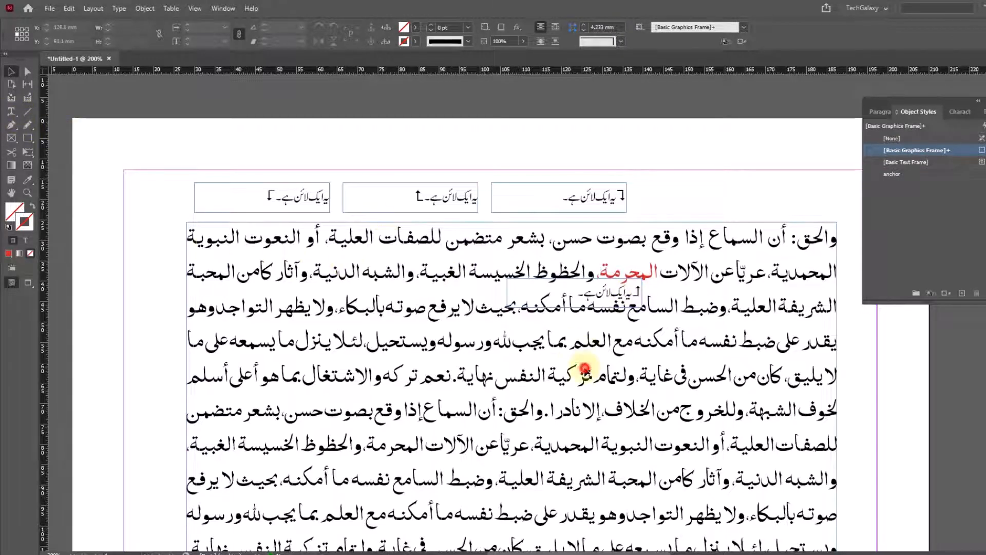
left_click(739, 160)
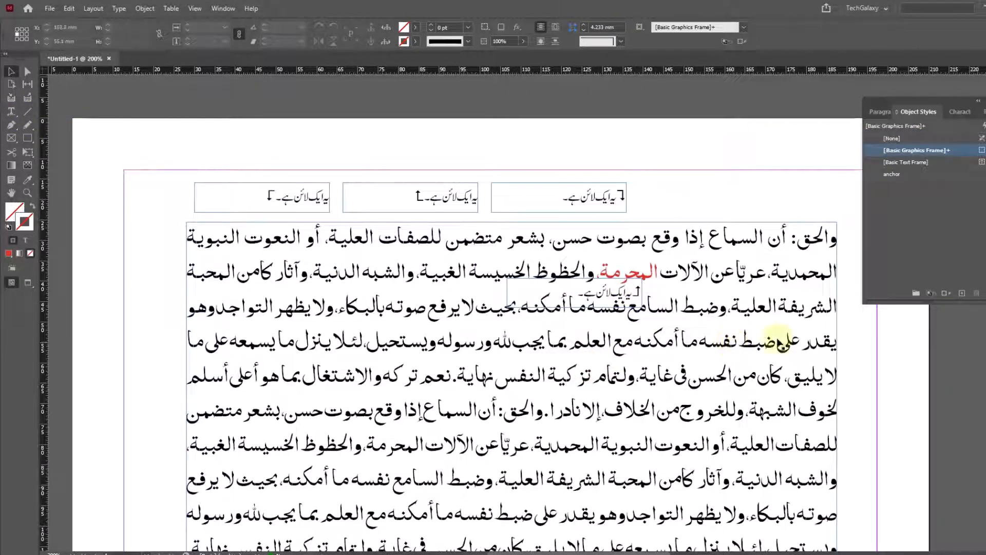
key("w")
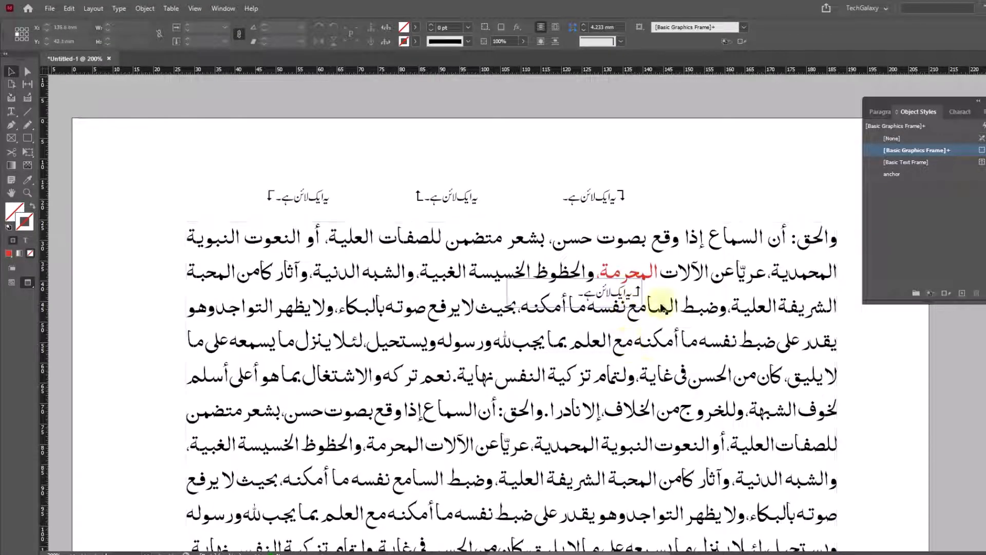
key("w")
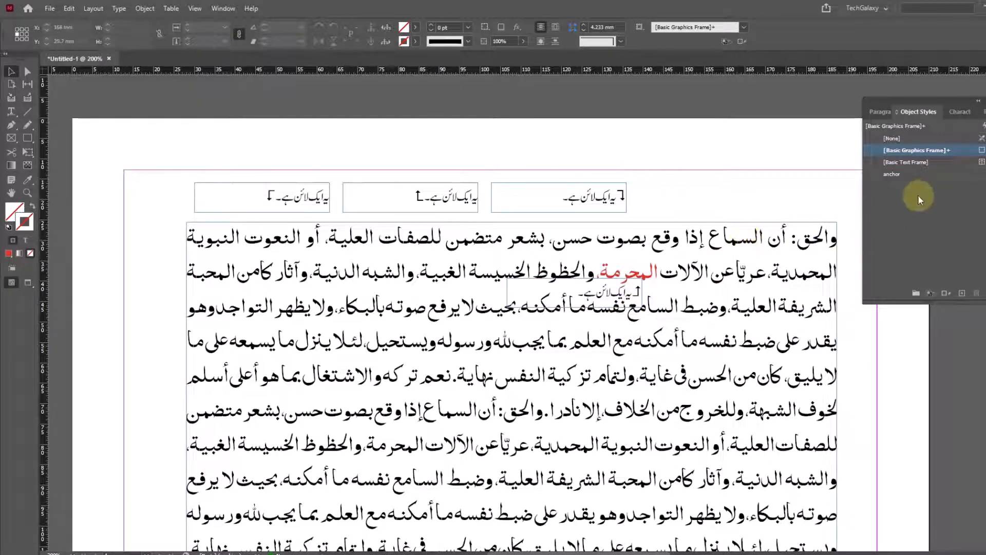
- Set the leading of the arabic paragraph style to 26 pt
left_click(880, 111)
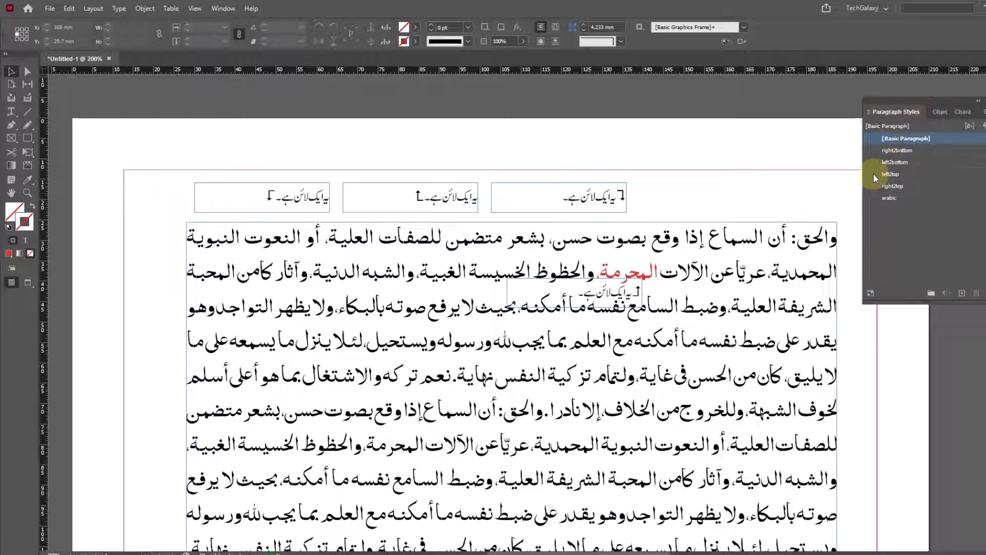
right_click(896, 199)
left_click(905, 208)
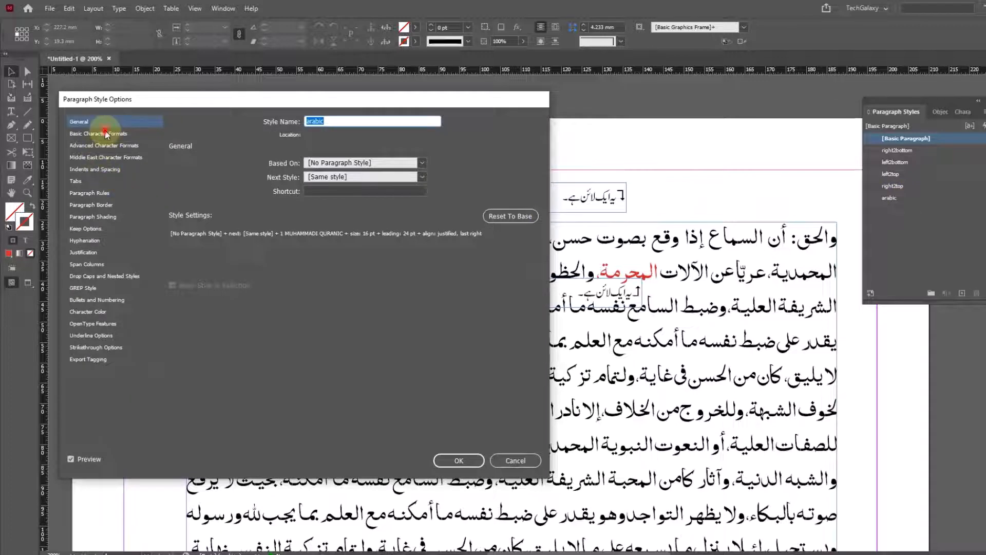
left_click(100, 133)
triple_click(354, 197)
type("ص")
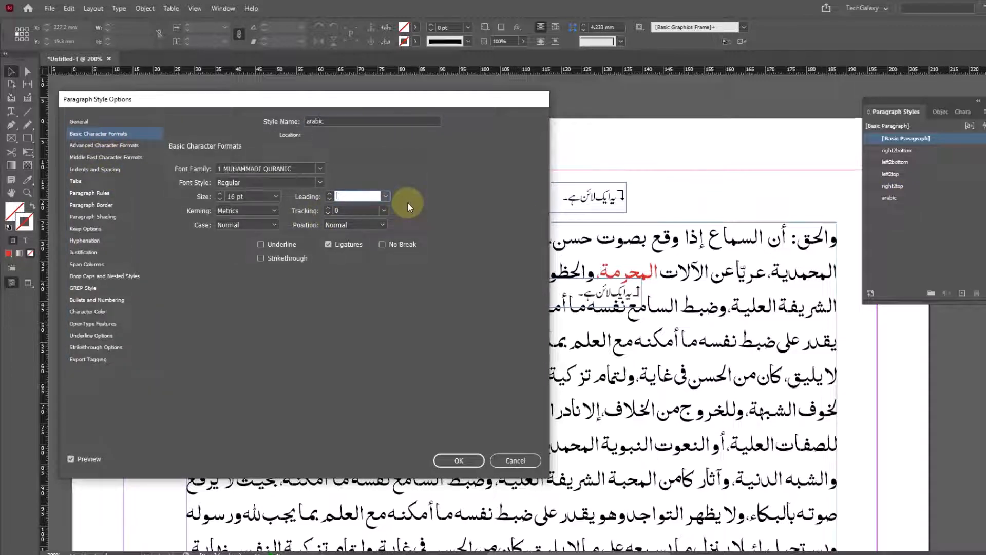
type("26")
left_click(459, 461)
left_click(678, 176)
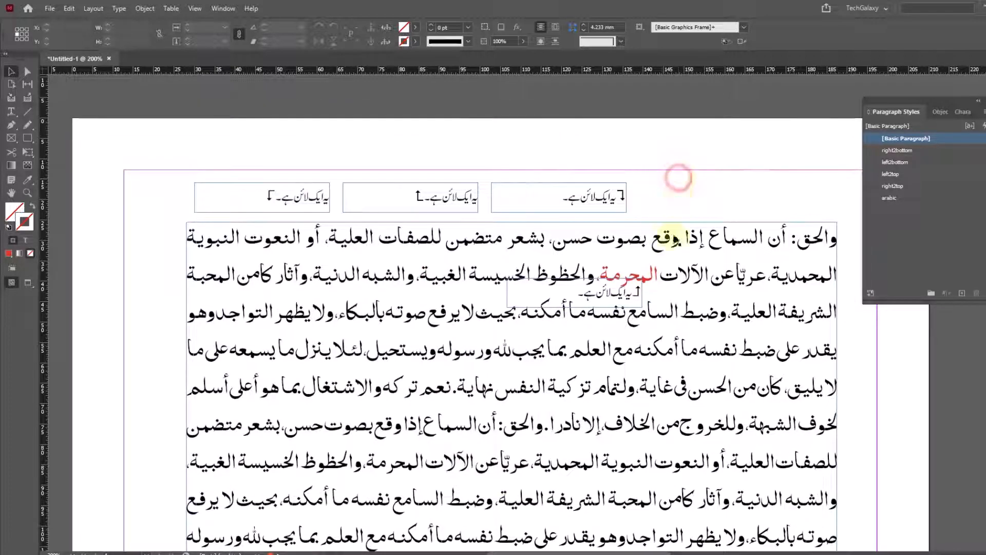
- Nudge the note frame slightly downward beneath the red word المحرمة
left_click(612, 298)
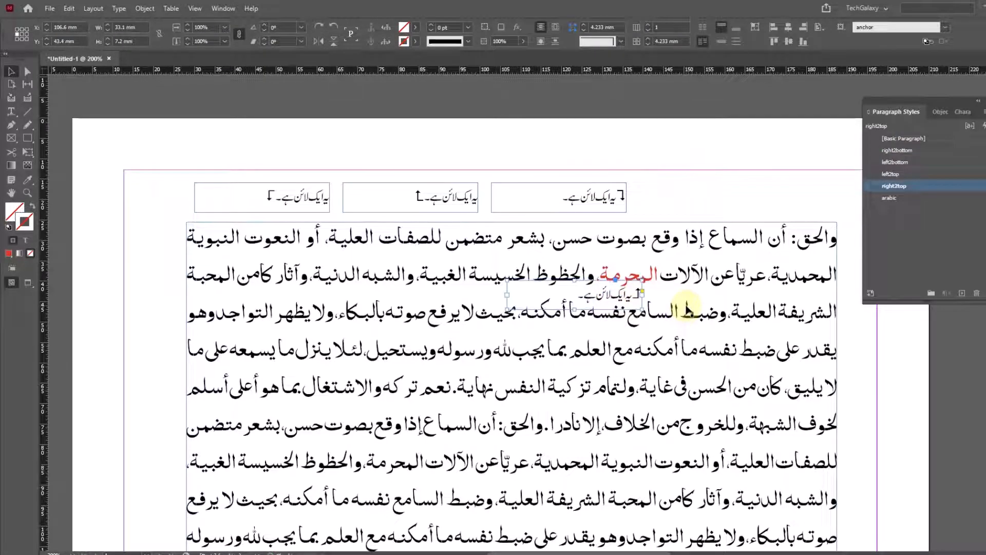
key("Down")
left_click(695, 189)
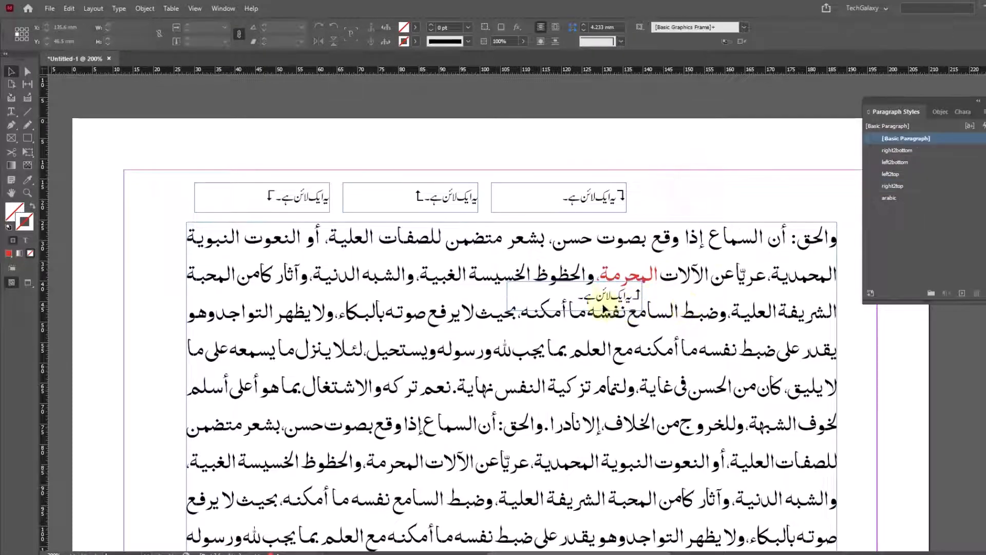
- Insert filler text before عريّا in the second Arabic line to test whether the note follows the red word, and undo it
left_click(11, 112)
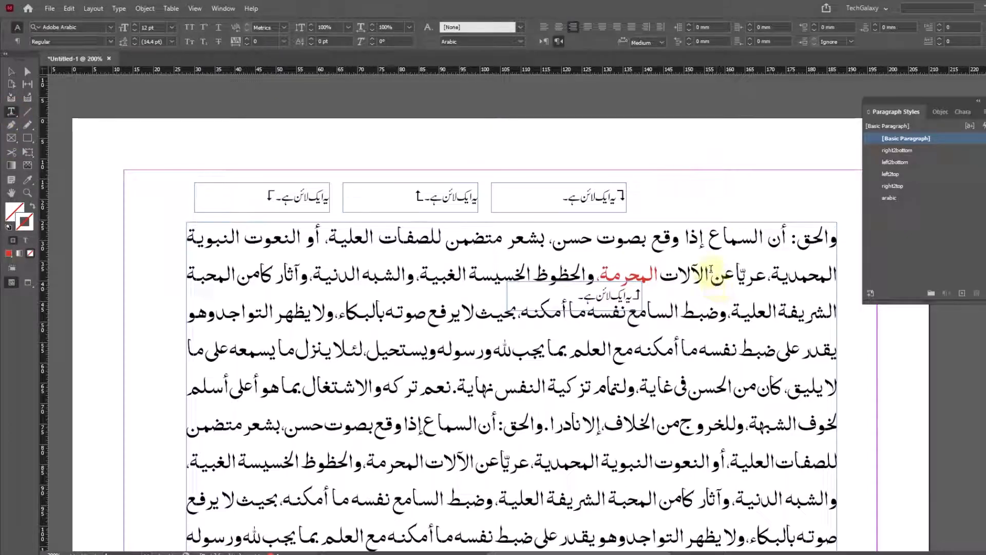
key("super+space")
key("super+space")
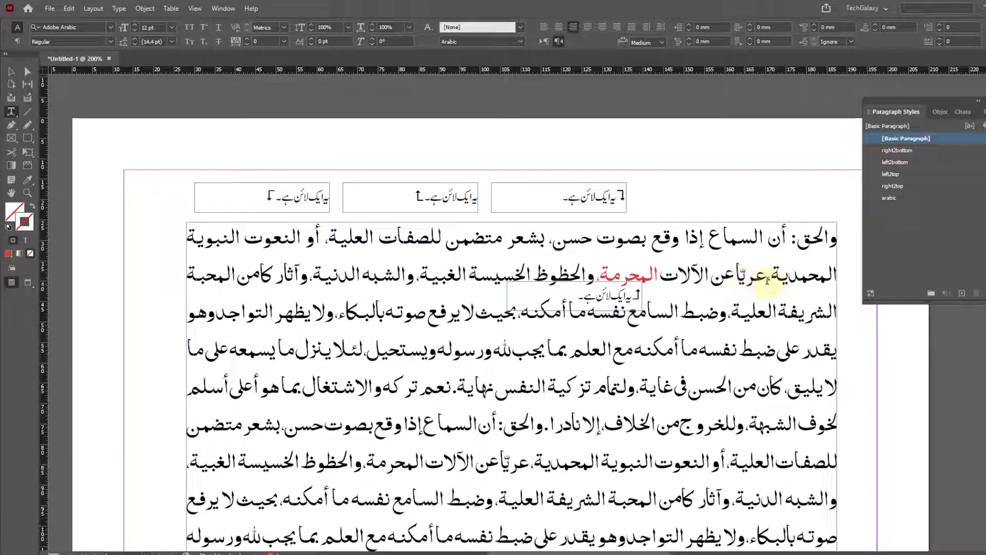
left_click(767, 280)
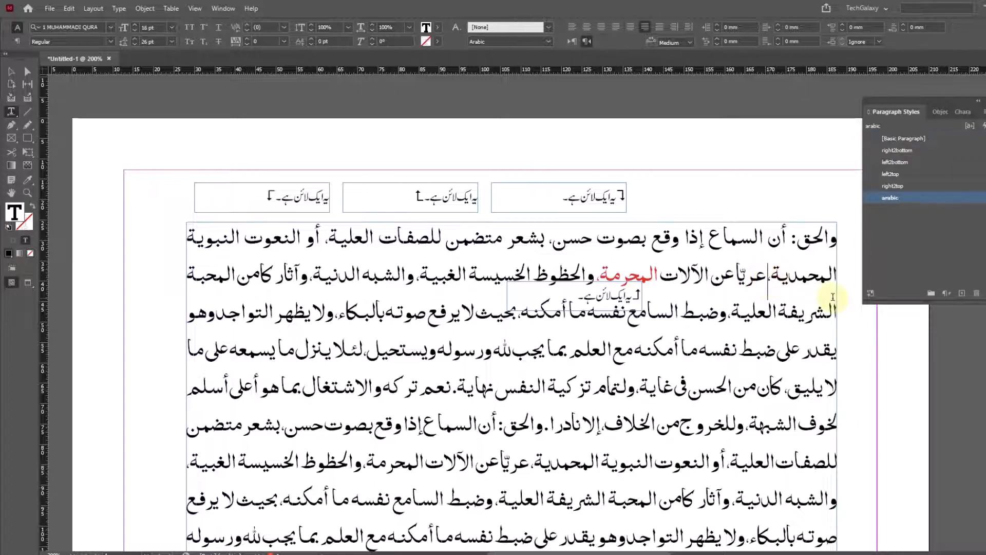
type("قغفیعک ےقفیکعب قفے غیبعک")
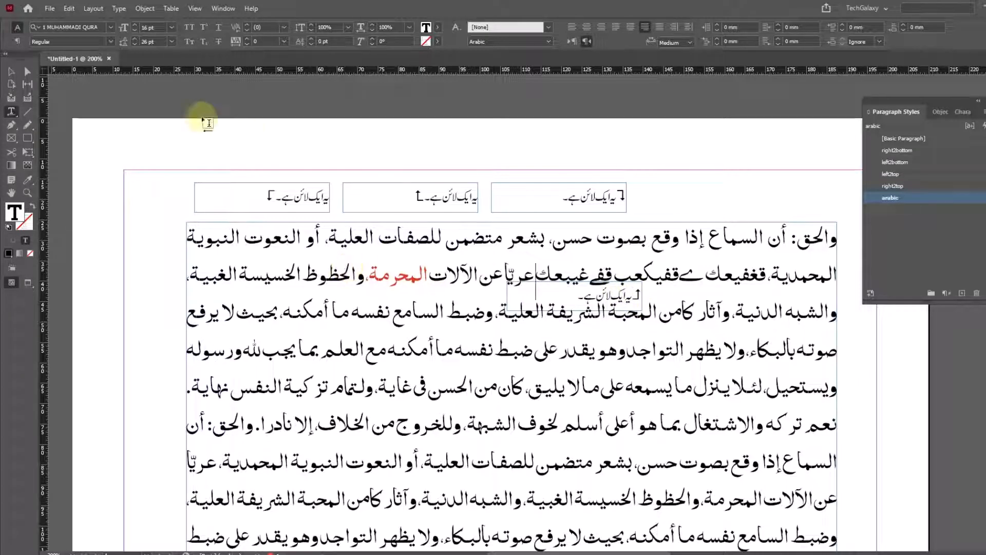
left_click(11, 72)
left_click(85, 95)
key("ctrl+z")
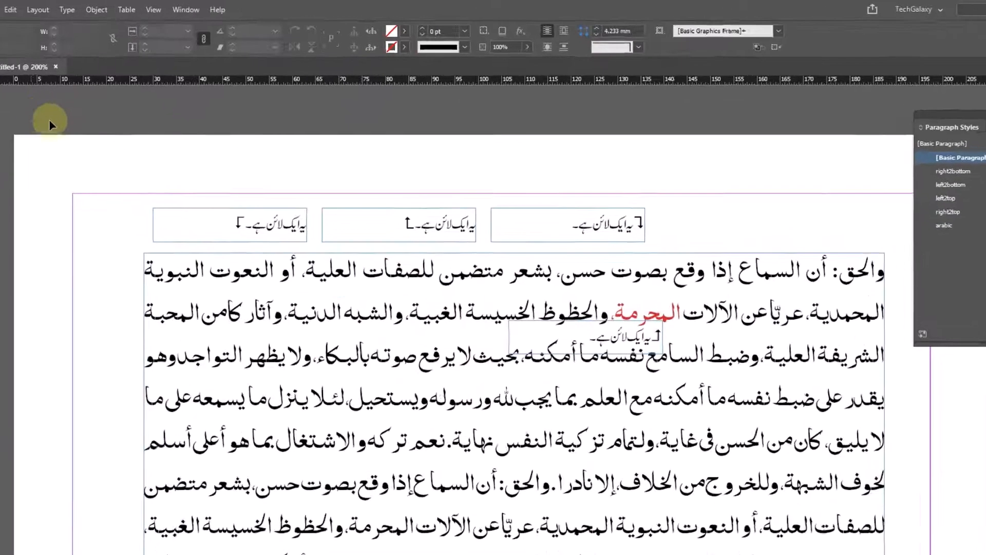
- Anchor the note frame to the start of the red word المحرمة and fit the frame to its content
left_click(745, 180)
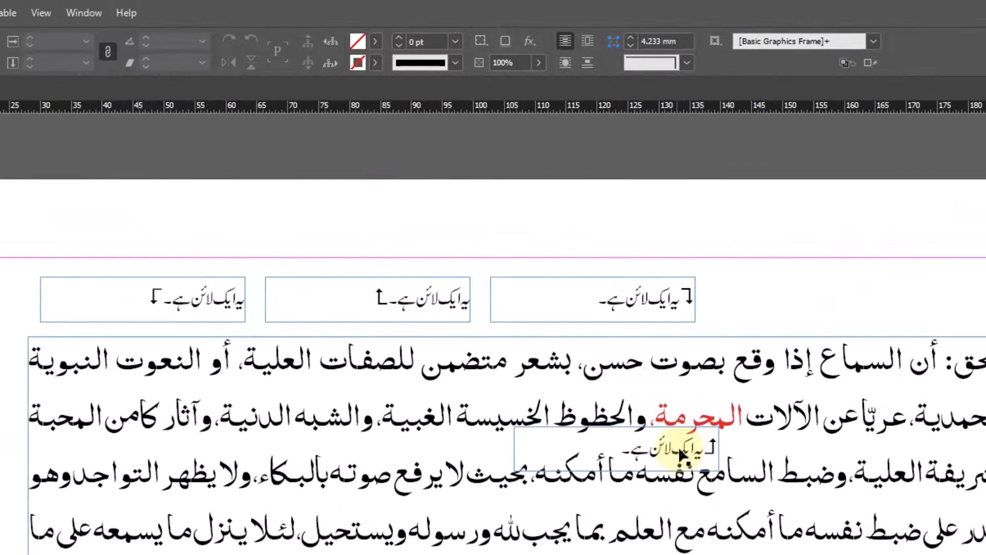
left_click(680, 453)
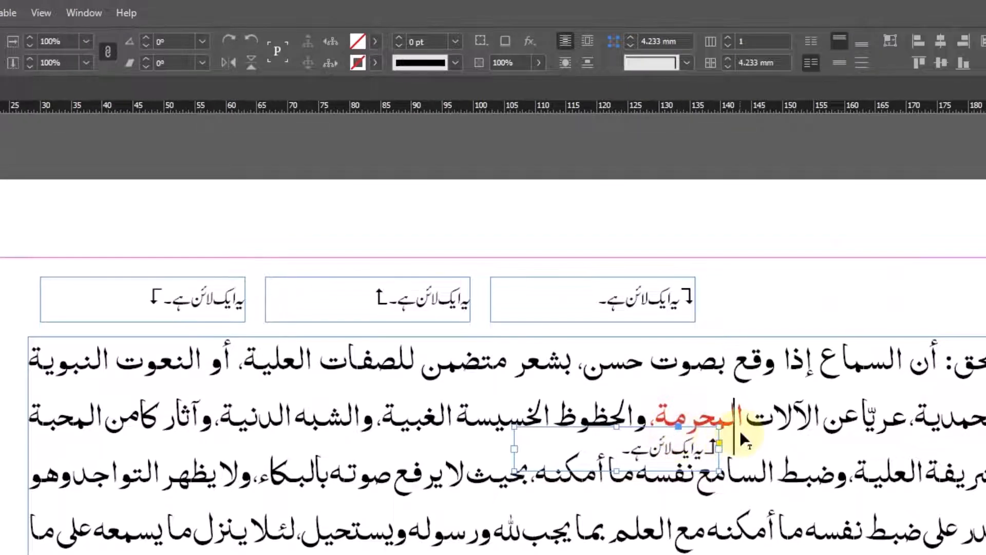
left_click_drag(746, 436, 744, 432)
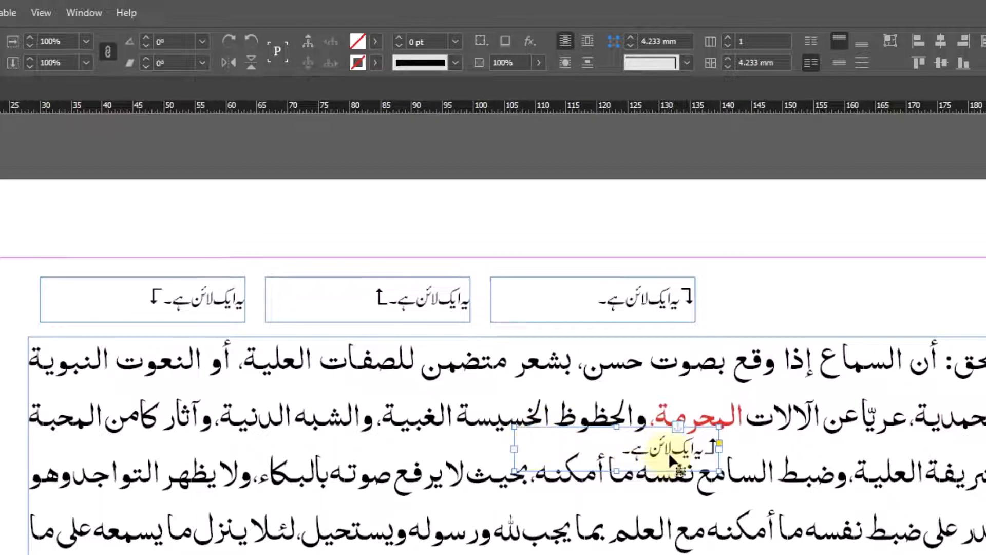
key("ctrl+alt+c")
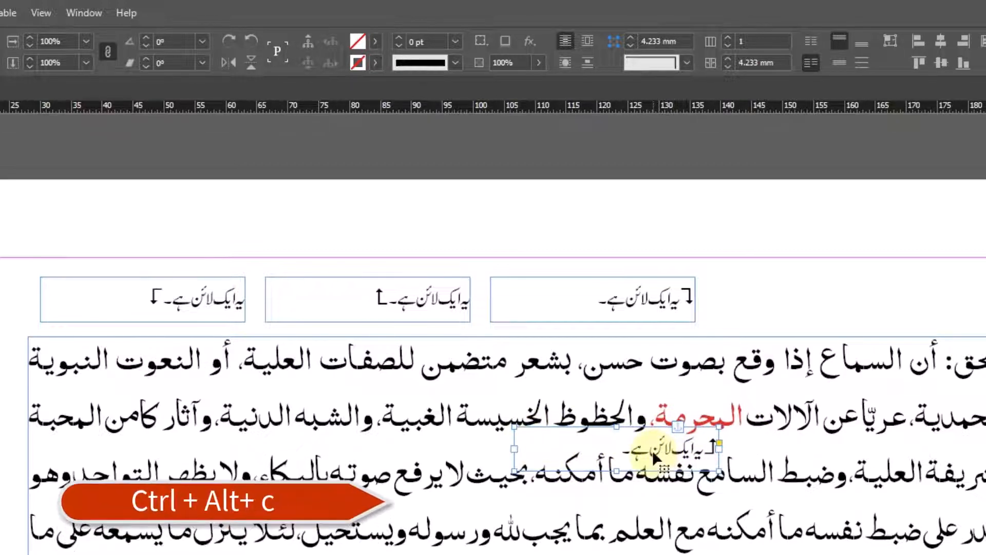
- Fit the anchored note frame beneath the red word المحرمة to its content and deselect it
key("ctrl+alt+c")
left_click(805, 280)
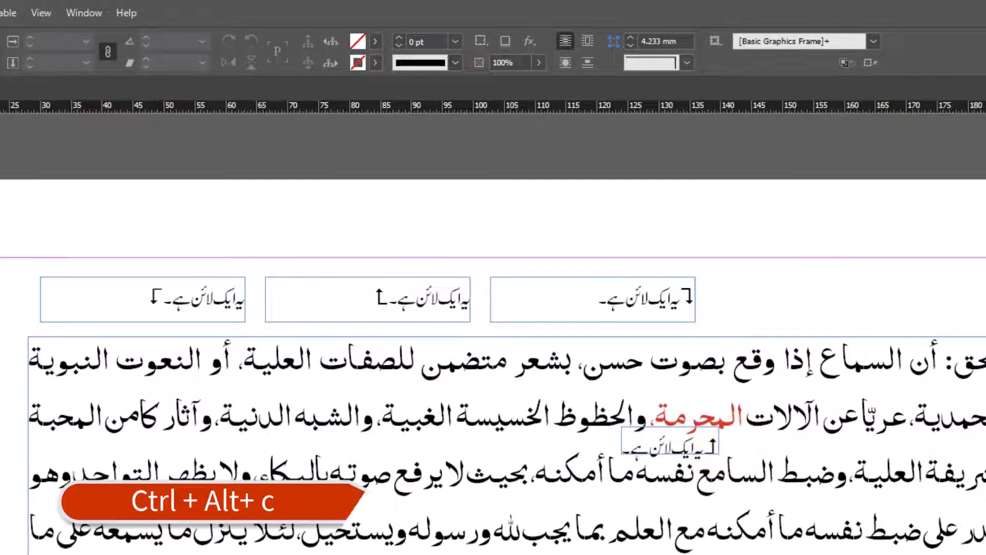
- Insert filler text before عريّا in the second Arabic line to test how the anchored note moves, and undo it
key("t")
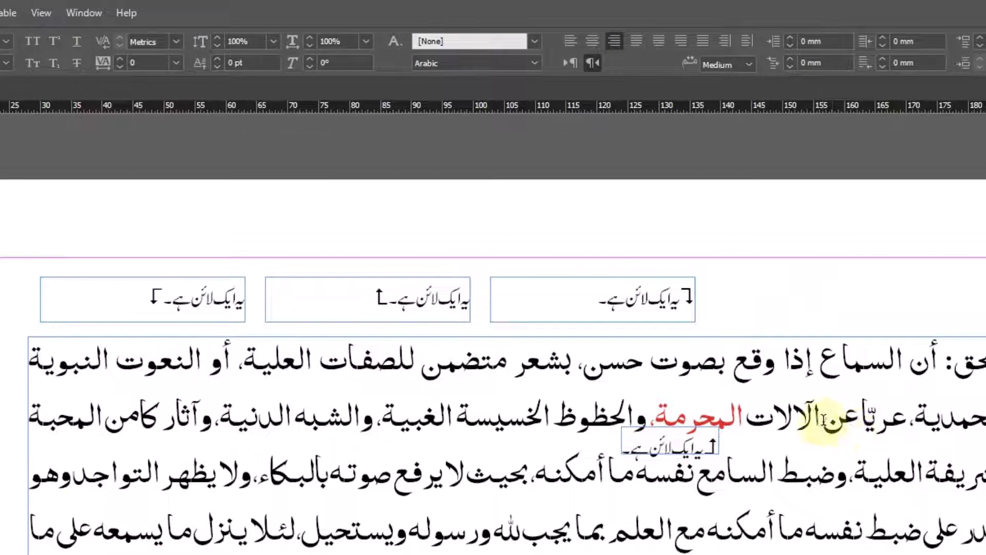
left_click(905, 418)
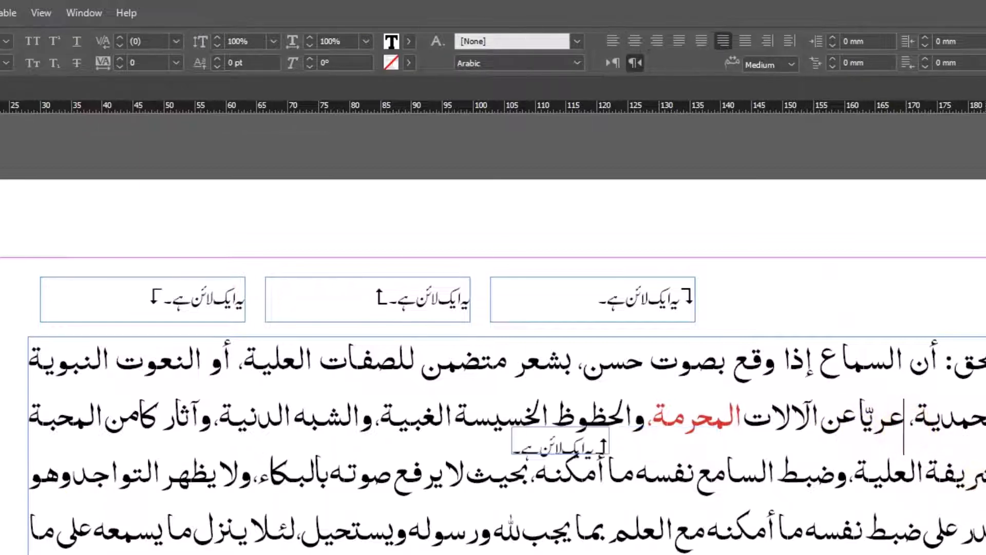
type("غققيب عغفيبك غق قفي غيبك")
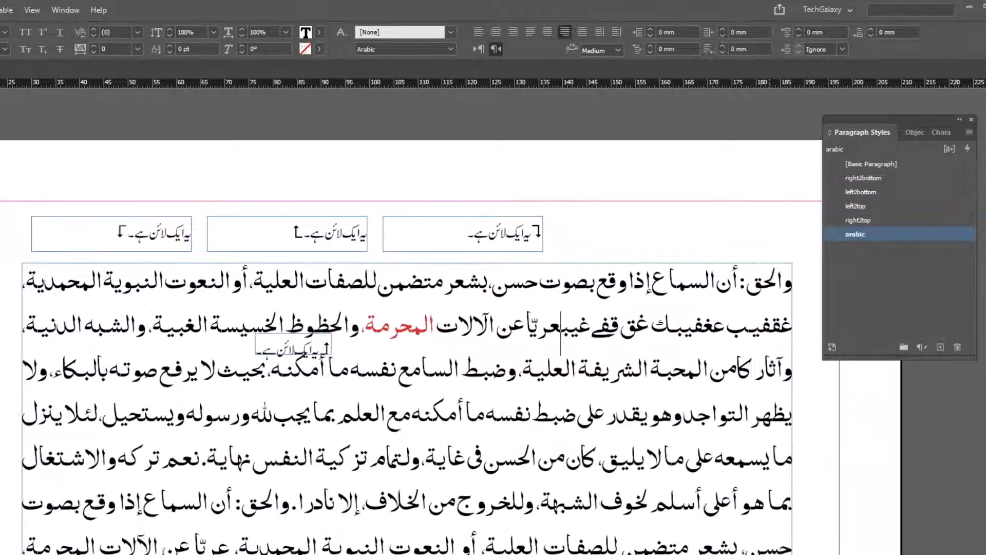
key("ctrl+z")
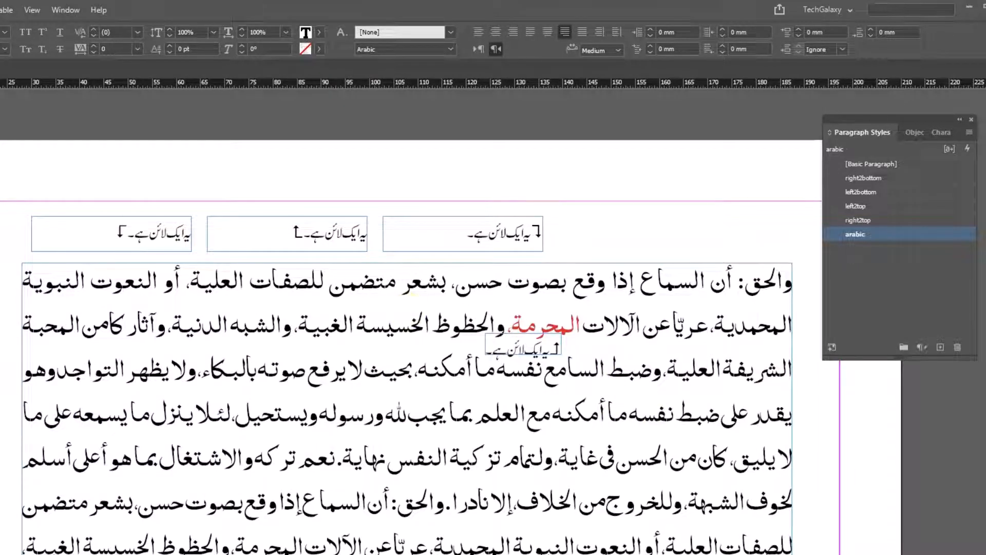
key("Escape")
- Review the Anchored Object Options of the anchor object style applied to the note frame
left_click(550, 344)
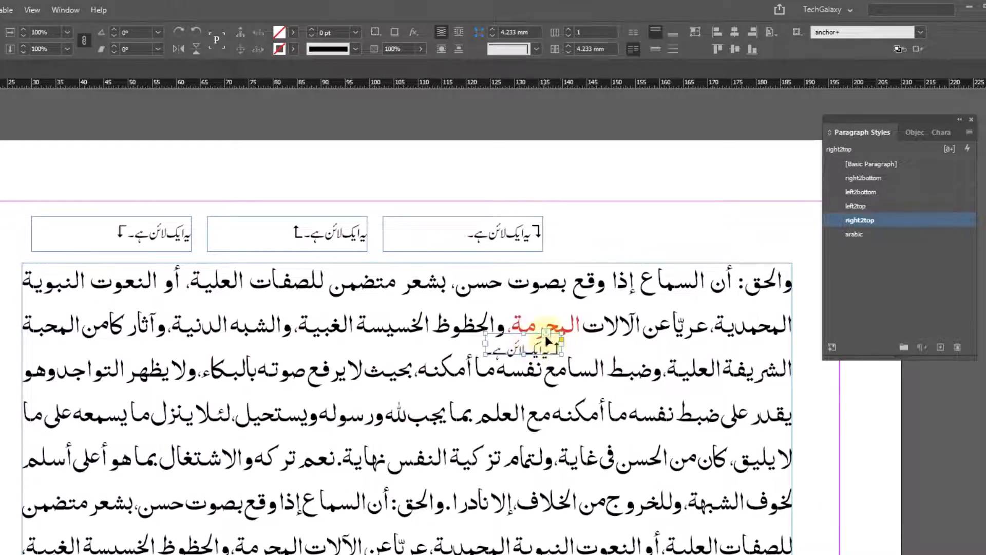
right_click(550, 340)
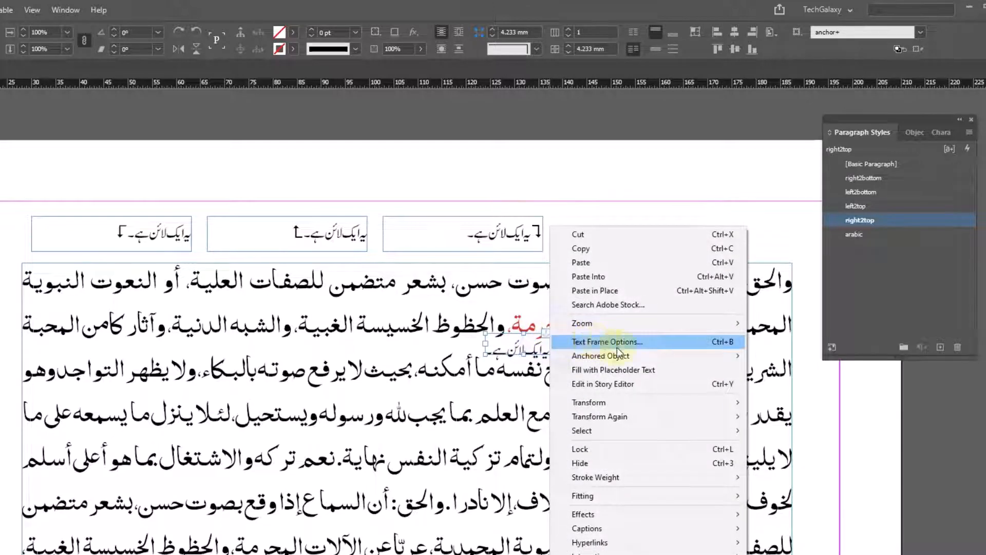
left_click(890, 245)
left_click(908, 133)
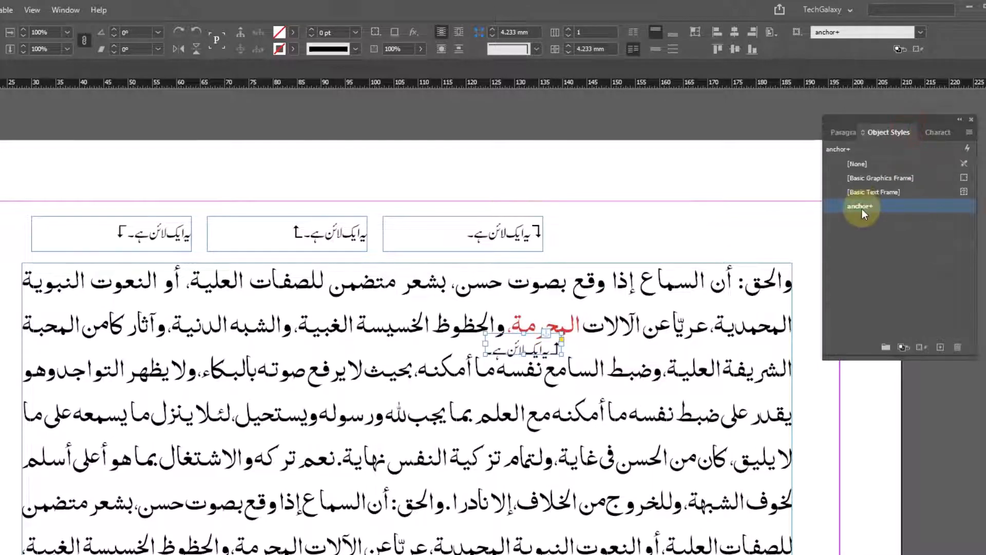
right_click(862, 209)
left_click(874, 210)
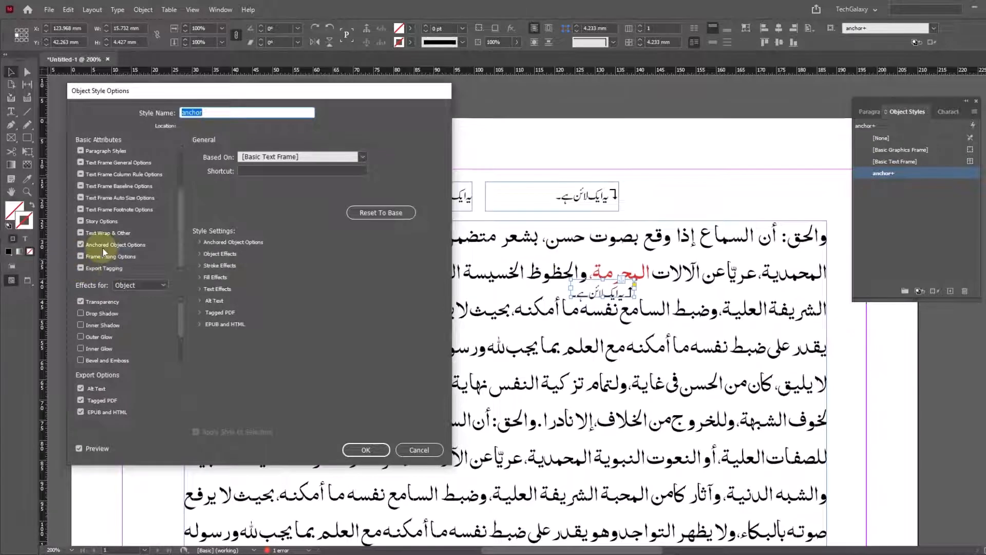
left_click(116, 244)
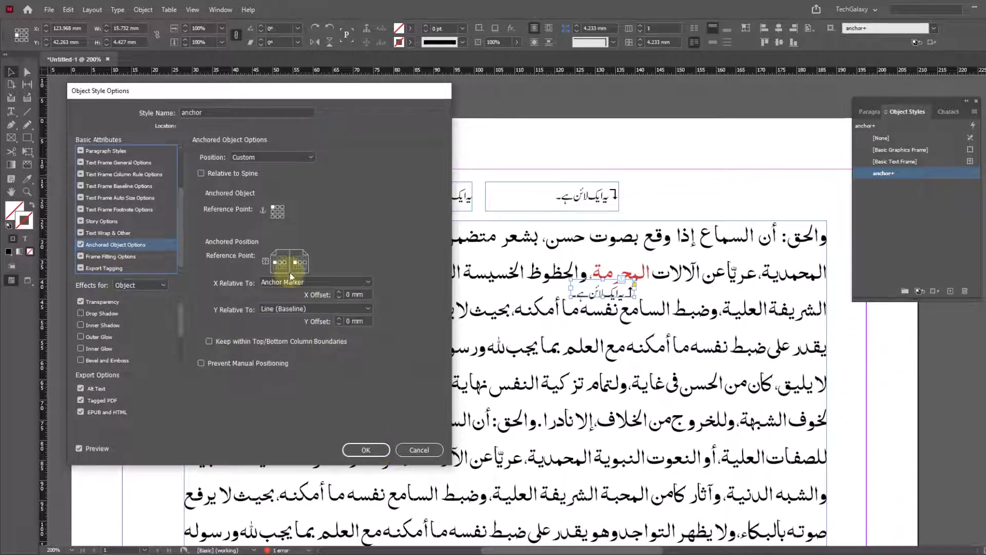
left_click(366, 450)
left_click(686, 182)
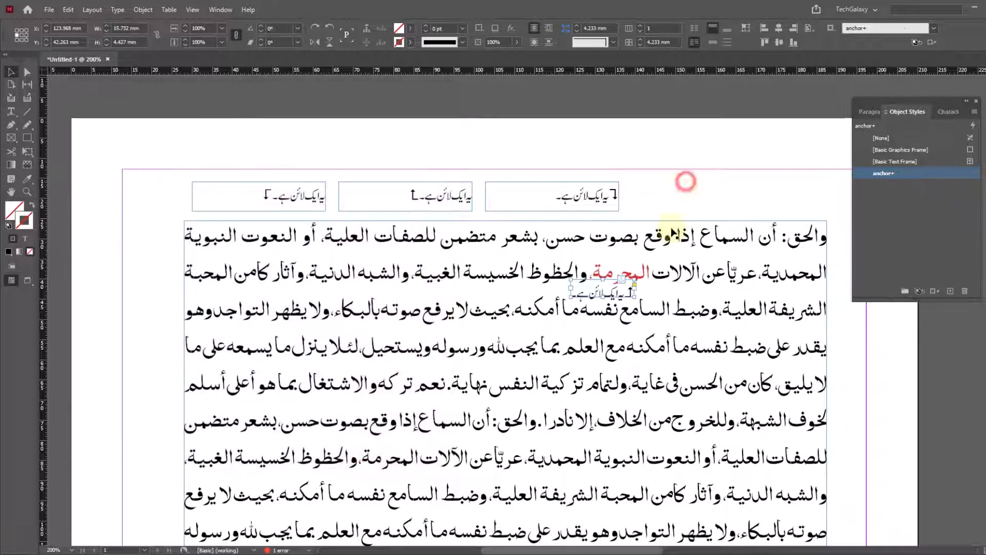
- Examine the anchored note up close and its text in the Story Editor, and close the editor
left_click(618, 296)
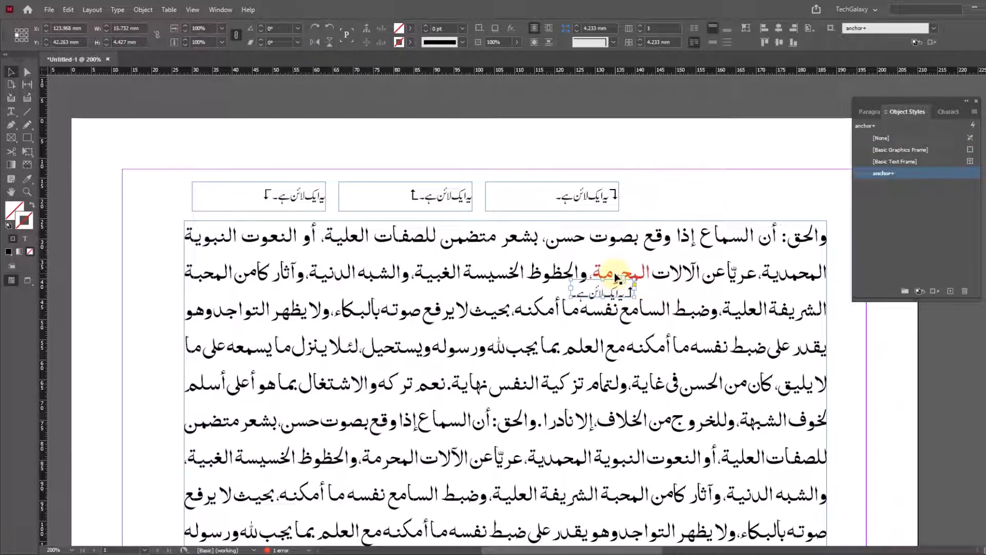
left_click_drag(519, 238, 740, 368)
left_click_drag(537, 264, 610, 332)
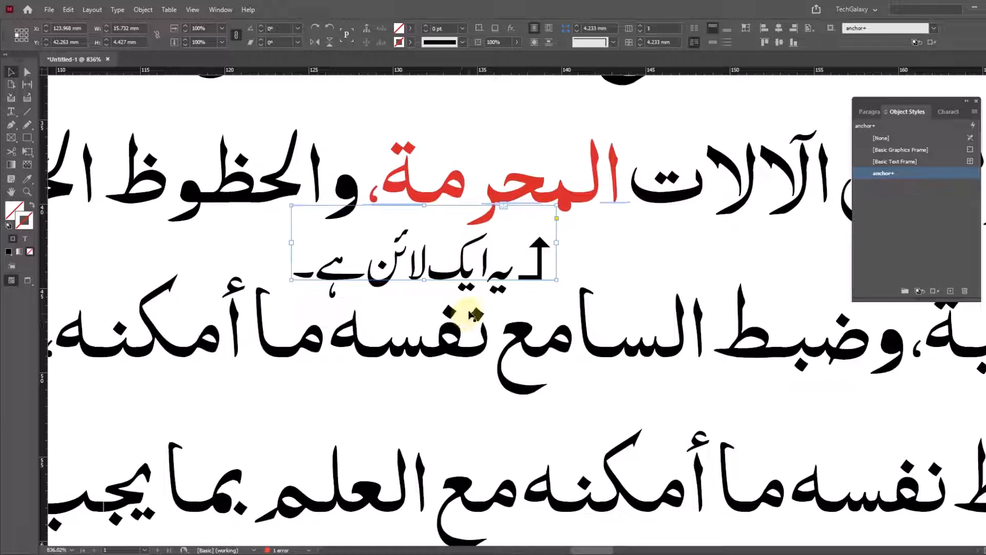
key("ctrl+y")
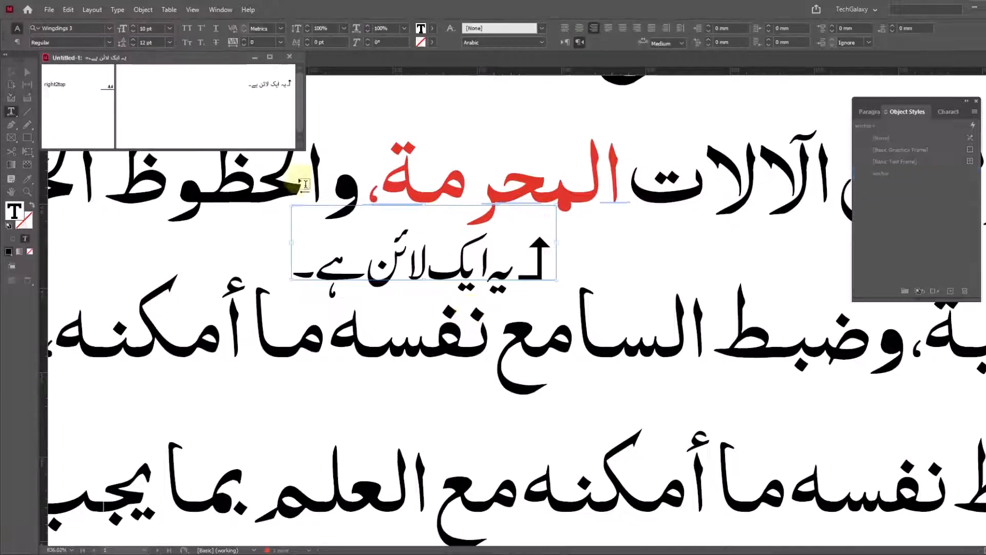
left_click(658, 188)
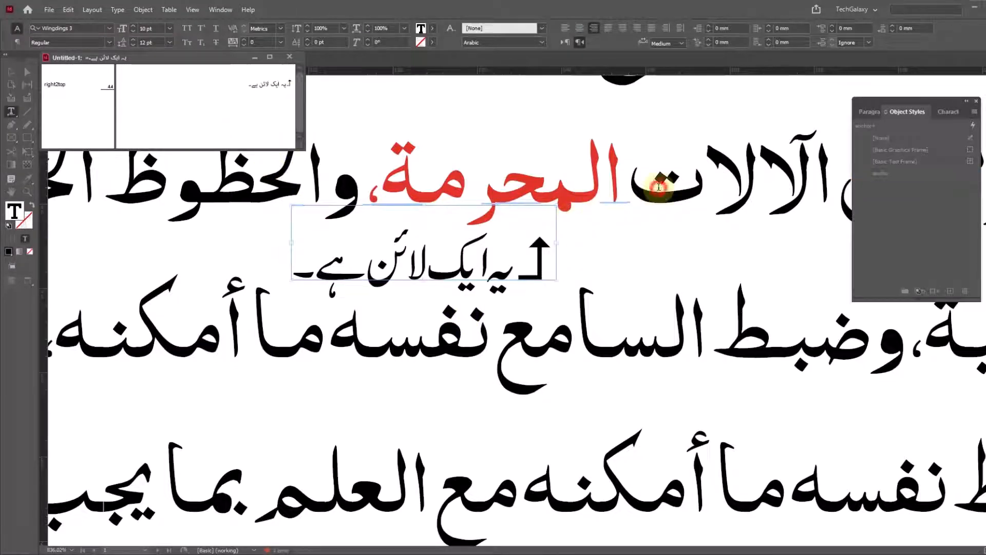
left_click(12, 68)
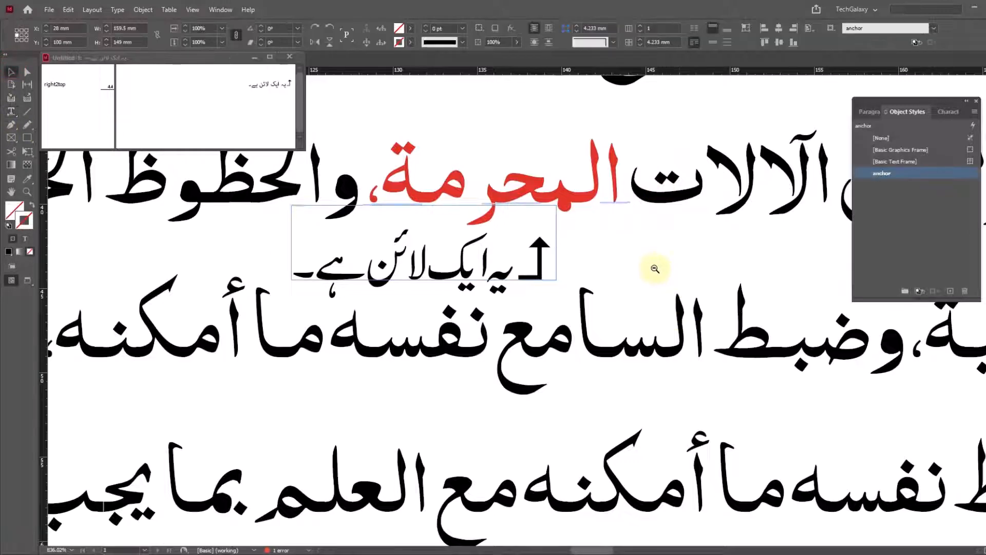
left_click(654, 269, "ctrl+alt")
left_click(645, 272, "ctrl+alt")
left_click(573, 313, "ctrl+alt")
left_click(576, 321, "ctrl+alt")
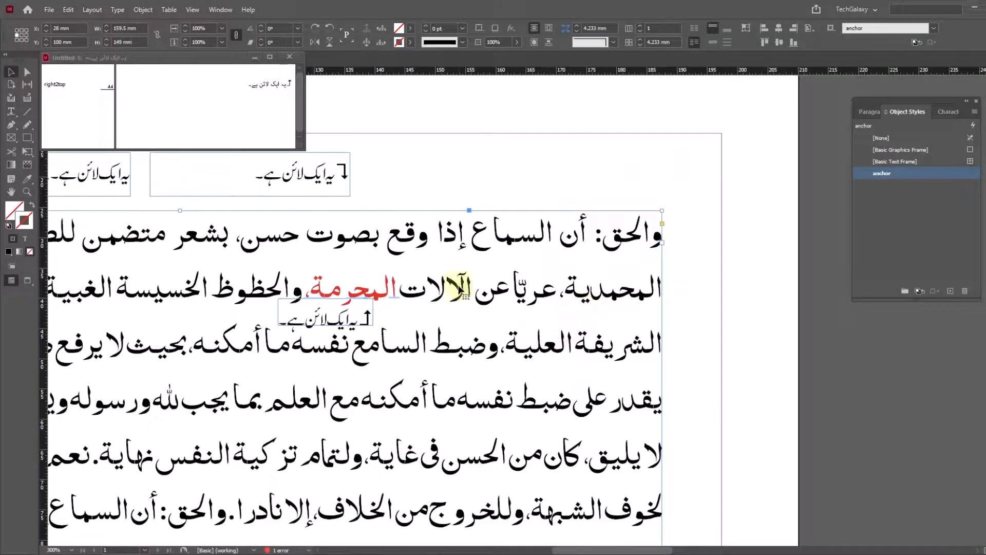
left_click(10, 111)
left_click(290, 57)
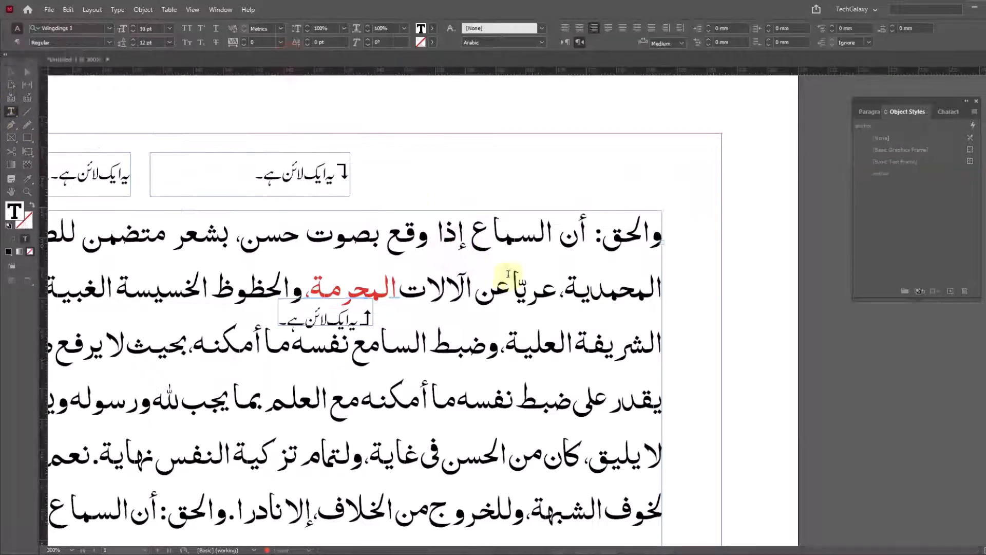
- Delete the note's anchor marker before المحرمة in the Arabic text's Story Editor, restore it, and close the editor
left_click(11, 72)
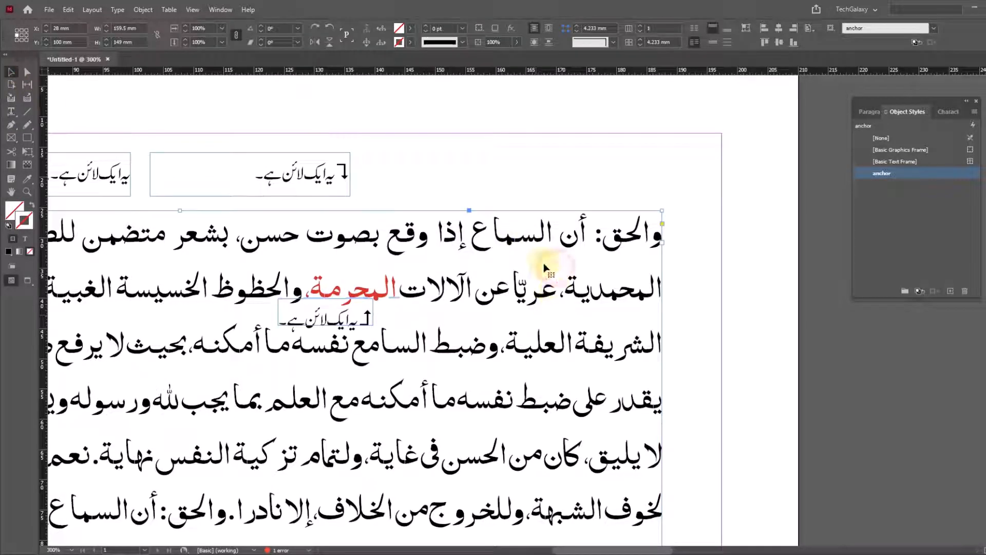
key("ctrl+y")
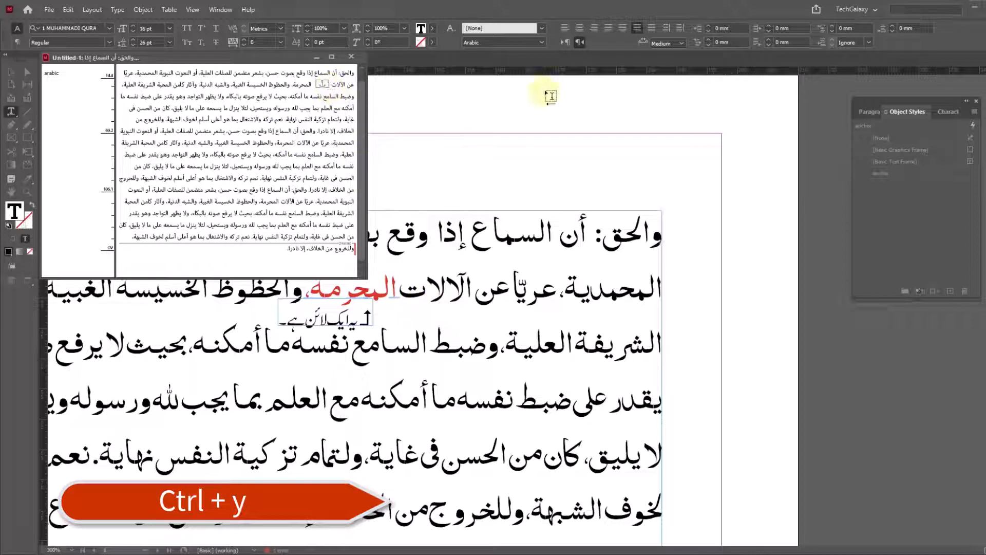
key("Down")
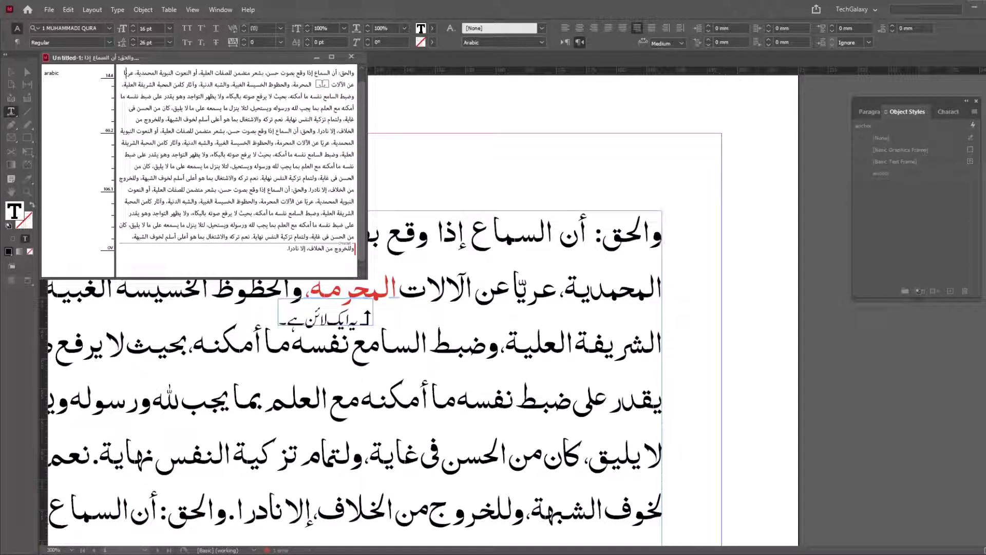
left_click(305, 82)
key("BackSpace")
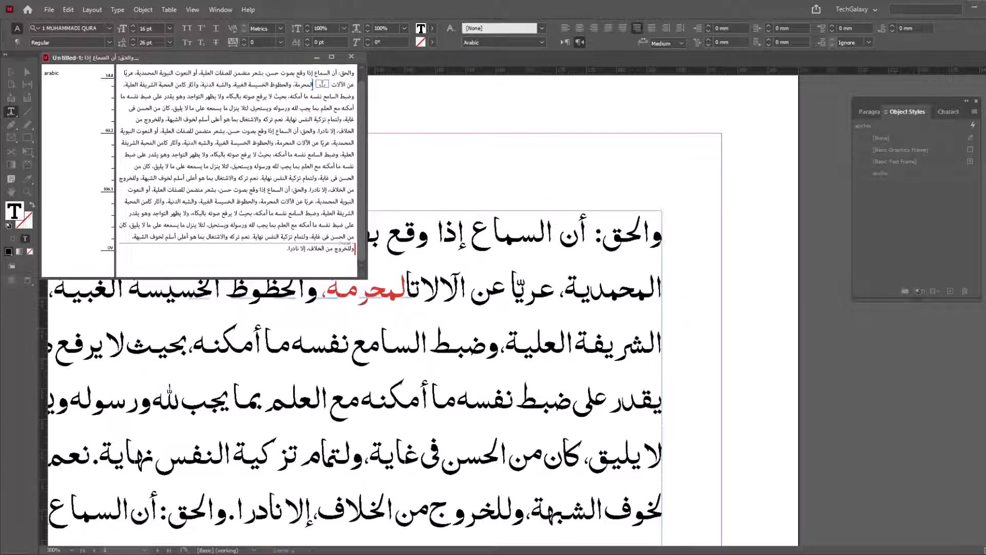
key("ctrl+z")
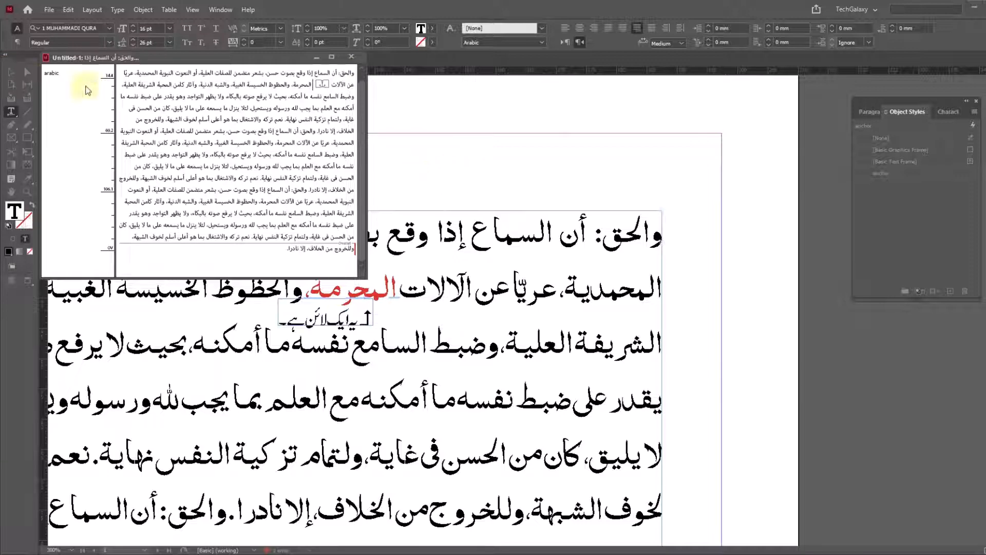
left_click(352, 57)
- Insert Arabic filler text before عريّا in the second line of the main text to test the note's position
left_click(11, 72)
left_click_drag(426, 279, 500, 230)
left_click(11, 112)
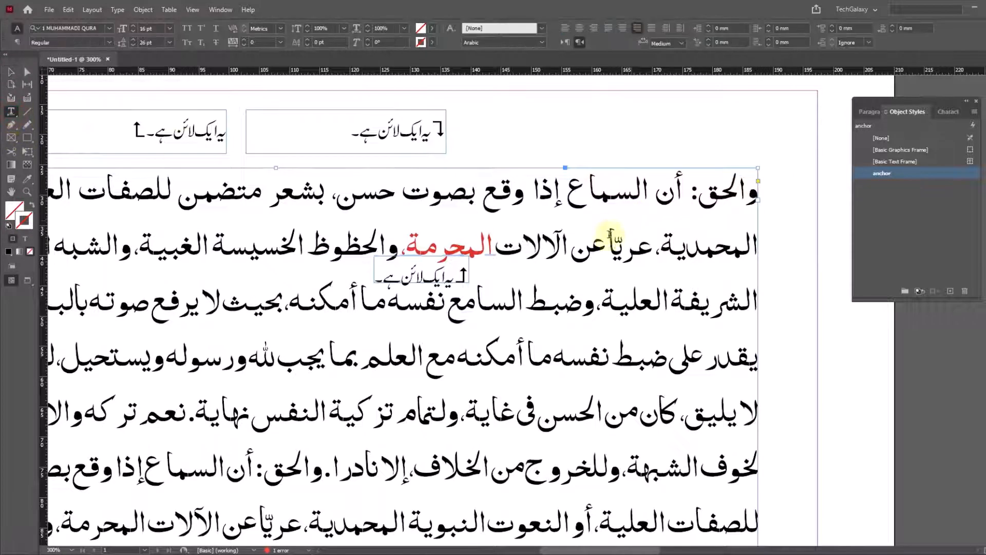
left_click(656, 252)
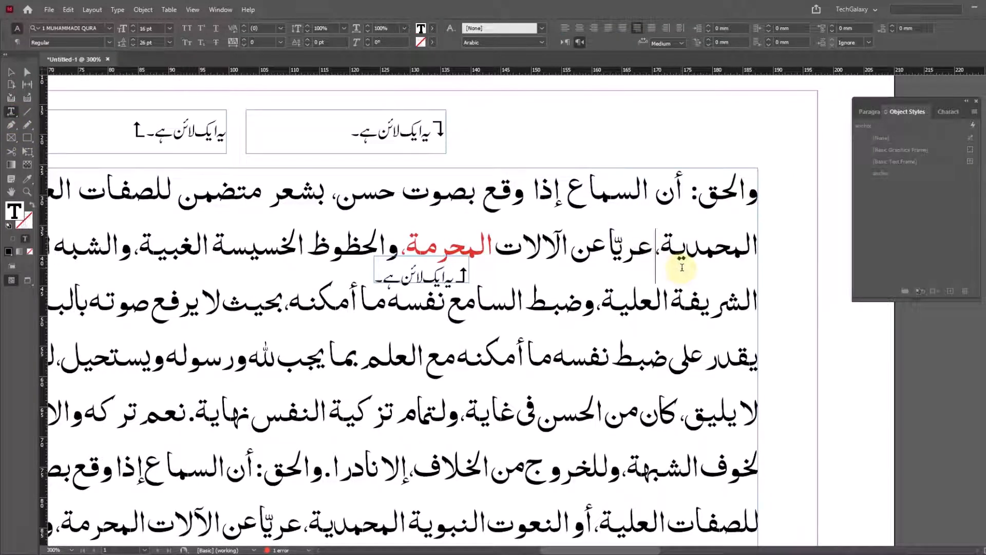
key("super+space")
key("super+space")
key("super+space")
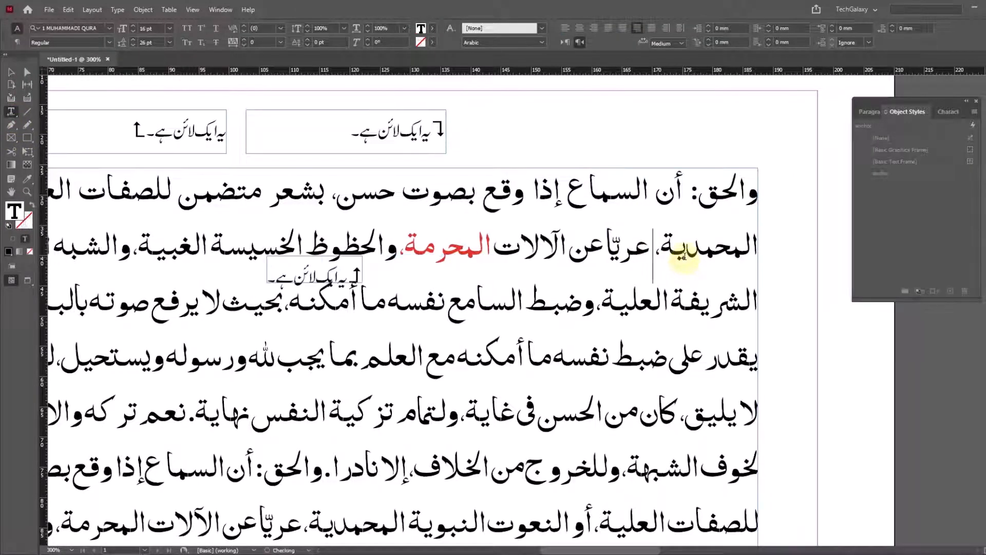
type("قفيققفي")
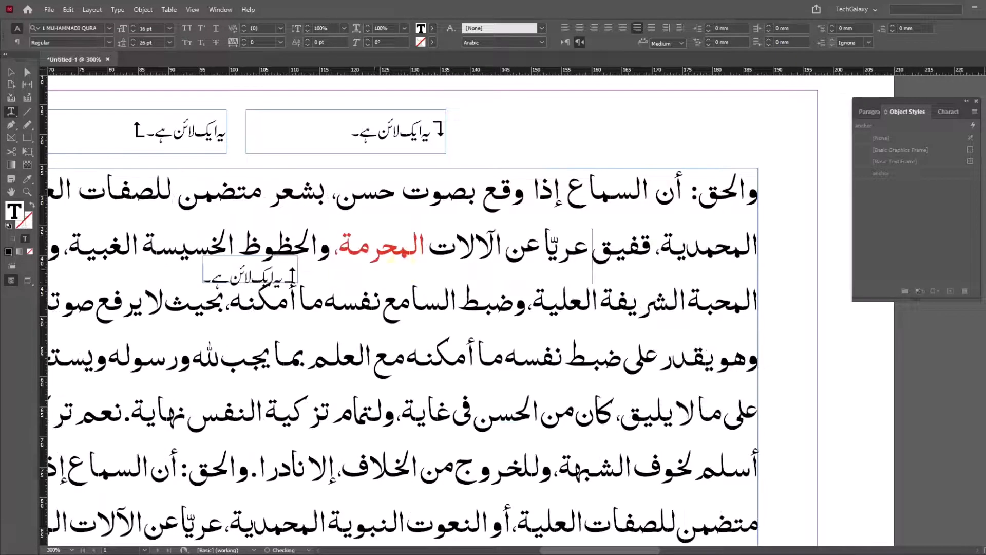
- Clear the note frame's object style overrides and reposition it directly beneath the red word المحرمة
left_click(14, 76)
left_click(265, 275)
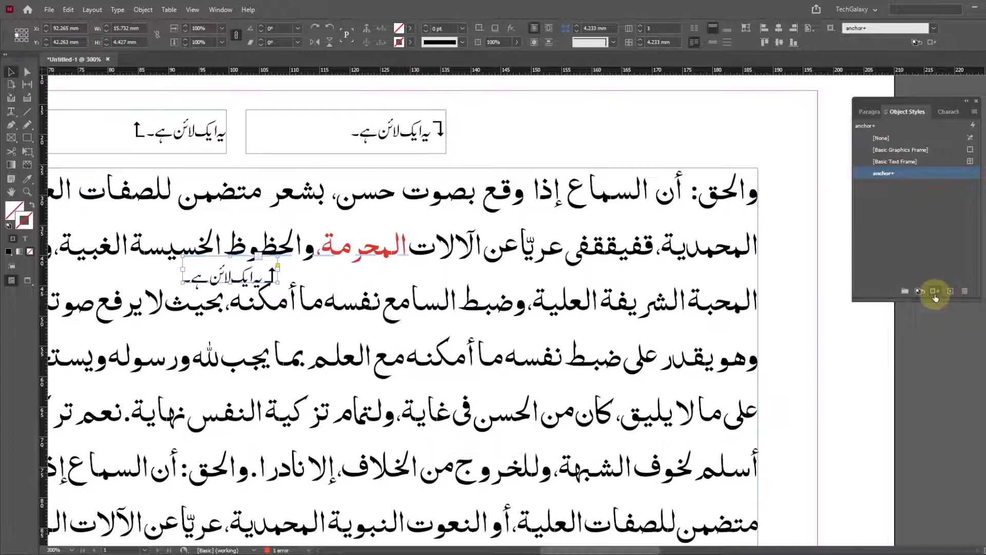
left_click(934, 293)
left_click_drag(469, 262, 354, 273)
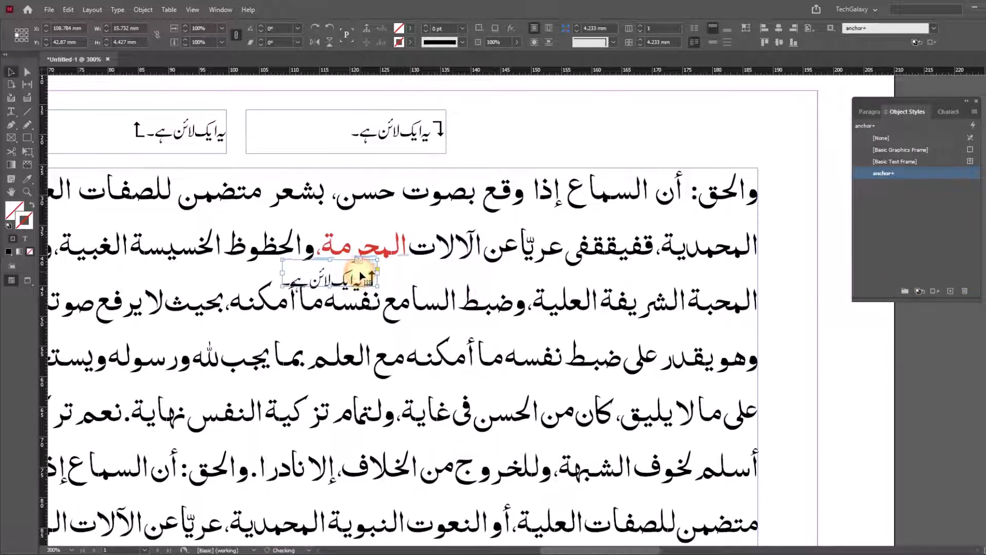
- Insert more filler words, repeating قفيب, before عريّا to check whether the note follows المحرمة along the line
key("t")
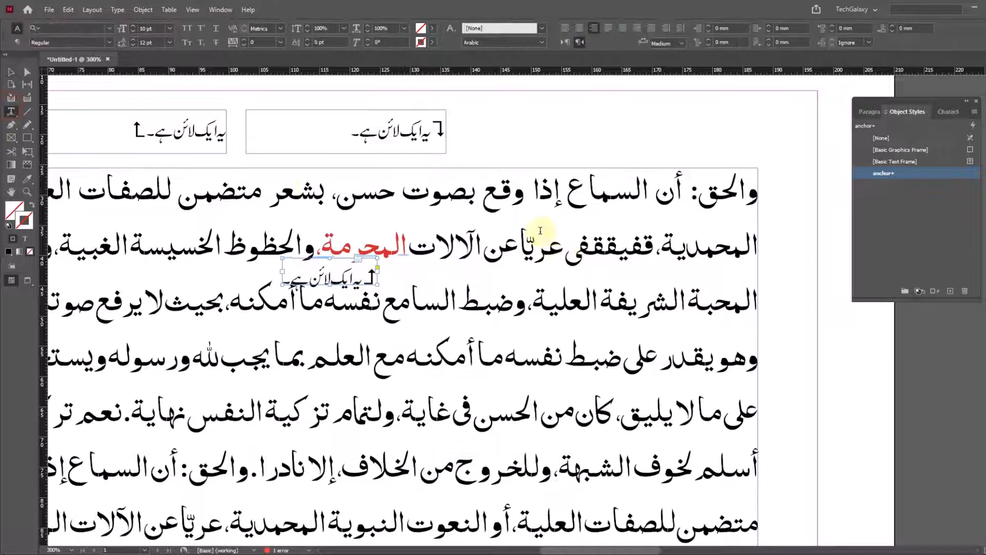
left_click(565, 257)
type("قفيبقفيب قفى")
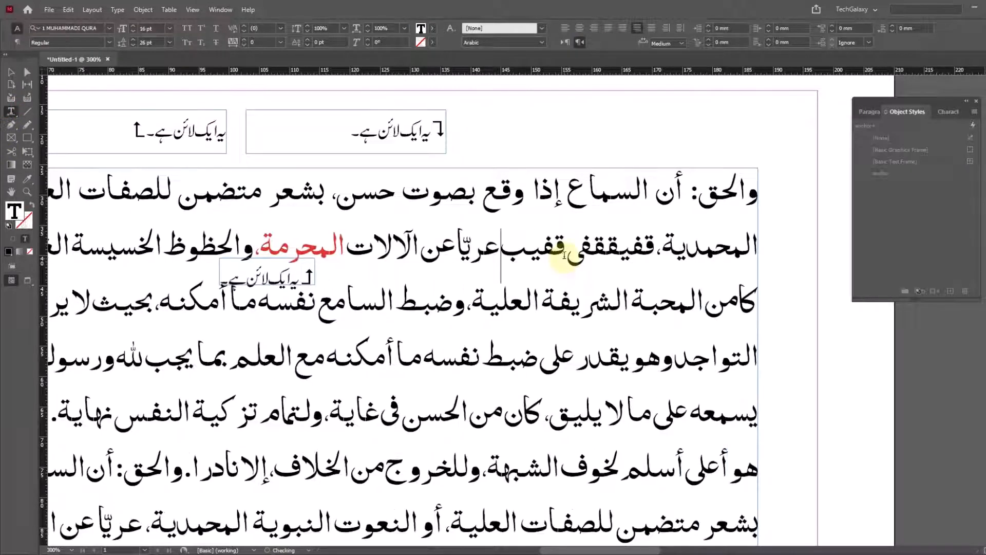
type("ب قفيب قفيب ق")
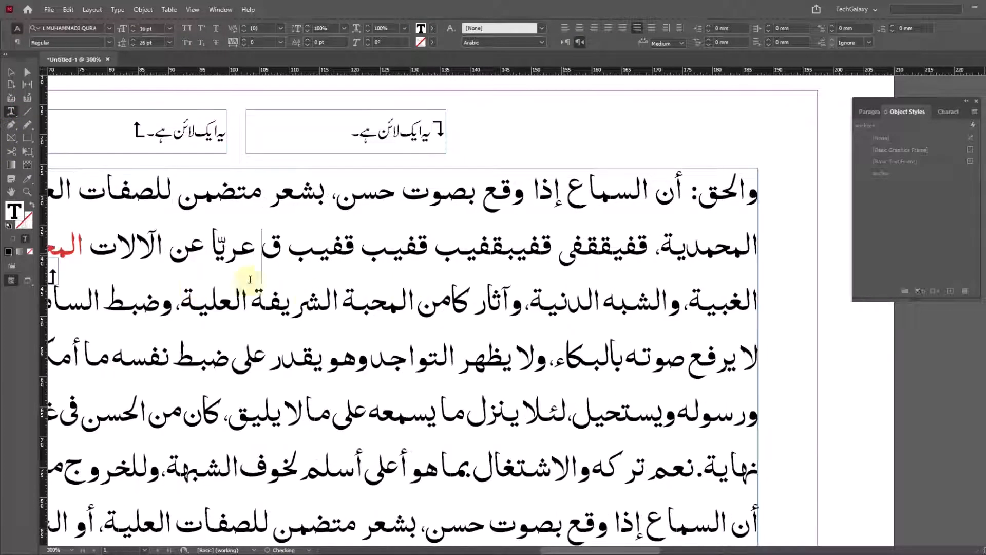
left_click_drag(598, 550, 562, 550)
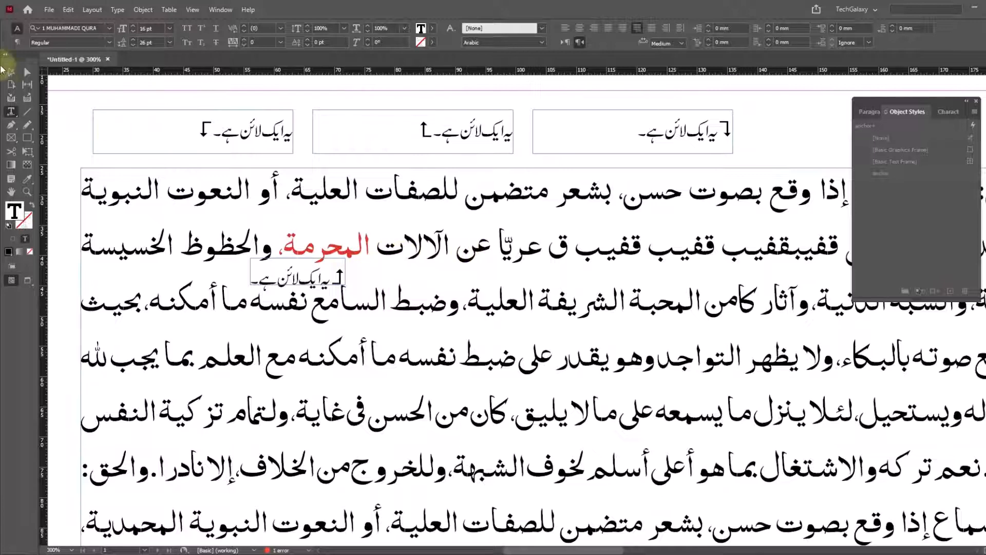
- Delete the repeated filler words before عريّا in the second line and insert قفيققفى in their place
key("BackSpace")
key("BackSpace")
key("BackSpace")
key("BackSpace")
key("BackSpace")
key("BackSpace")
key("BackSpace")
key("BackSpace")
key("BackSpace")
key("BackSpace")
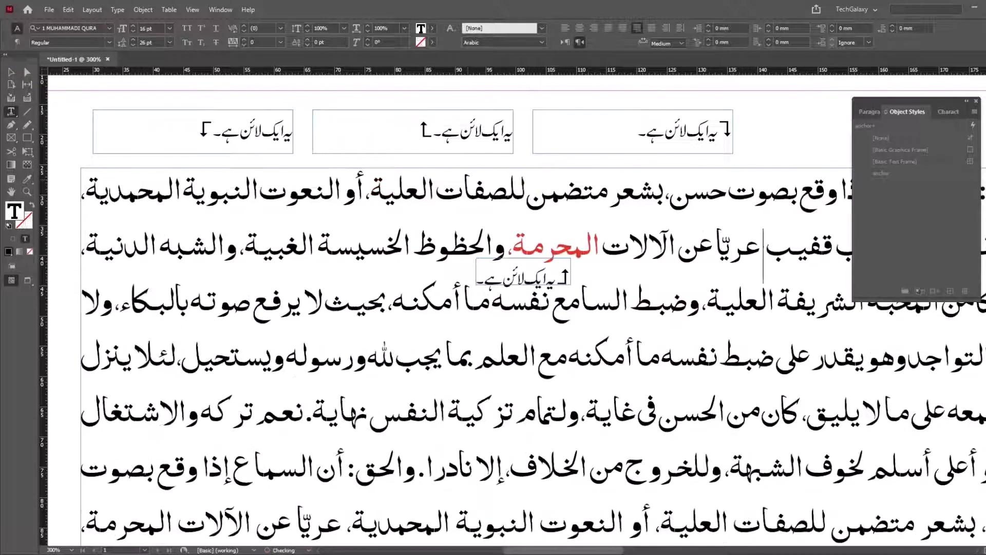
key("BackSpace")
key("BackSpace")
key("BackSpace")
key("BackSpace")
key("BackSpace")
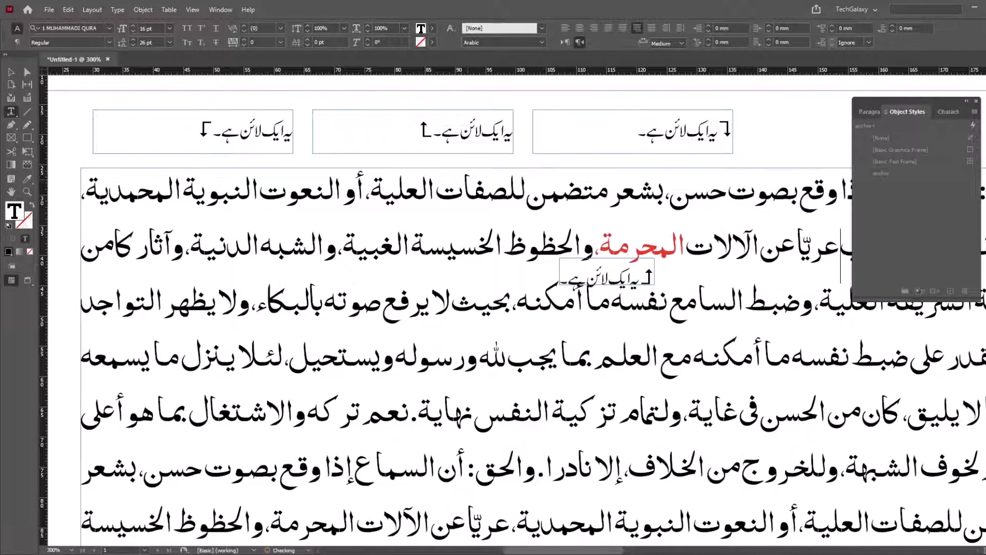
type("قفيققفى")
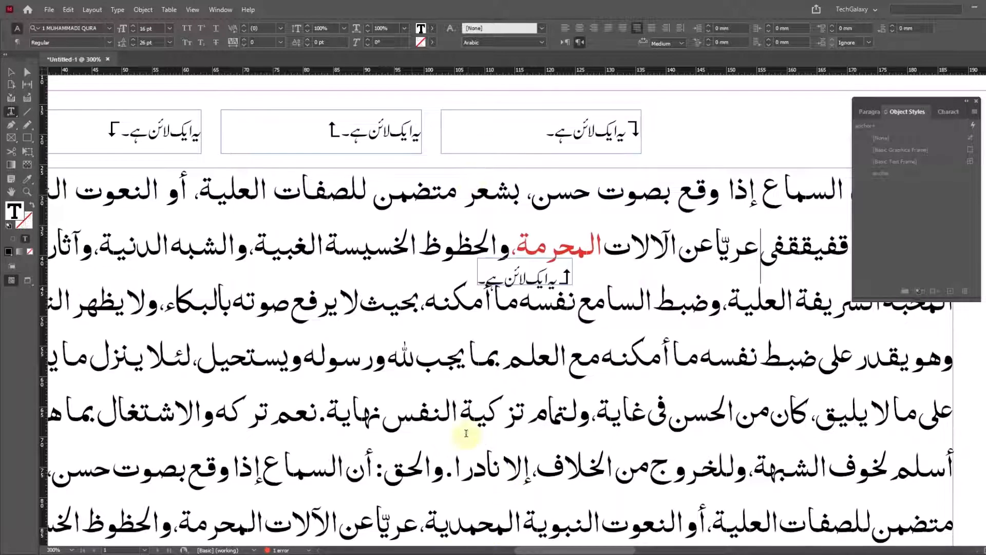
- Set the character color of the right2top paragraph style to the green swatch C=75 M=5 Y=100 K=0
left_click(11, 72)
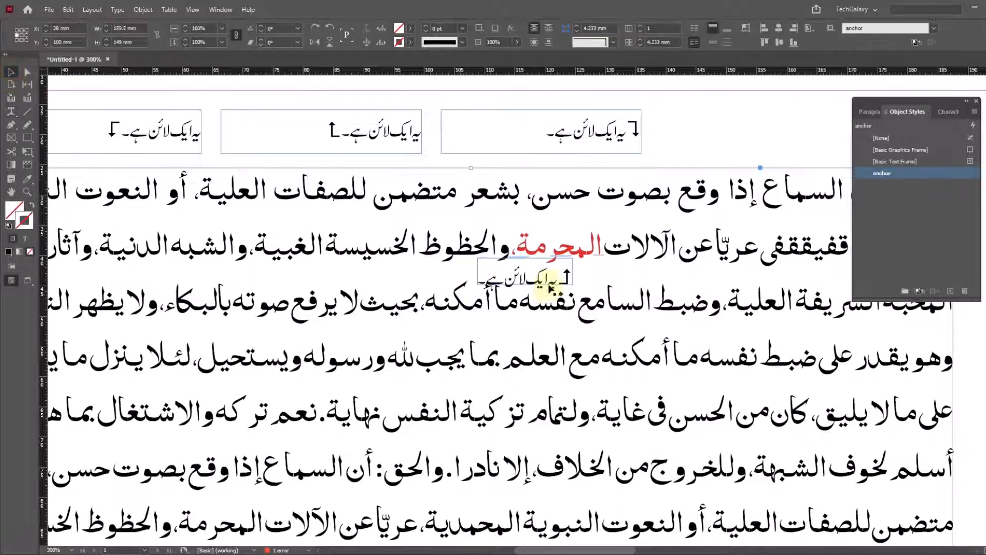
left_click(862, 110)
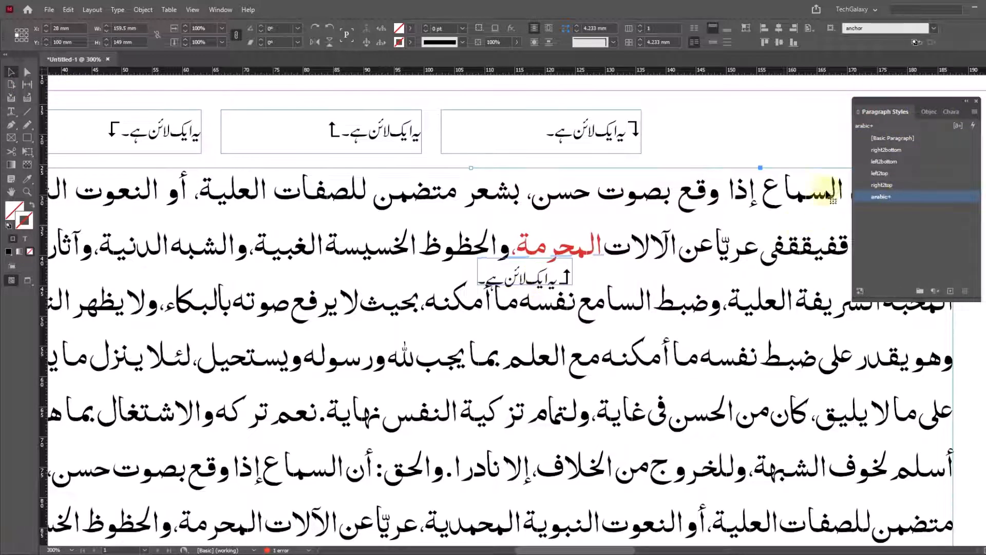
left_click(549, 260)
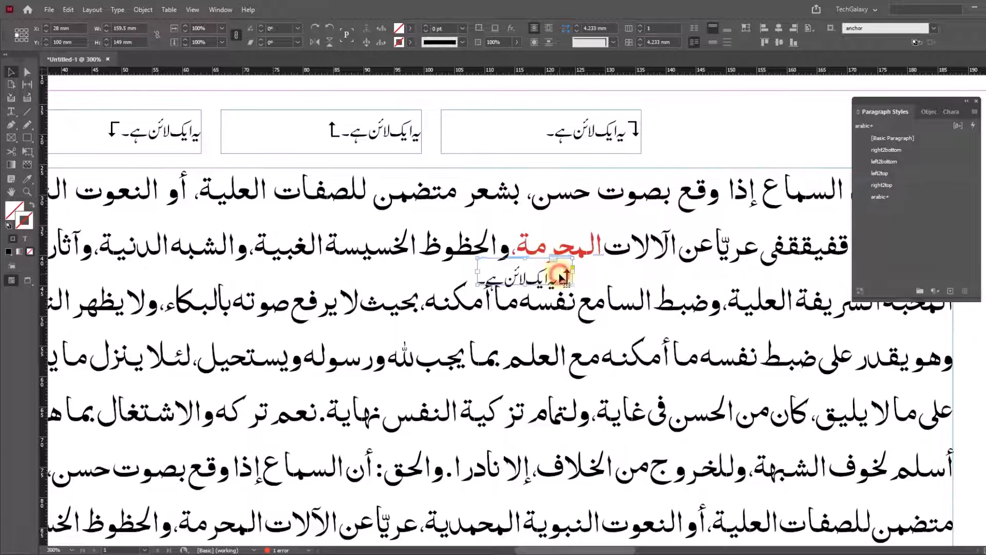
right_click(887, 186)
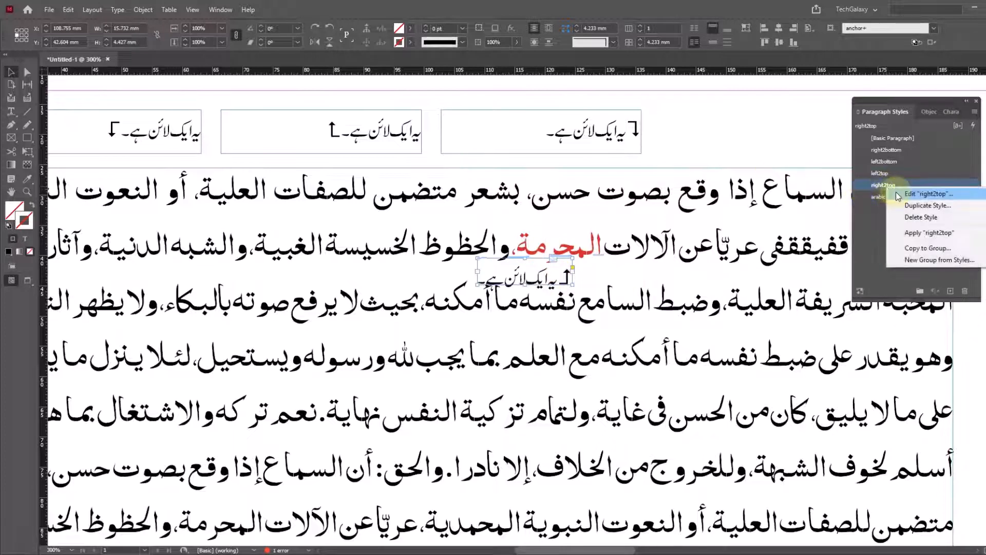
left_click(904, 195)
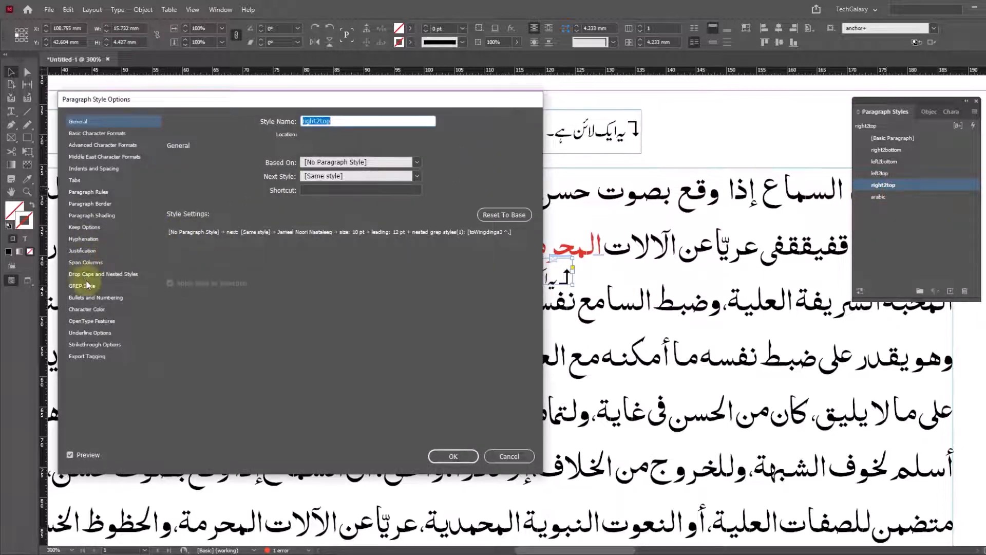
left_click(87, 309)
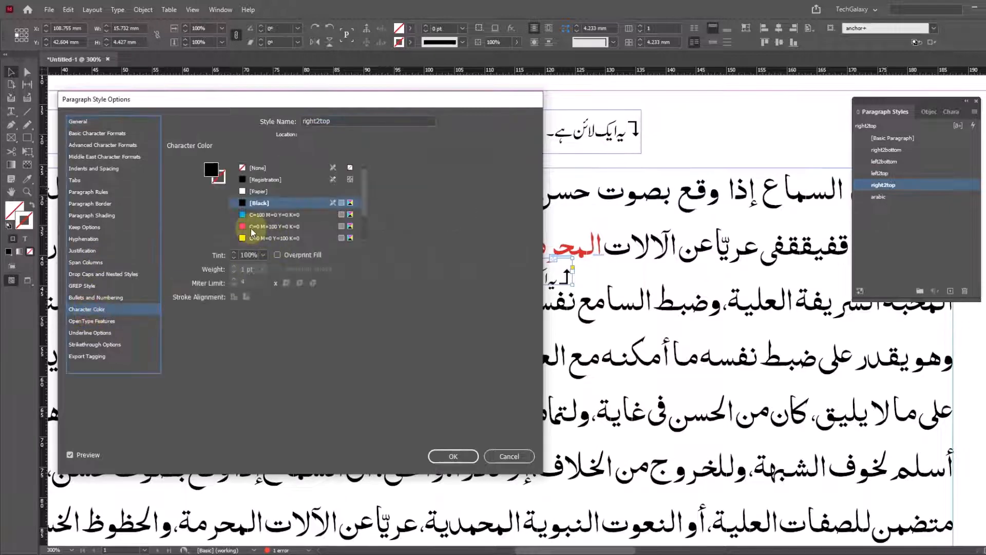
left_click(268, 226)
scroll(259, 212, "down", 1)
left_click(261, 226)
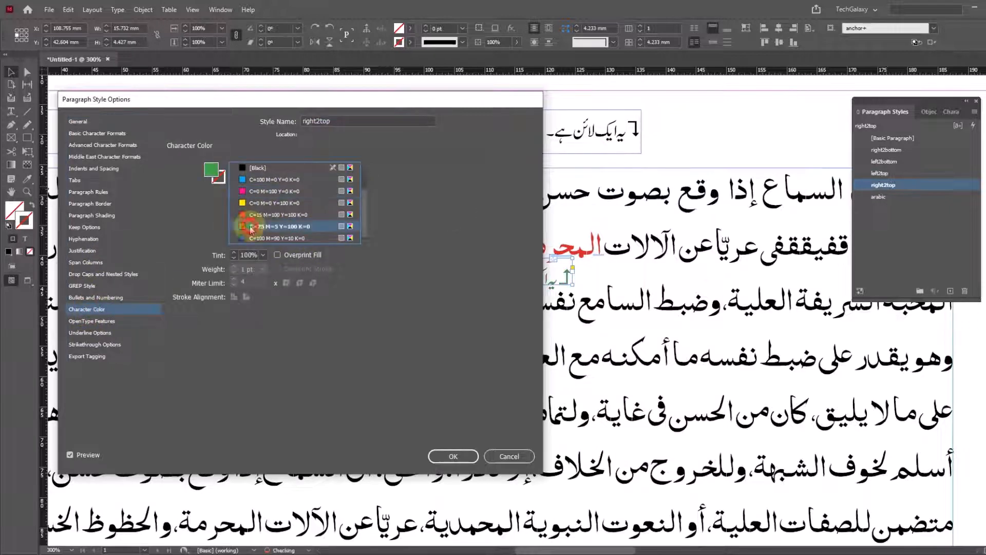
left_click(454, 456)
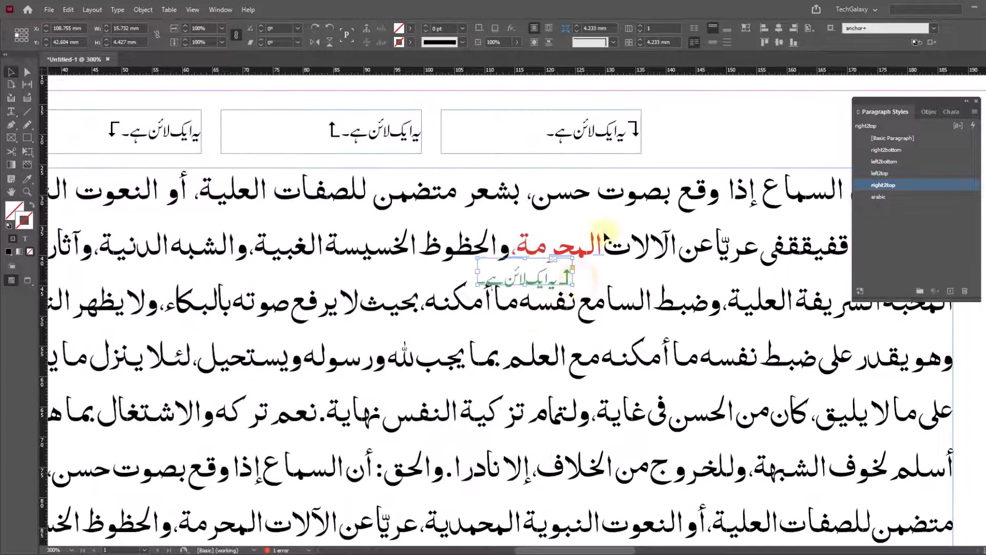
left_click(683, 141)
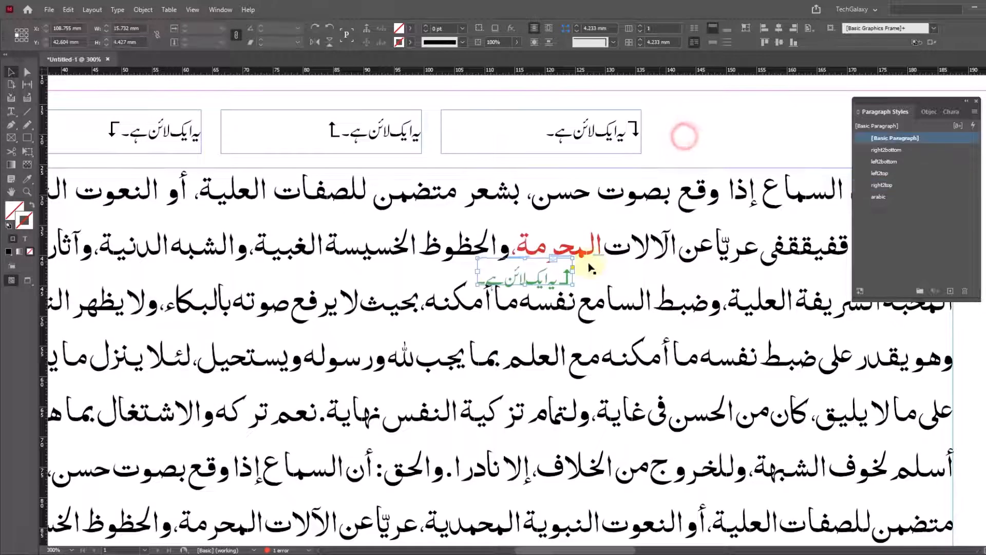
left_click(532, 283)
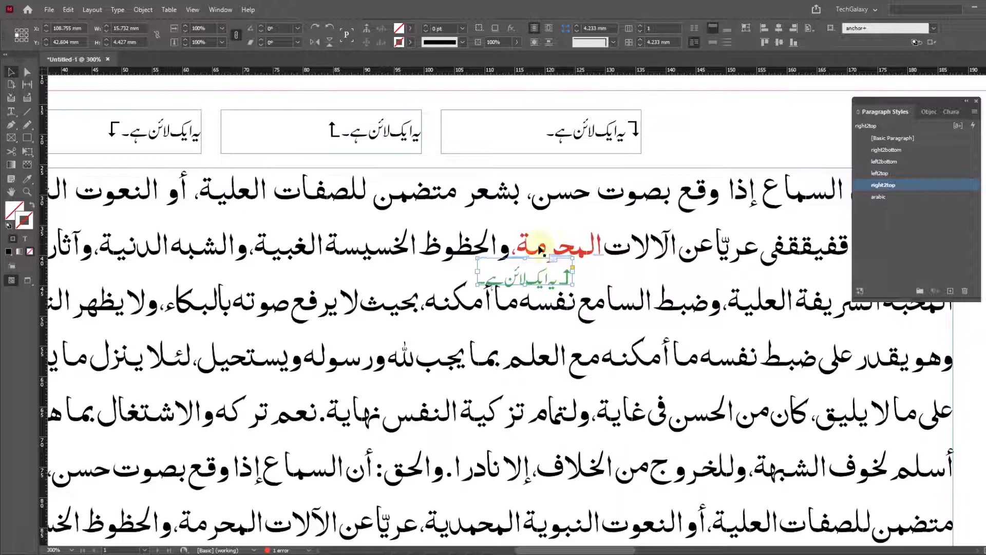
- Fit the right2bottom note's frame to its content, place it above the red word المحرمة, and anchor it at that word
left_click(598, 126)
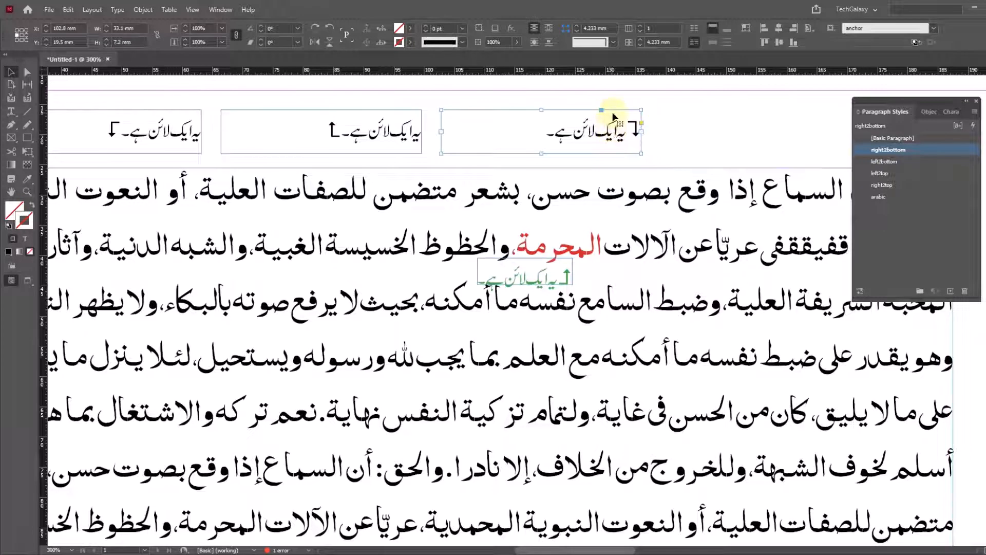
key("ctrl+alt+c")
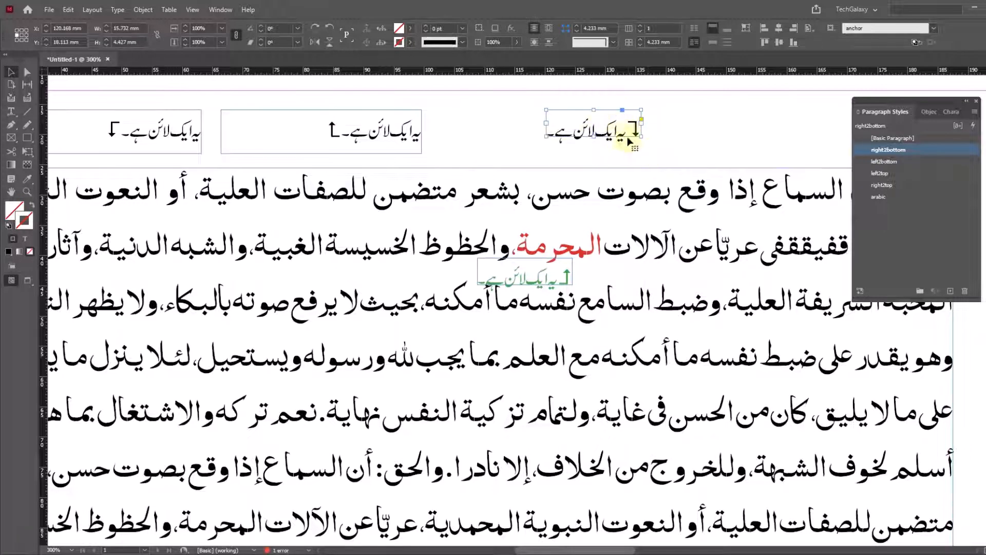
left_click_drag(614, 135, 531, 242)
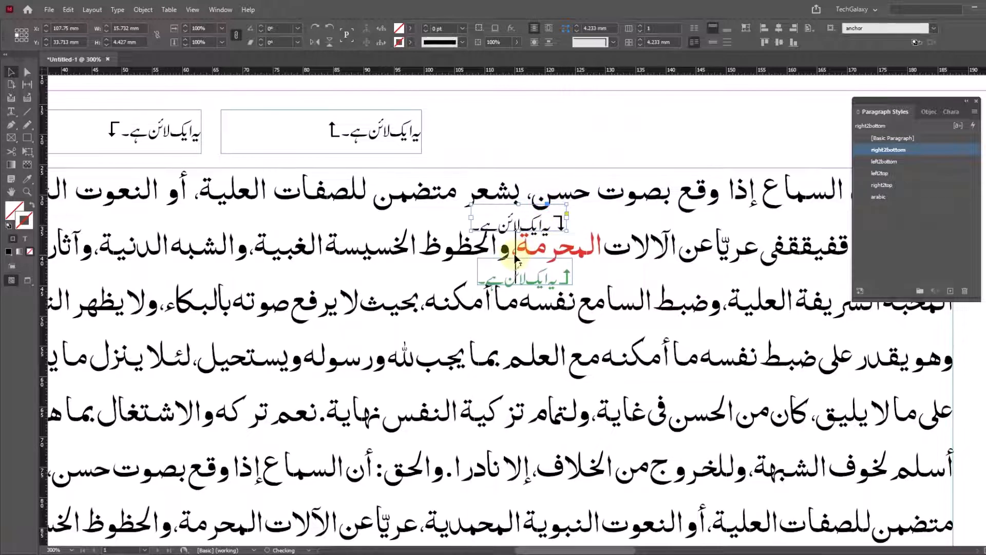
left_click_drag(516, 256, 515, 256)
left_click(584, 137)
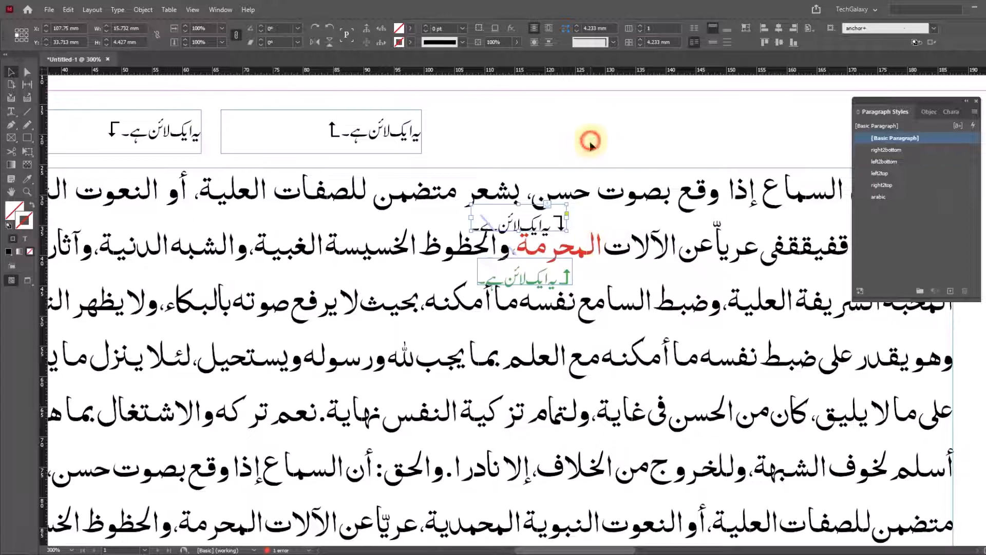
- Change the right2bottom paragraph style's character color to green C=75 M=5 Y=100 K=0
left_click(547, 222)
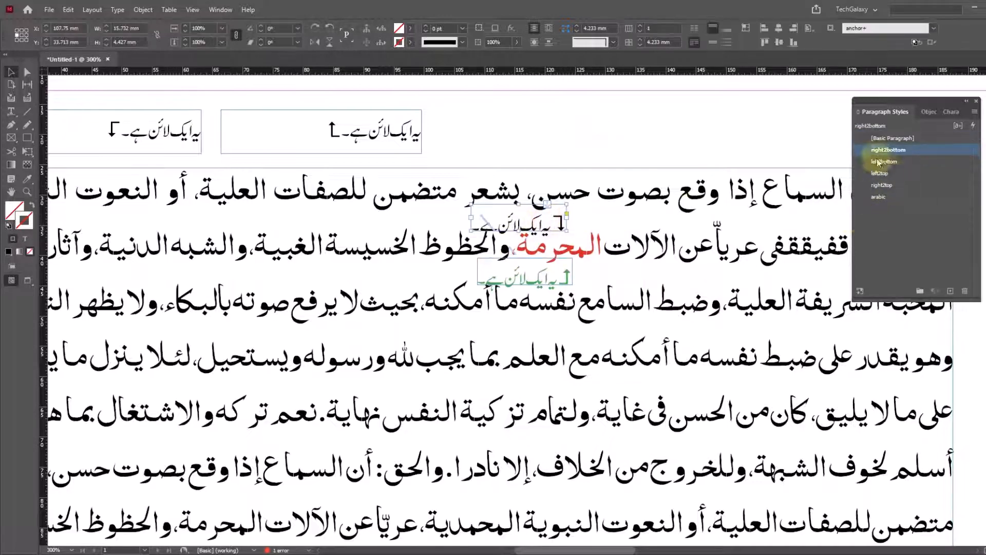
left_click(886, 149)
right_click(886, 149)
left_click(904, 189)
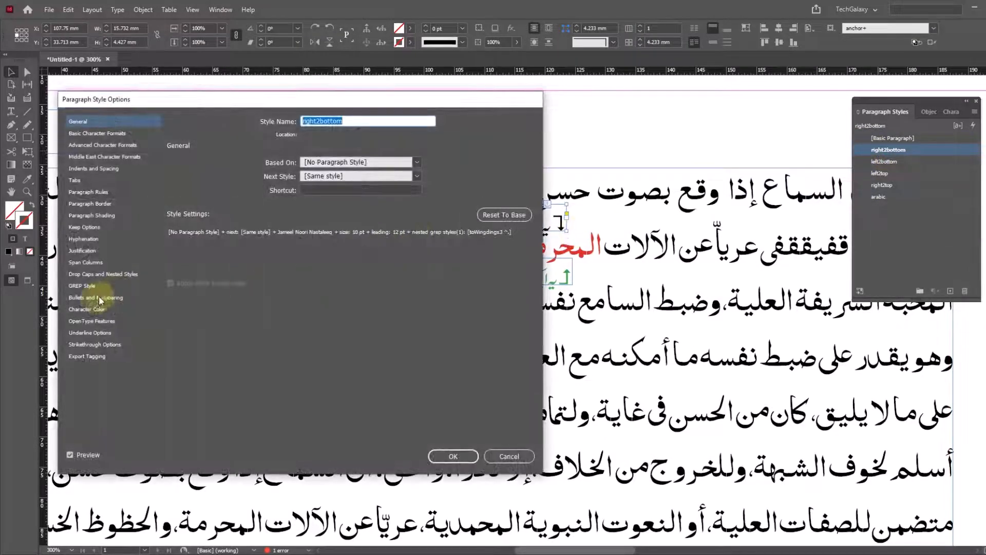
left_click(87, 309)
left_click(243, 227)
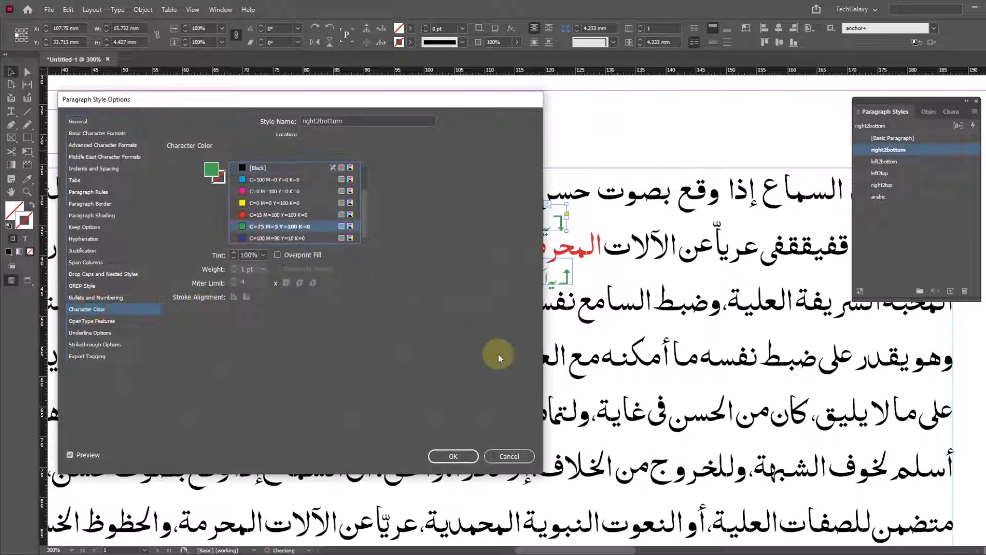
left_click(451, 457)
left_click(602, 141)
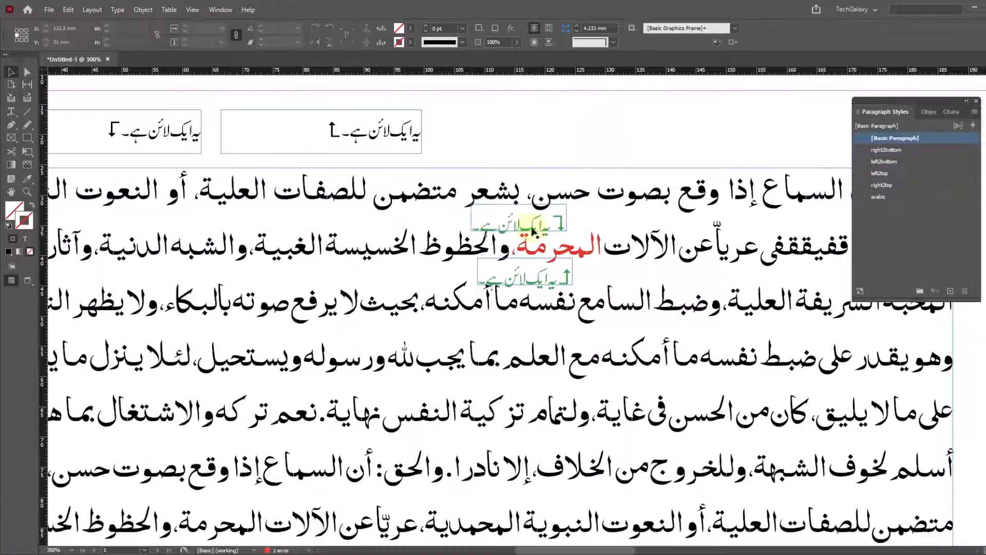
- Nudge the green note above المحرمة upward by 0.25 mm
left_click(548, 225)
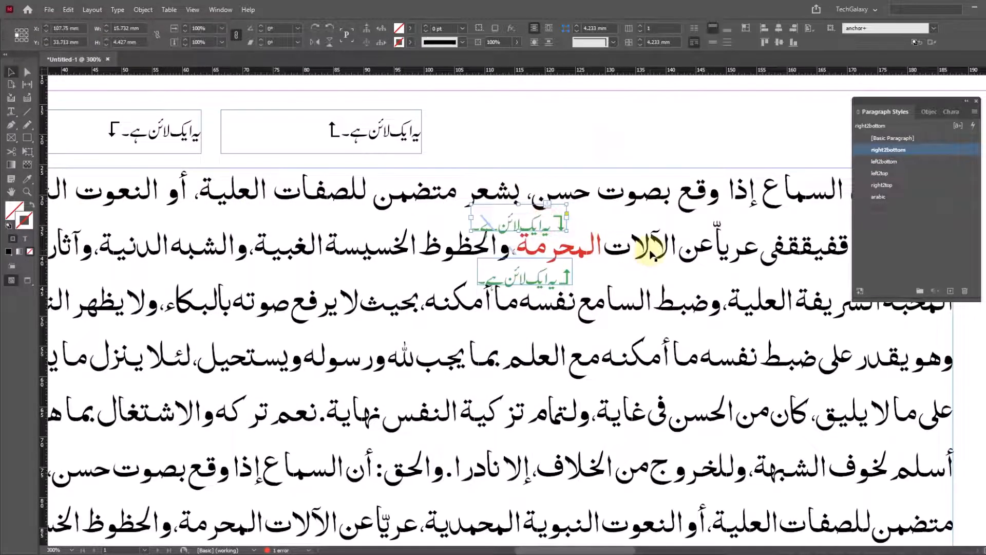
key("Up")
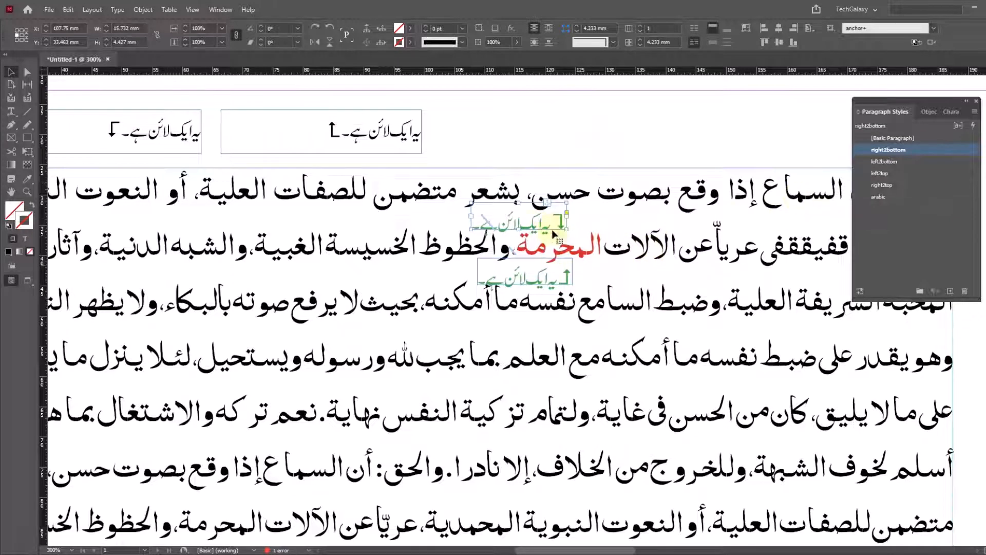
left_click(584, 132)
- Insert the filler text قفيبكمقغعفى قفى قغب قفى after عن in the second line to test both anchored notes
key("t")
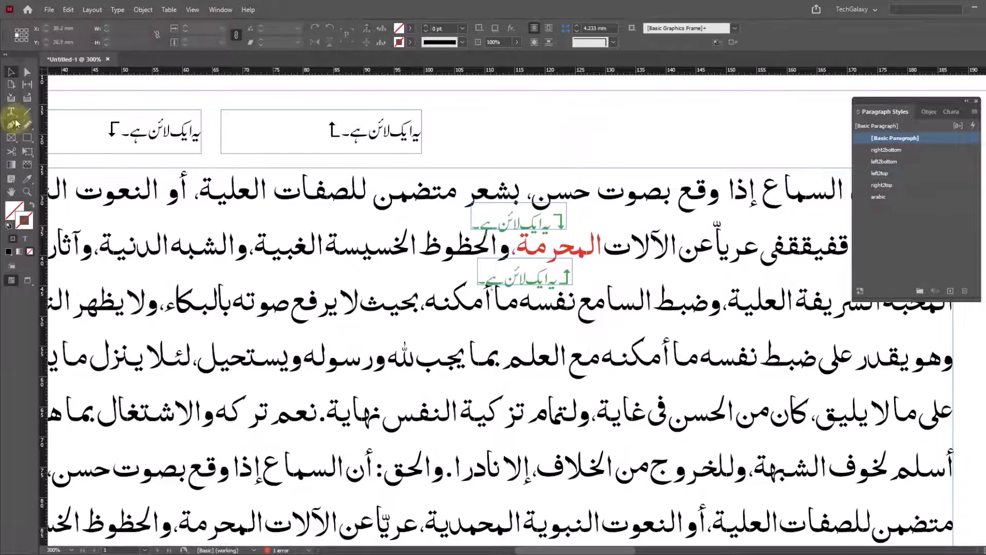
left_click(677, 252)
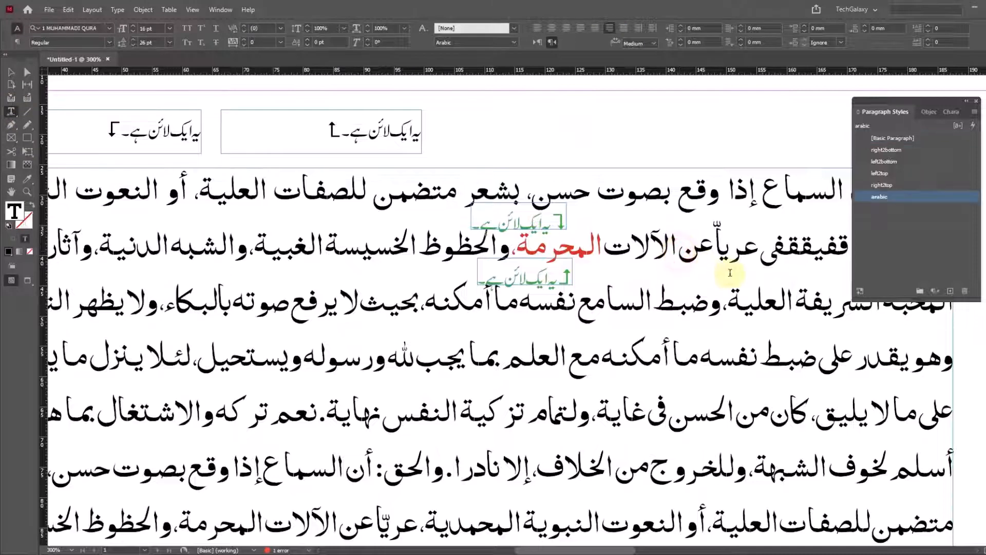
type("قفيبكمقغعفى قفى قغ")
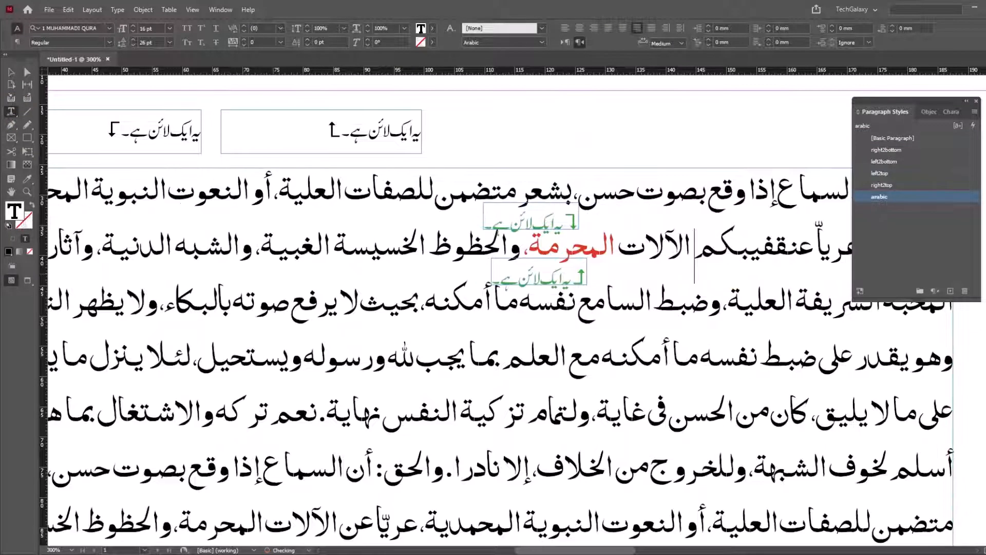
type("ب قفى")
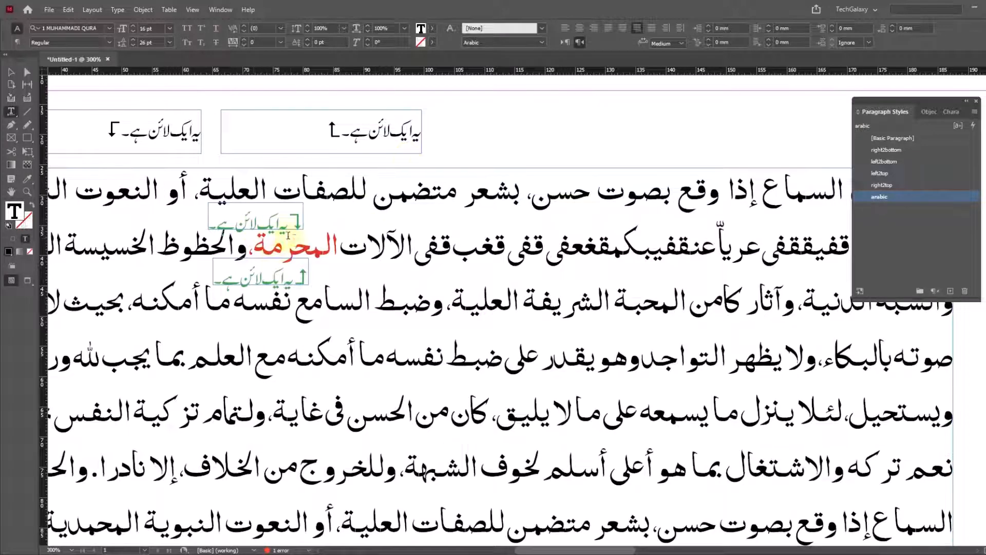
- Delete the trailing filler words before الآلات, keeping only قفيبكمقغعفى of the inserted text
key("BackSpace")
key("BackSpace")
key("BackSpace")
key("BackSpace")
key("BackSpace")
key("BackSpace")
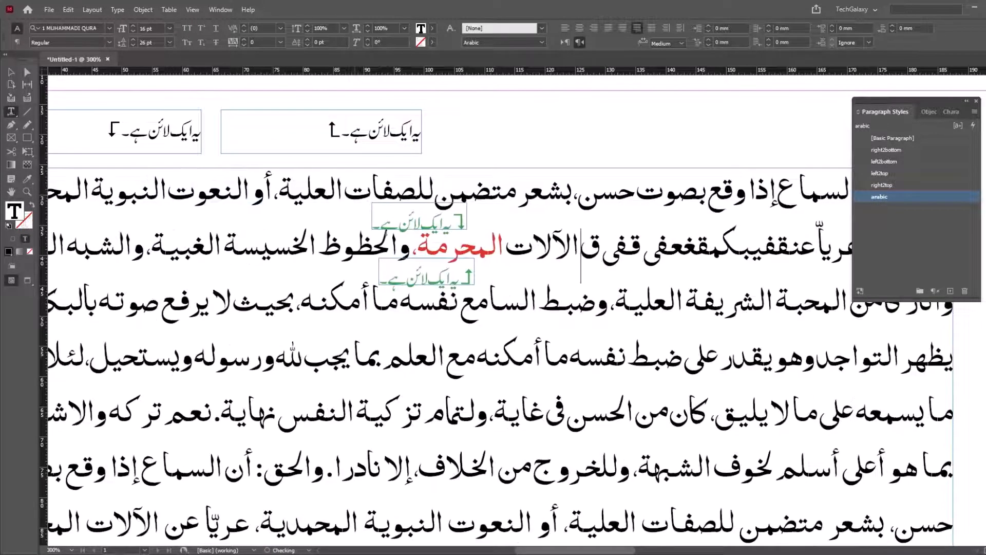
key("BackSpace")
key("BackSpace")
key("BackSpace")
key("BackSpace")
key("BackSpace")
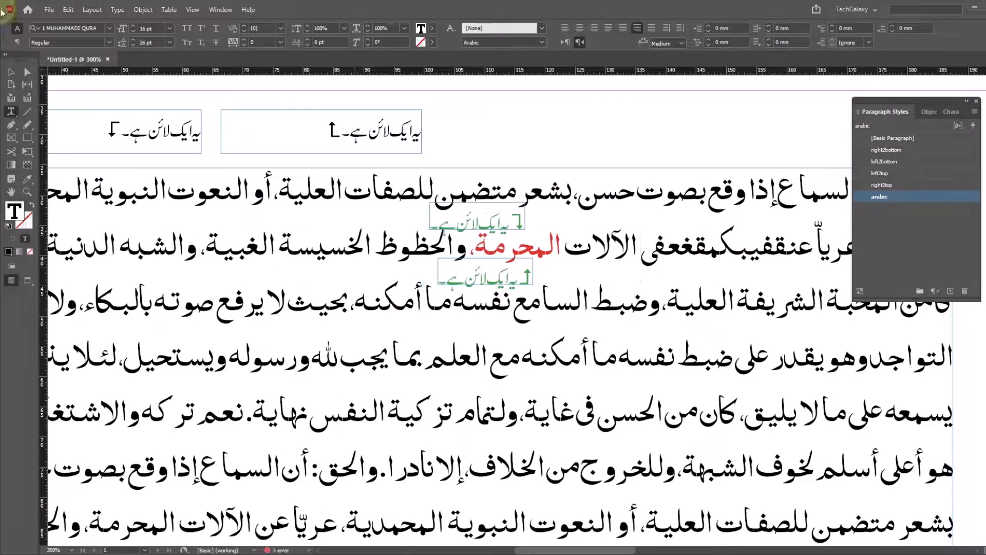
- Try placing a pasted copy of the green right2bottom note at the left end of the second text line
left_click(11, 72)
scroll(427, 219, "down", 1)
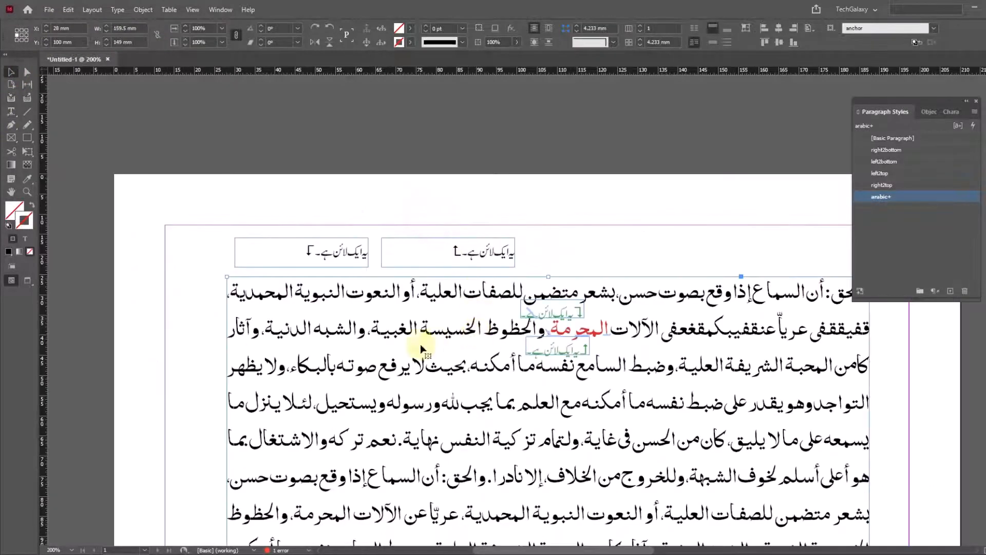
scroll(422, 350, "down", 3)
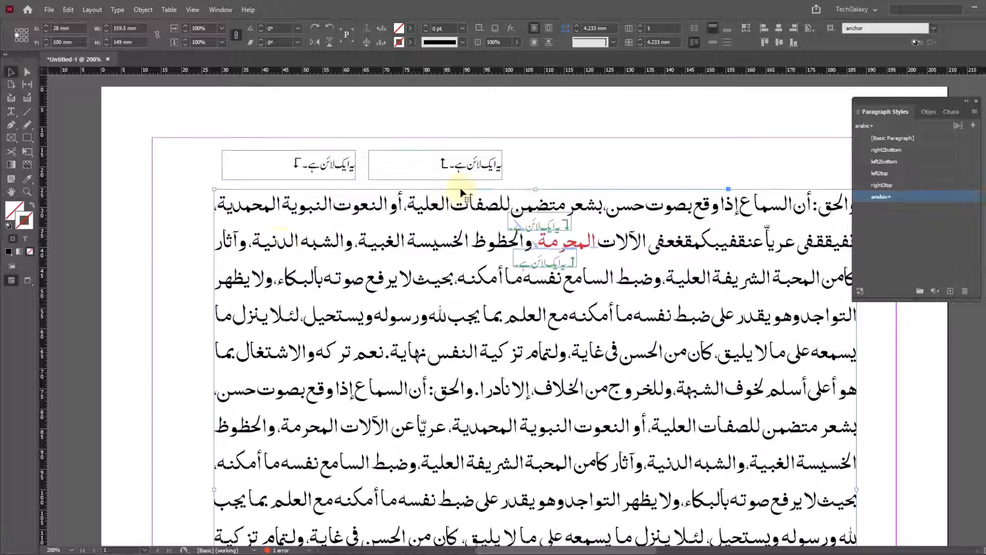
left_click(563, 225)
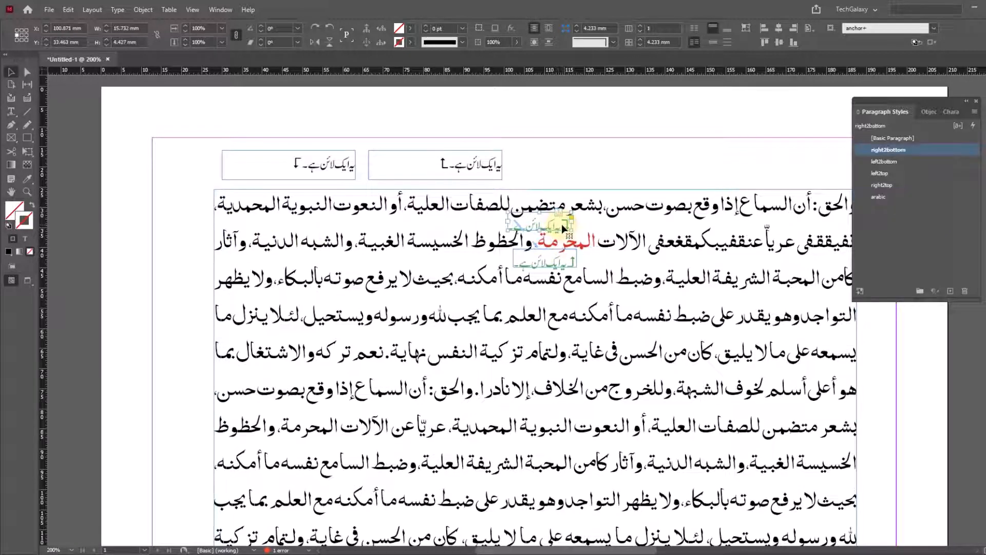
left_click(601, 159)
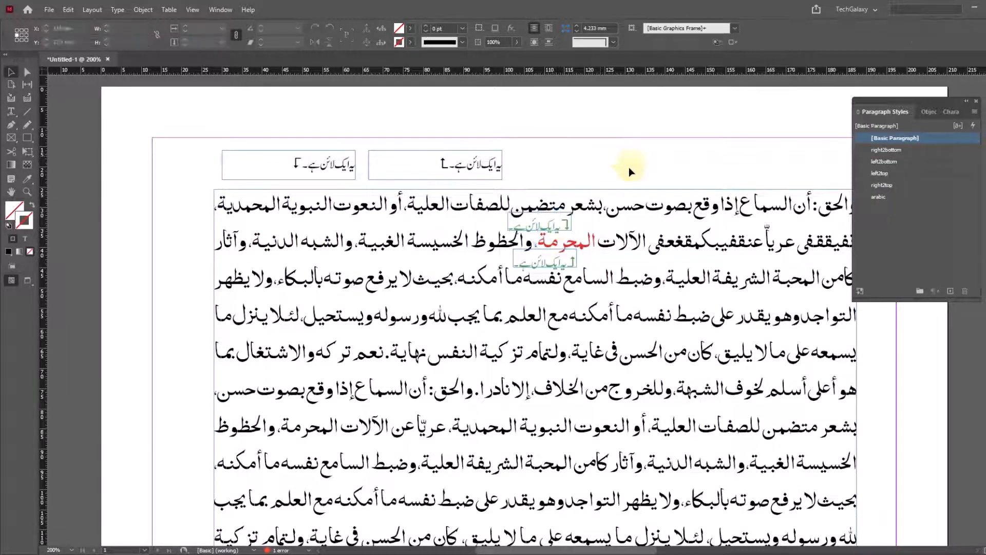
key("ctrl+v")
left_click_drag(536, 305, 211, 214)
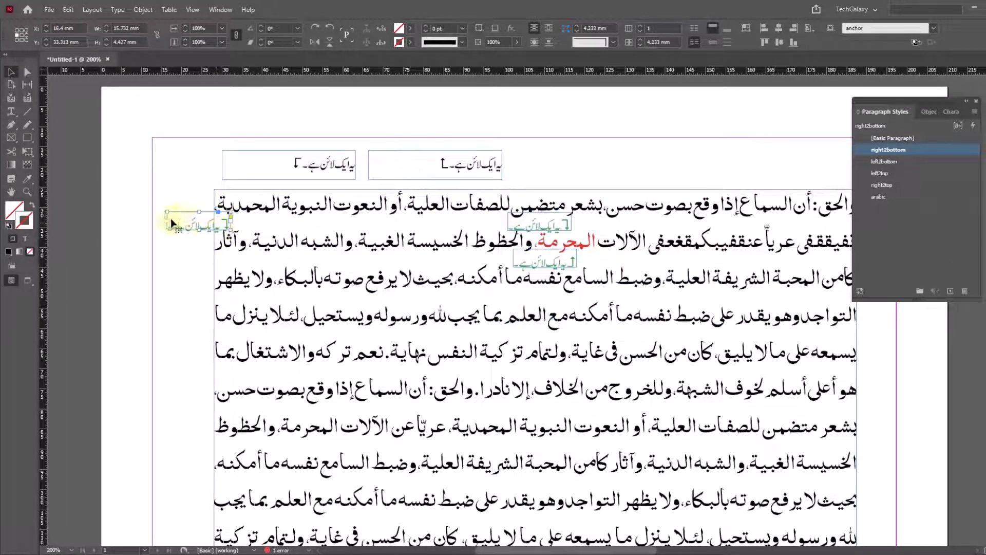
key("Delete")
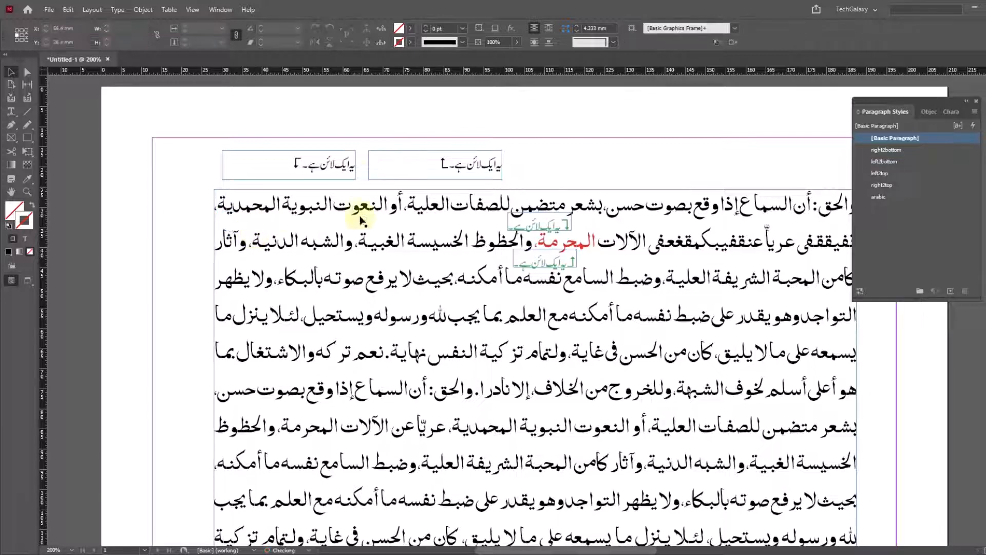
- Lower the down arrow in the green note above المحرمة with a baseline shift of -3 pt
left_click(323, 165)
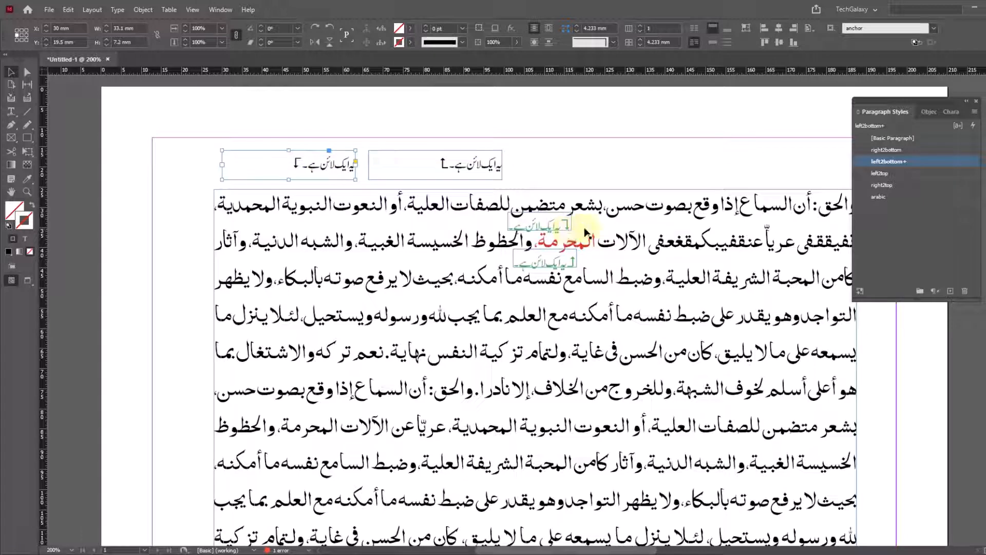
scroll(568, 237, "up", 5)
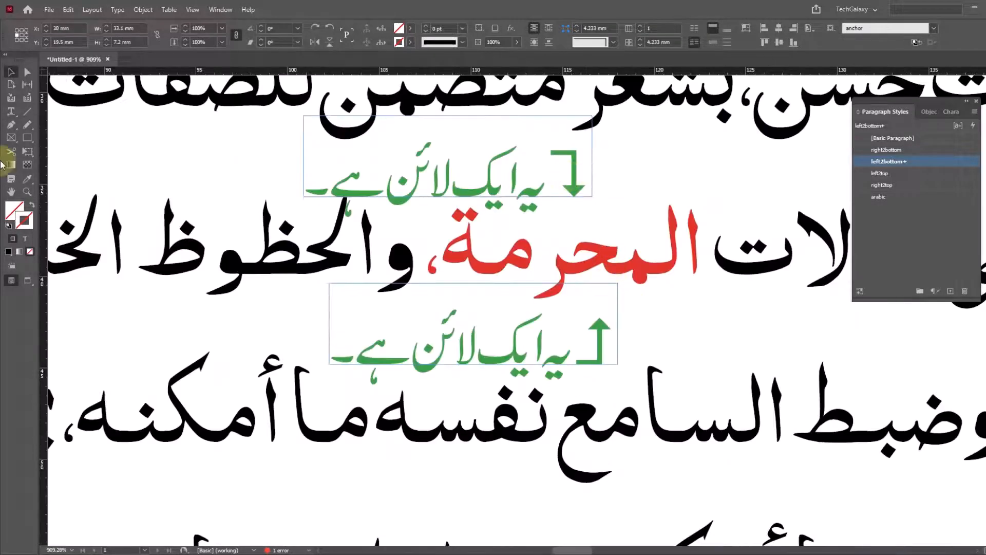
left_click(10, 111)
left_click_drag(548, 173, 600, 190)
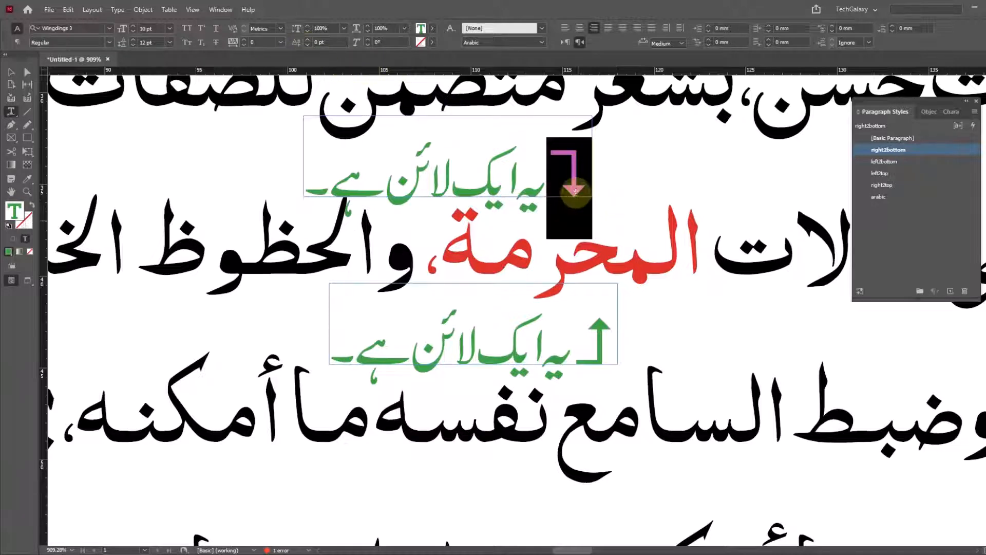
left_click(308, 48)
left_click(307, 47)
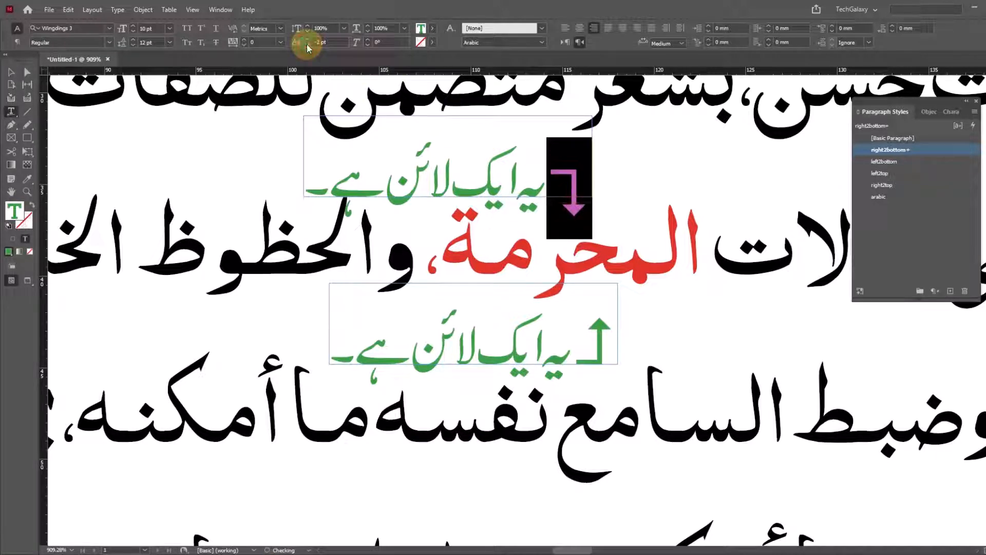
left_click(308, 47)
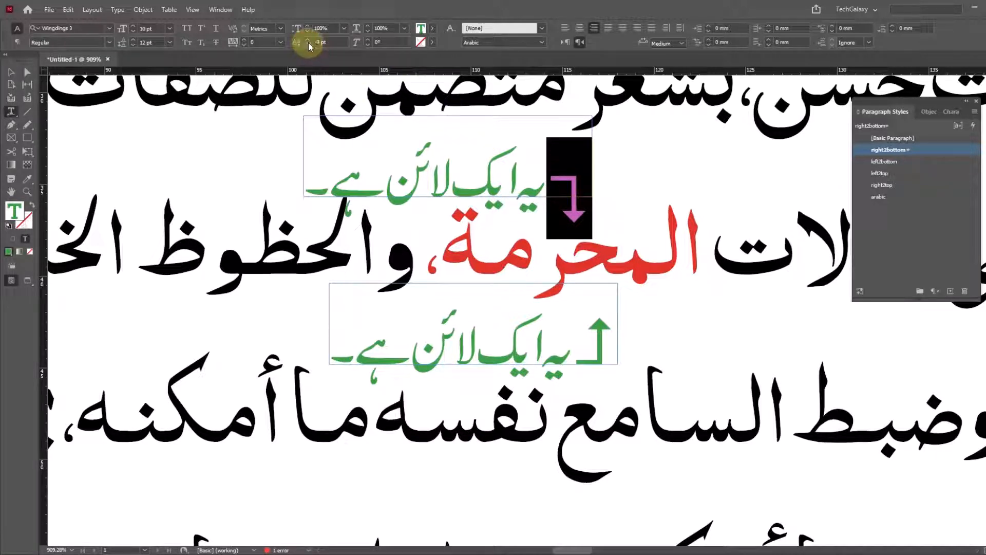
left_click(308, 40)
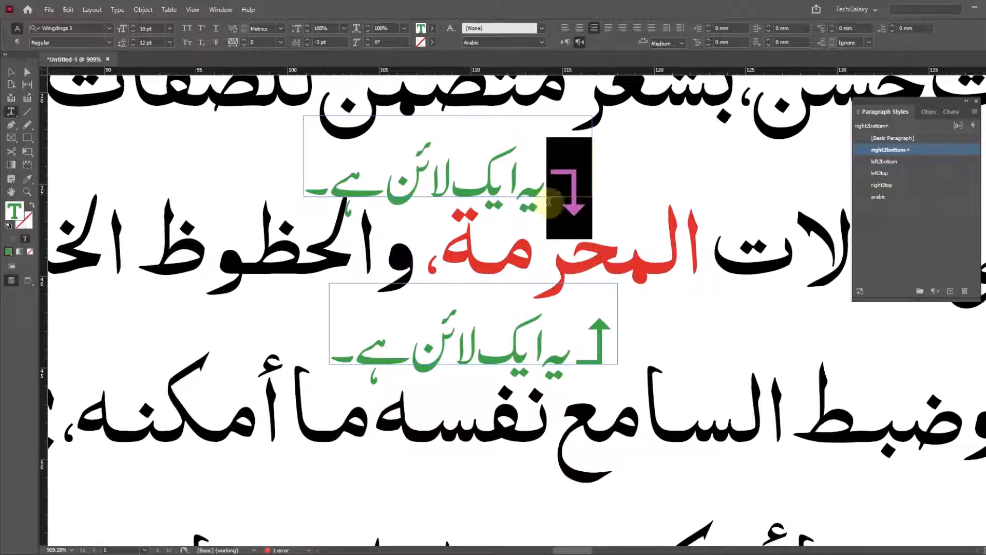
left_click(11, 72)
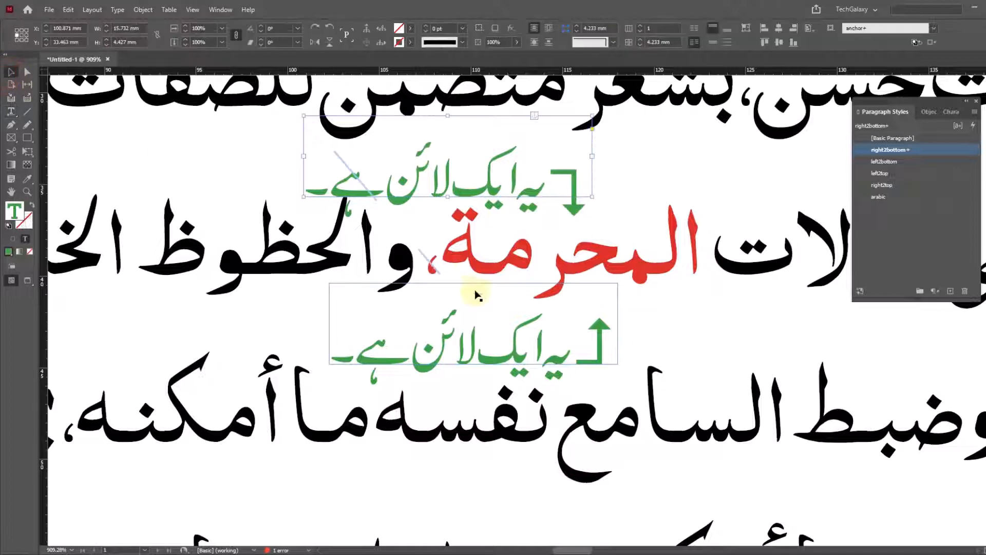
- Colour the word وآثار at the end of the second text line red with the C=15 M=100 Y=100 K=0 swatch
key("ctrl+minus")
key("ctrl+minus")
key("ctrl+minus")
key("ctrl+minus")
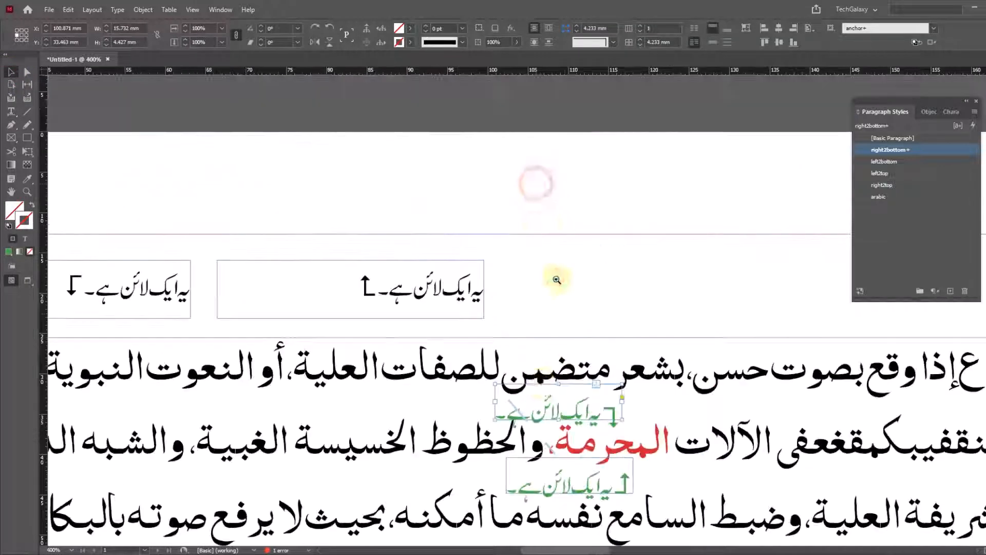
key("ctrl+minus")
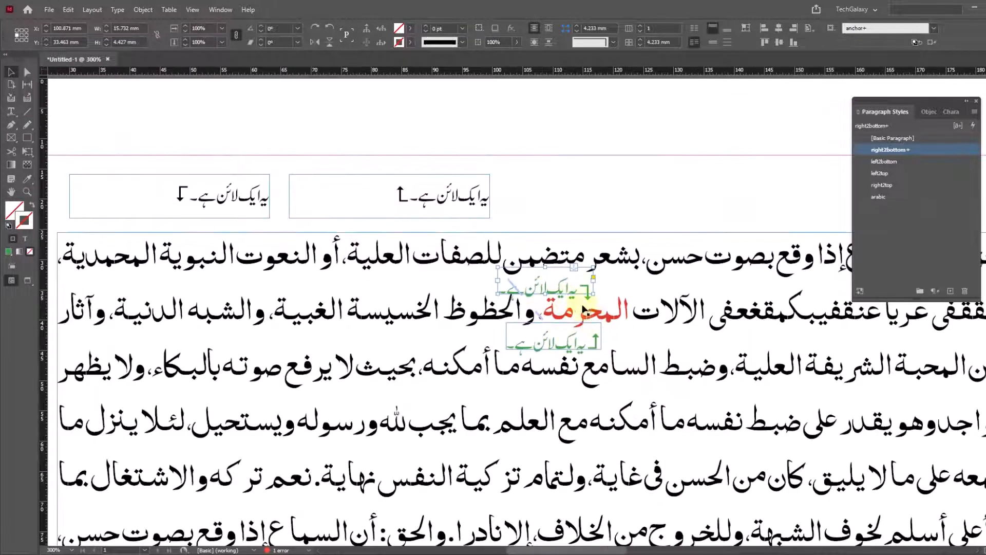
left_click(592, 198)
key("ctrl+minus")
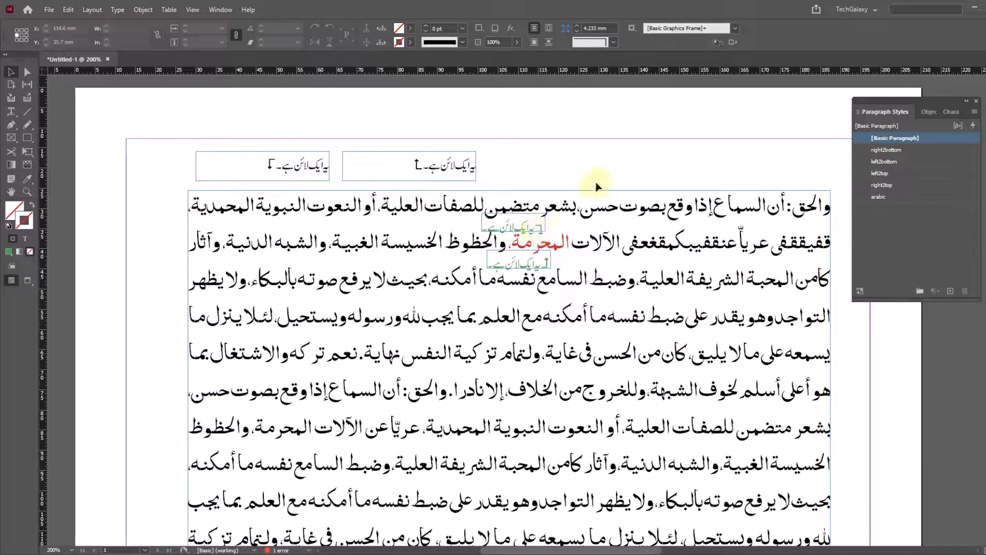
left_click_drag(612, 259, 656, 207)
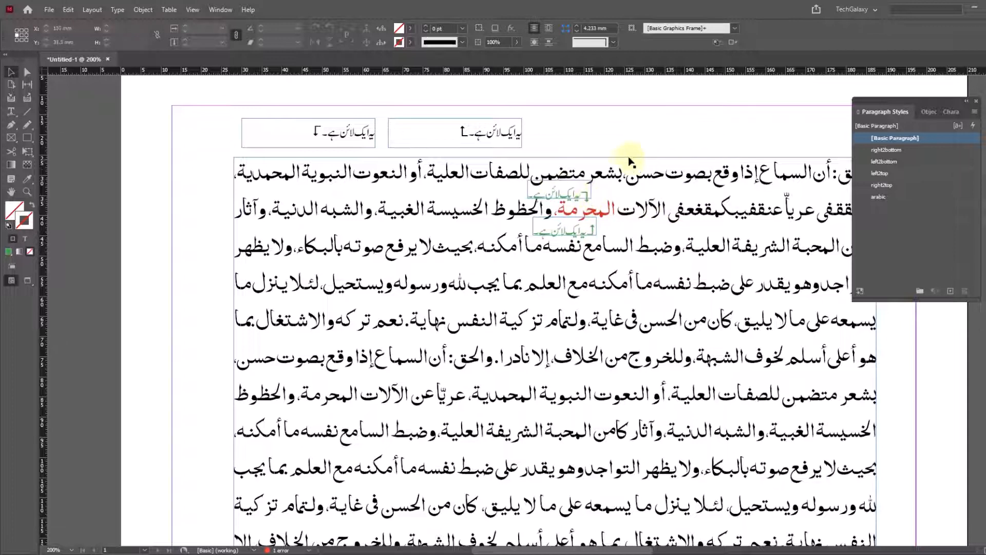
left_click(613, 123)
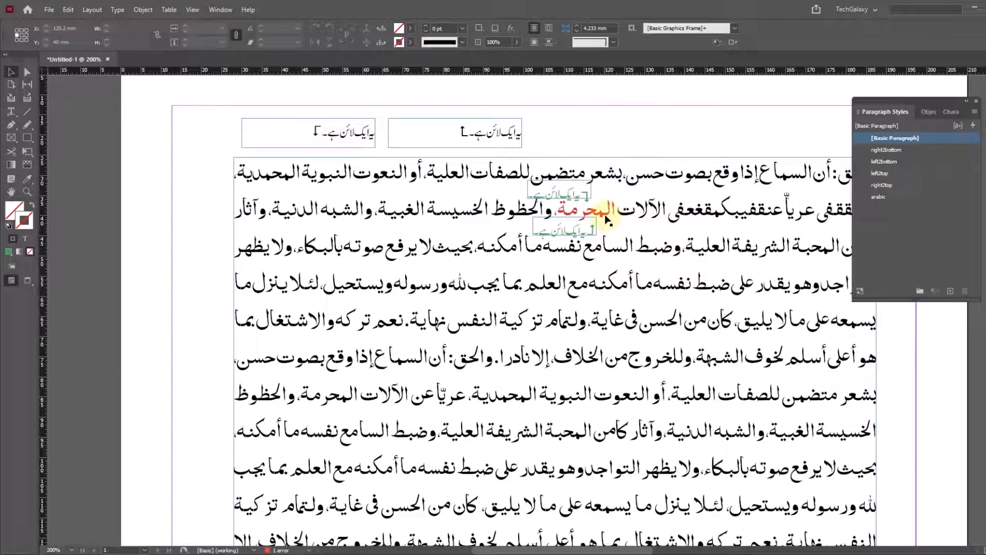
left_click(11, 111)
double_click(263, 213)
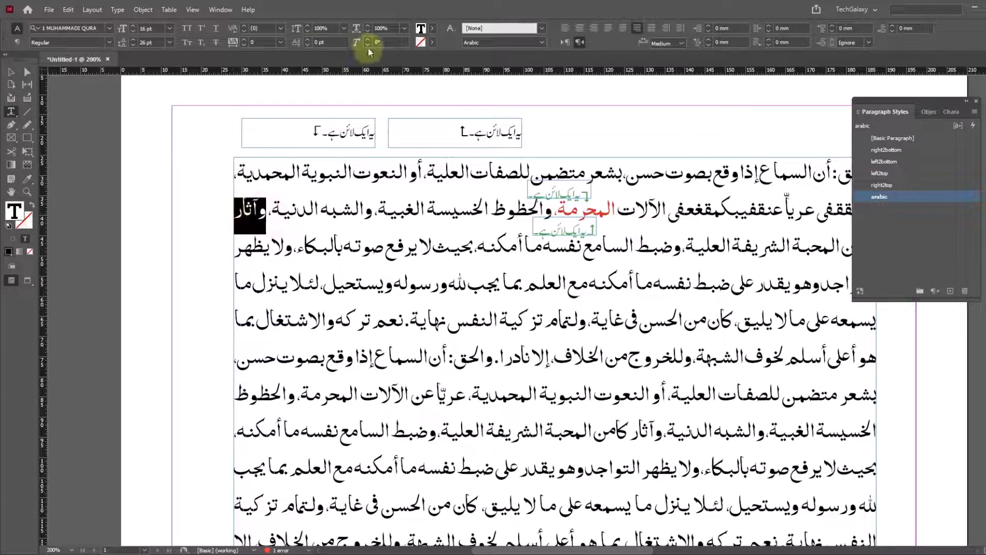
left_click(434, 30)
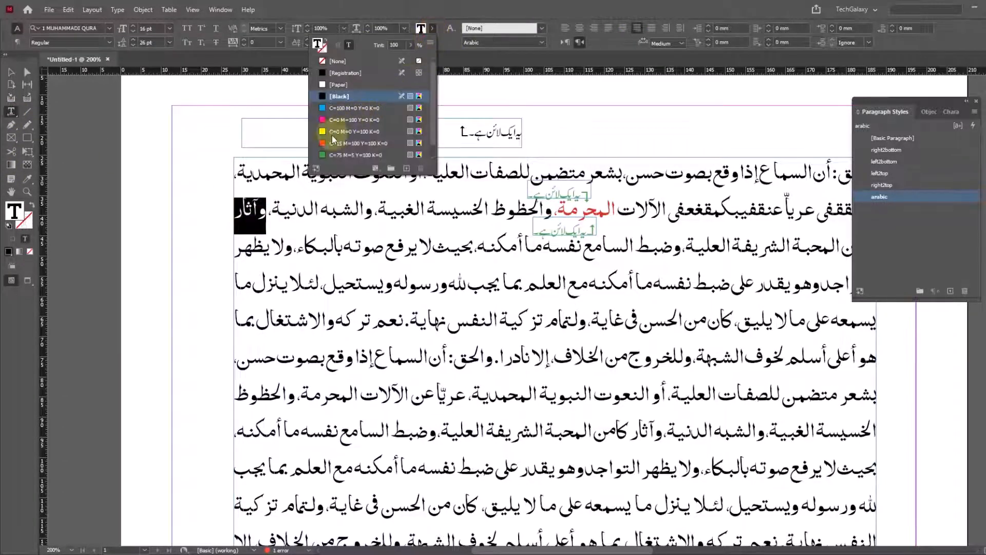
left_click(355, 142)
left_click(10, 72)
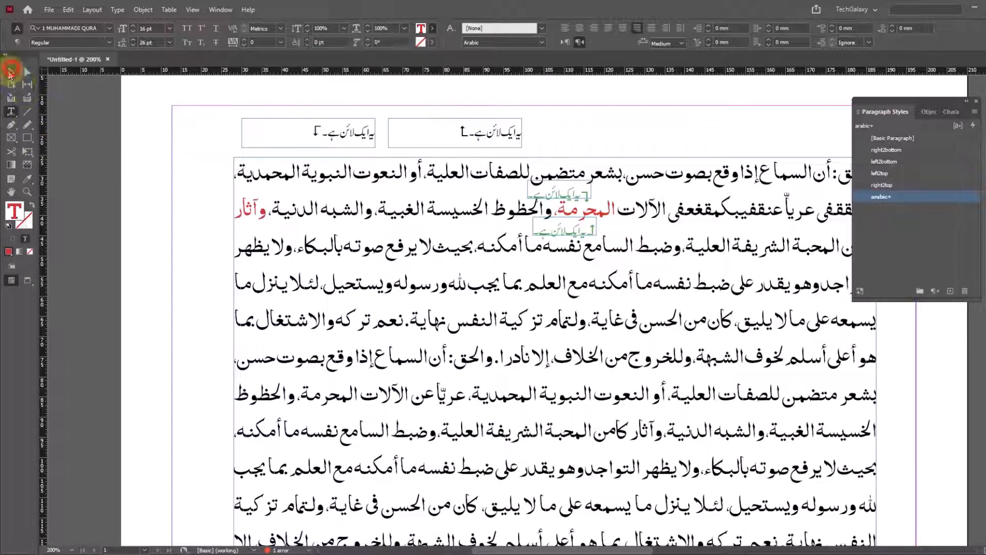
left_click(139, 155)
- Set the character colour of the left2bottom paragraph style to the green C=75 M=5 Y=100 K=0 swatch
left_click(351, 127)
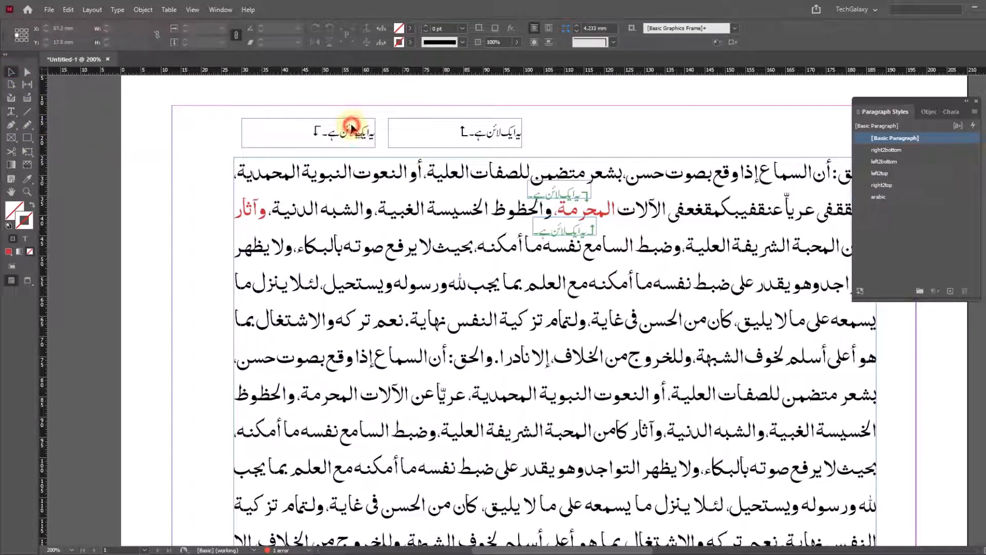
right_click(896, 167)
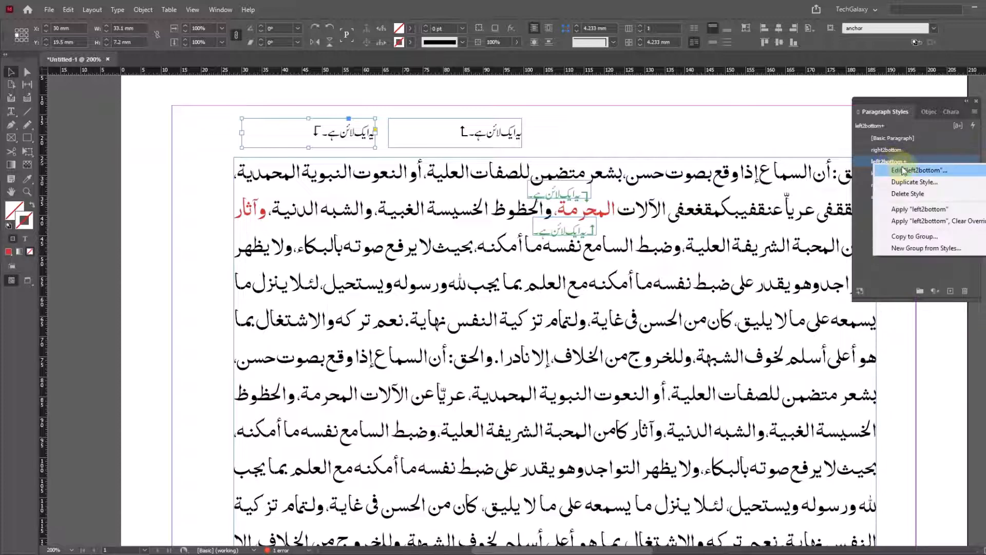
left_click(906, 165)
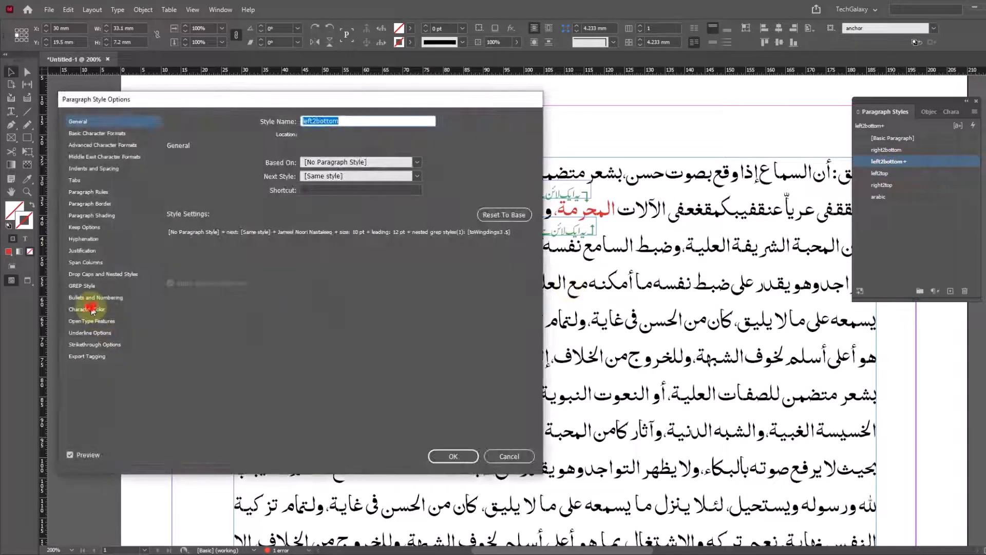
left_click(87, 309)
left_click(258, 226)
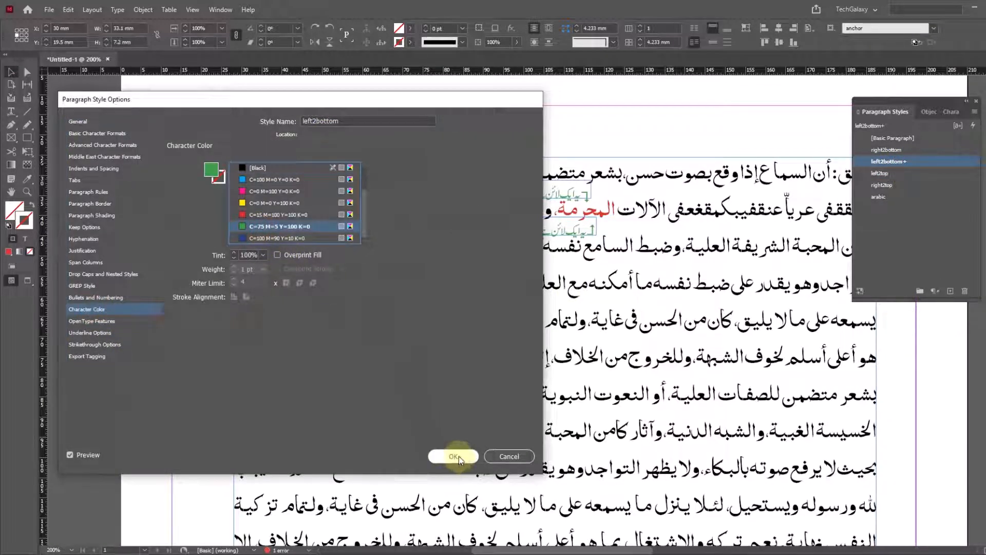
left_click(453, 456)
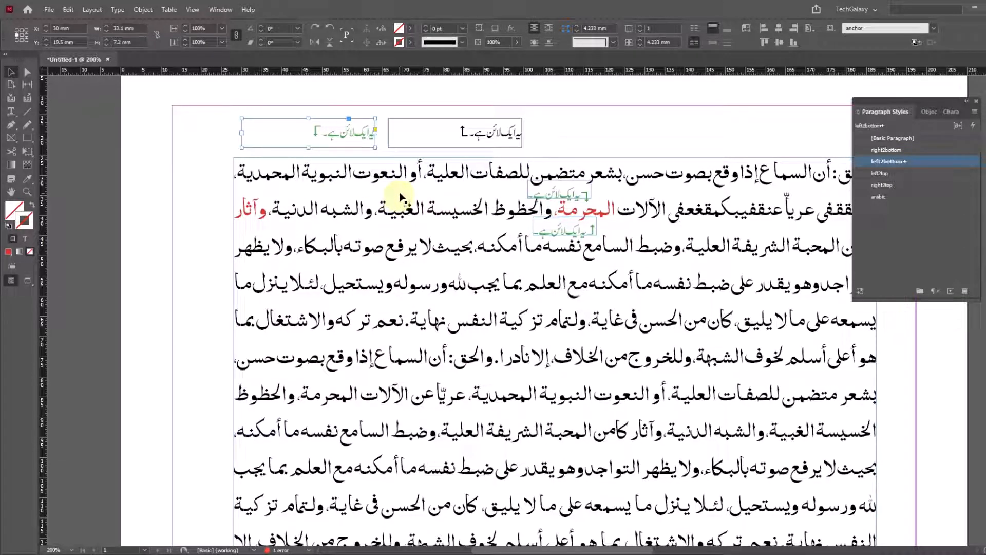
- Fit the left2bottom note's frame to its content and place the note just above the red word وآثار
key("ctrl+alt+c")
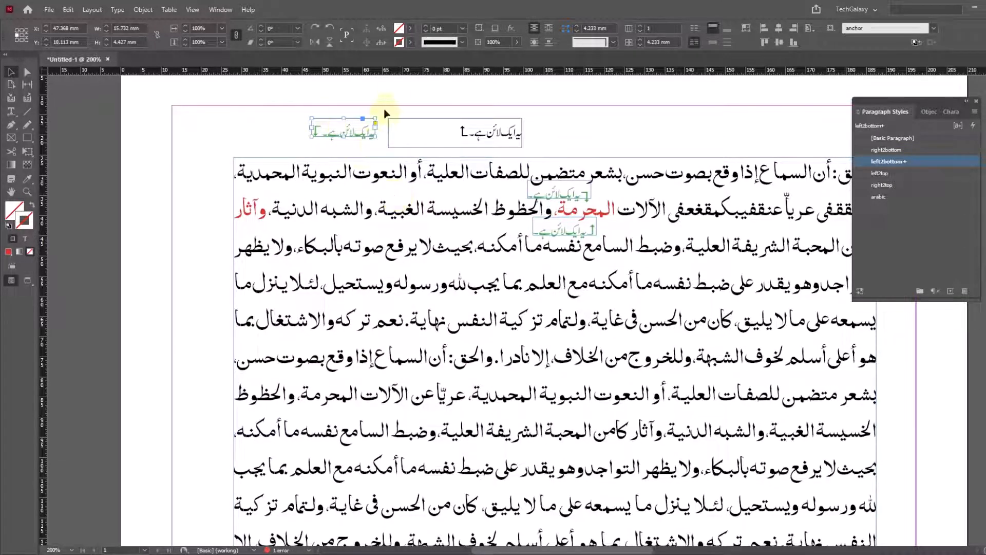
left_click(394, 90)
left_click_drag(358, 135, 292, 198)
left_click(326, 133)
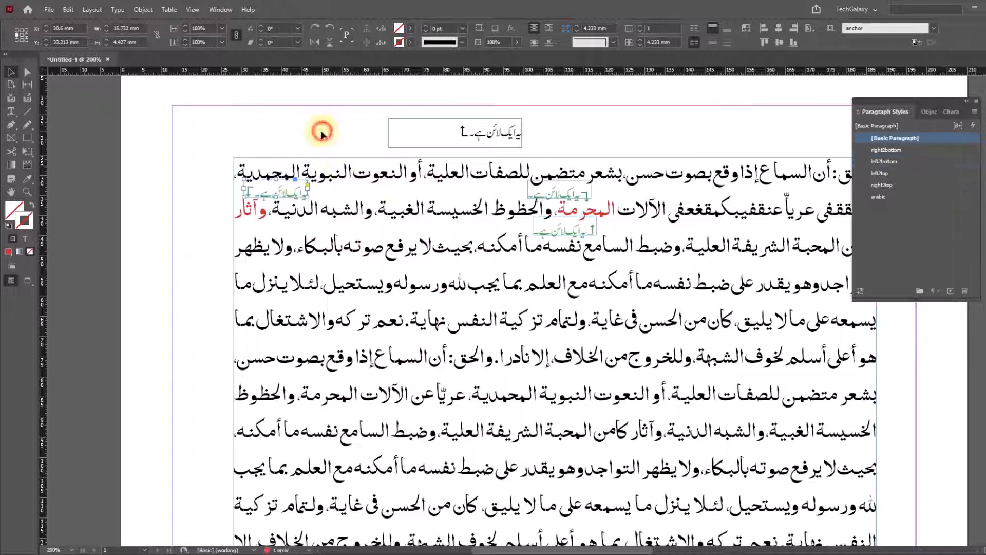
- Anchor the green left2bottom note to the text at the end of the red word وآثار
left_click_drag(201, 152, 426, 303)
left_click(297, 184)
left_click_drag(472, 149, 278, 273)
left_click(206, 309)
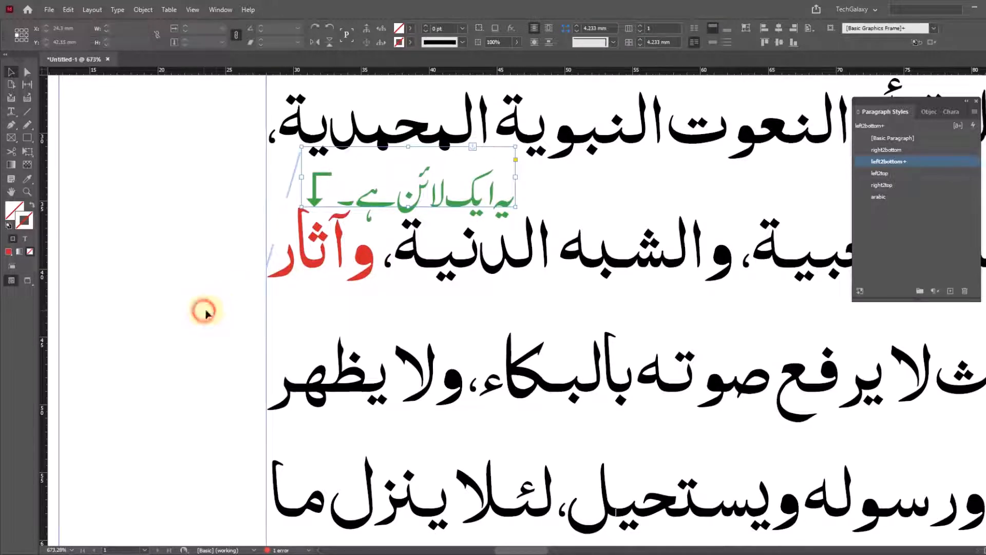
- Set the character colour of the left2top paragraph style to the green C=75 M=5 Y=100 K=0 swatch
left_click(277, 270, "ctrl+alt")
left_click(277, 270, "ctrl+alt")
left_click(564, 307, "ctrl+alt")
left_click_drag(725, 383, 409, 301)
left_click(453, 270, "ctrl+alt")
left_click_drag(681, 369, 470, 280)
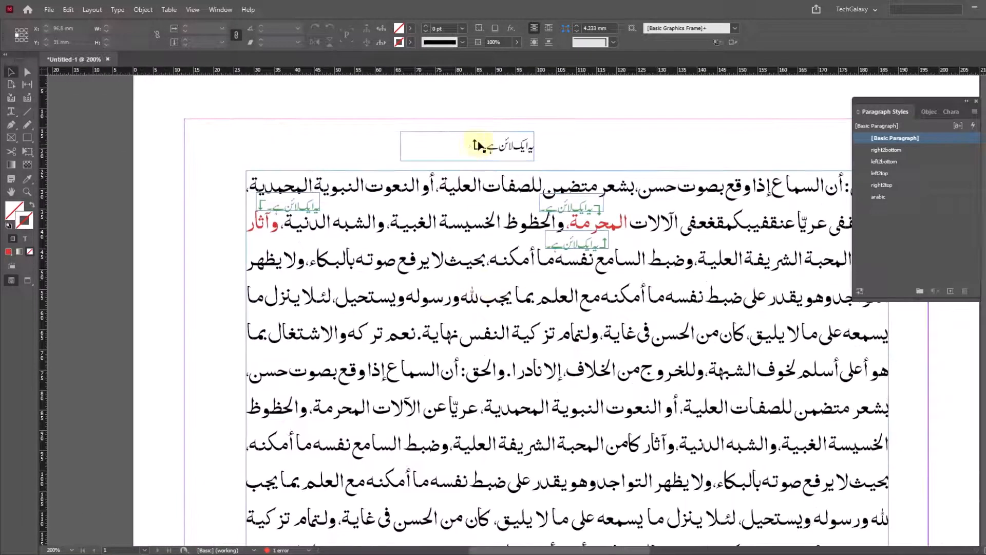
left_click(494, 148)
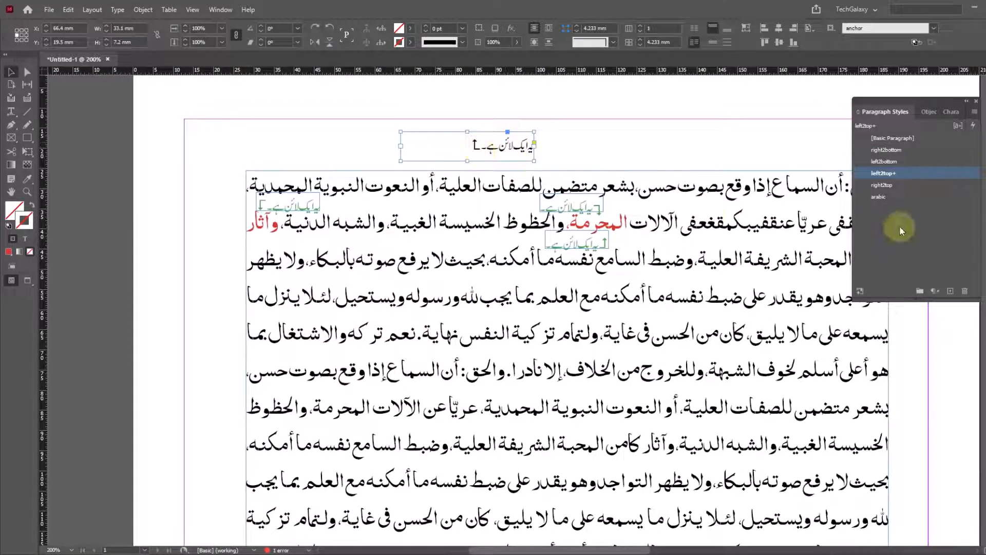
right_click(891, 176)
left_click(897, 177)
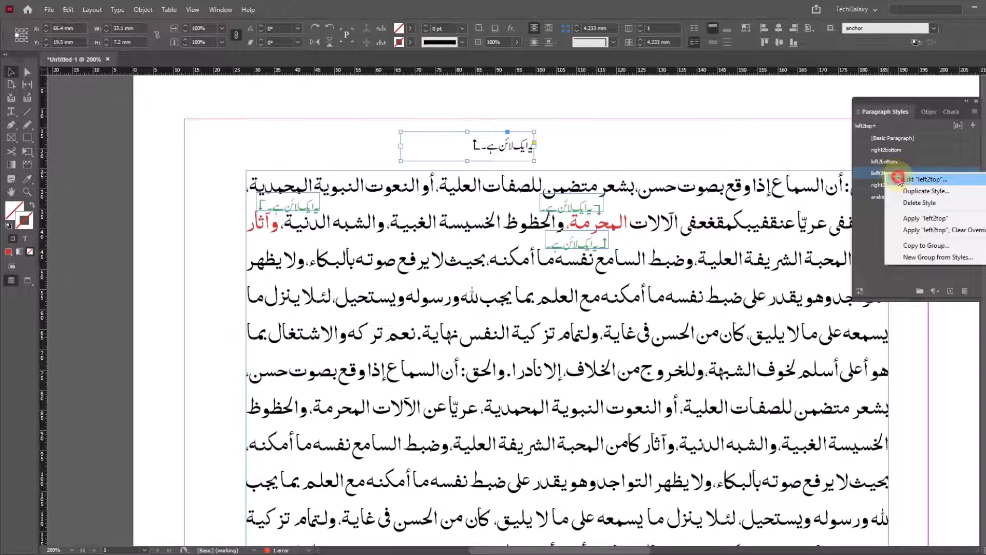
left_click(88, 308)
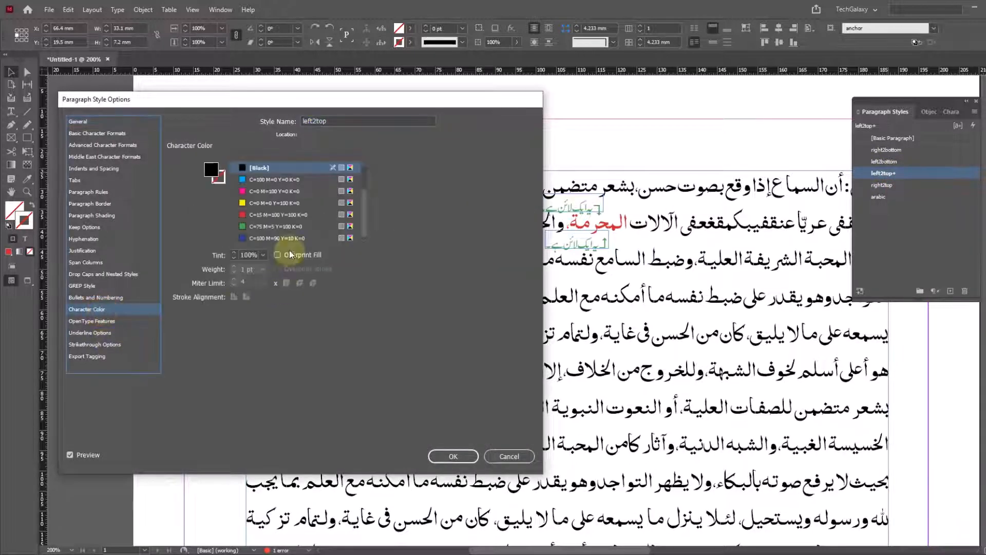
left_click(272, 226)
left_click(458, 452)
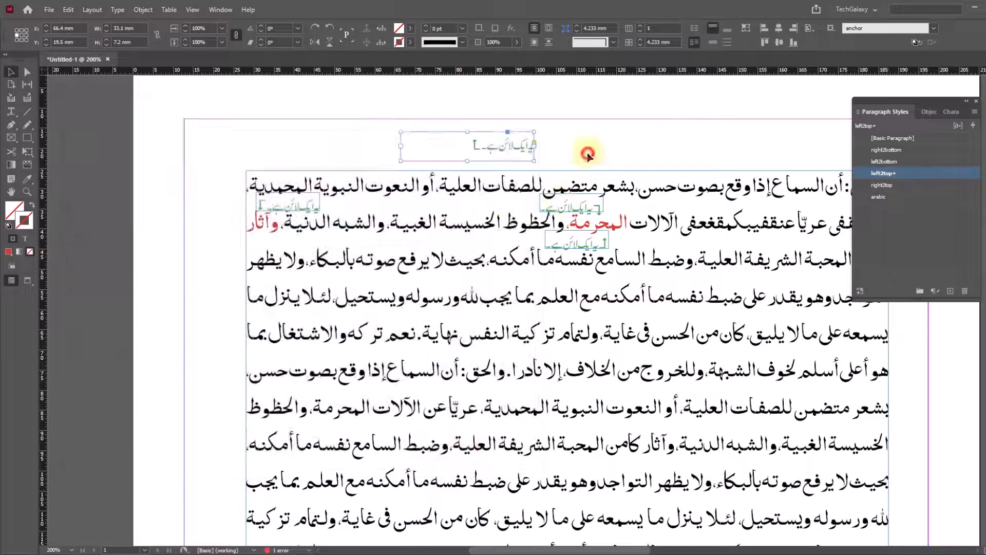
- Fit the left2top note's frame to its content and place the note just below المحمدية in the seventh text line
key("ctrl+alt+c")
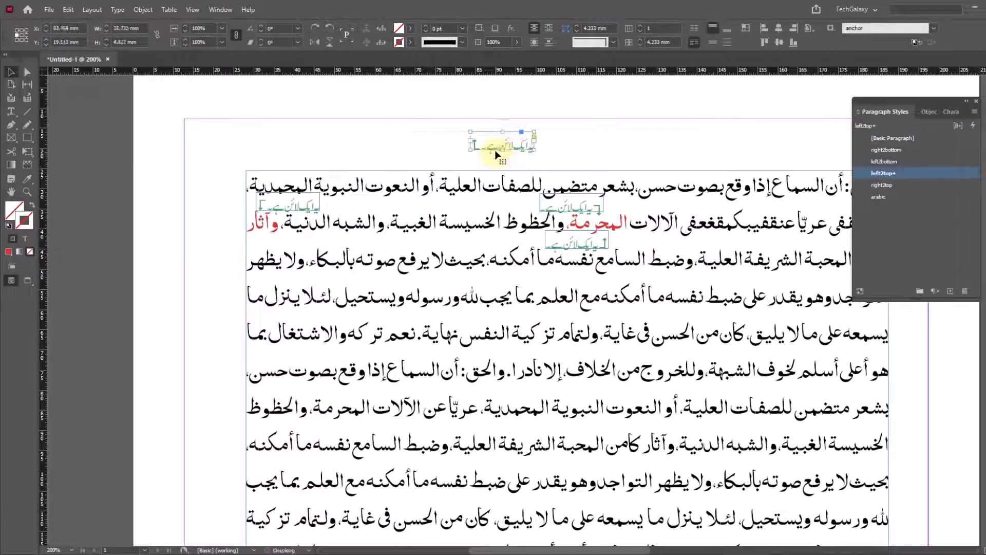
left_click(577, 147)
left_click_drag(518, 154, 537, 426)
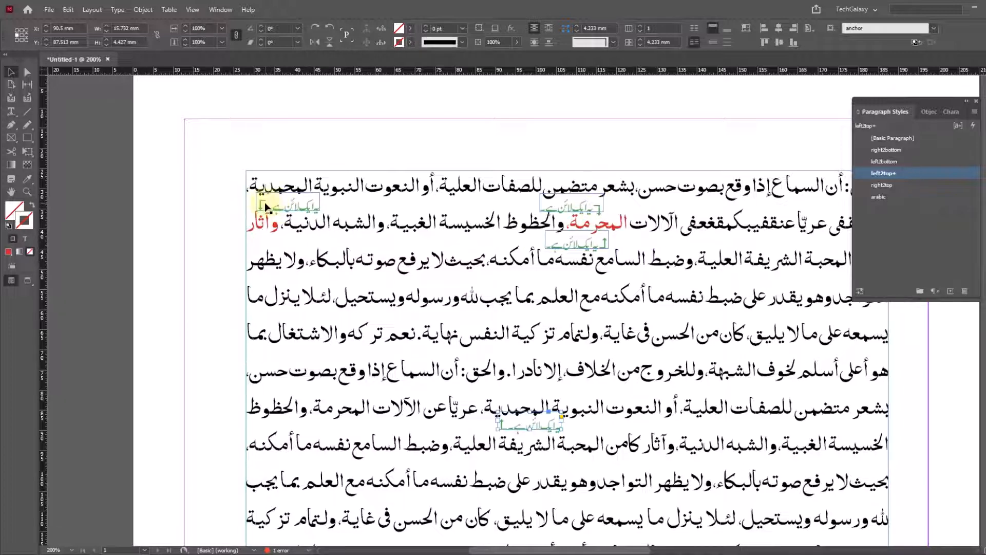
left_click_drag(535, 426, 548, 428)
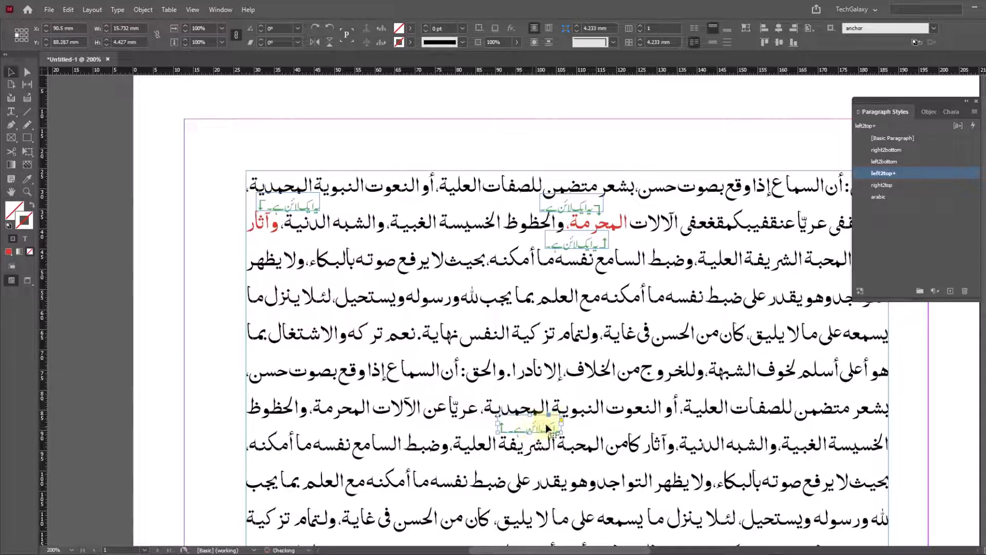
- Colour the word المحمدية in the seventh text line red with the C=15 M=100 Y=100 K=0 swatch
left_click(11, 112)
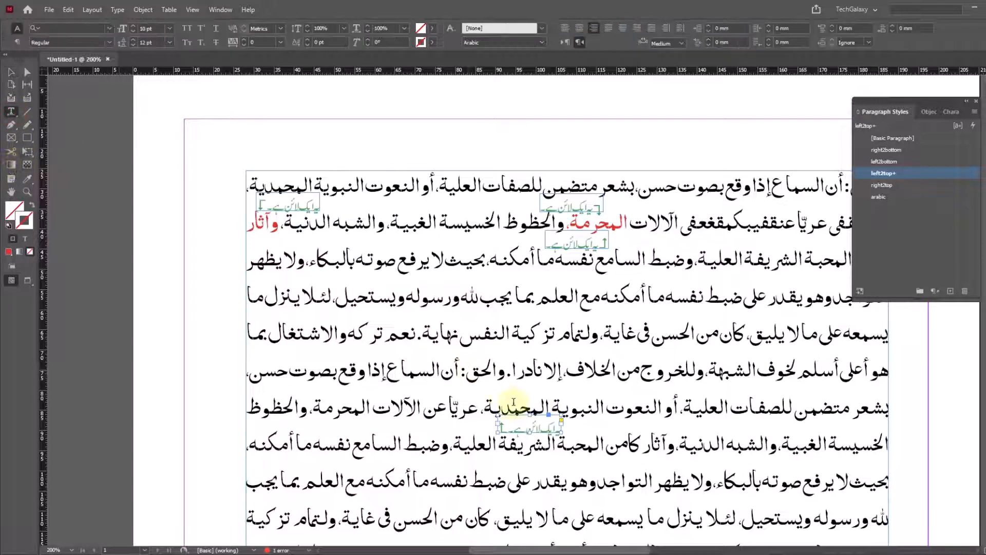
left_click_drag(482, 411, 548, 411)
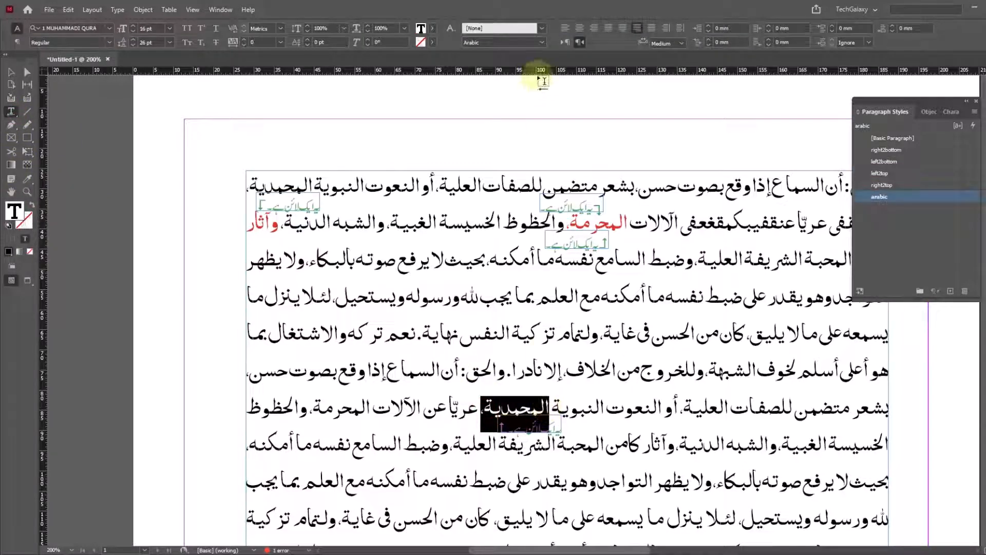
left_click(433, 29)
left_click(359, 142)
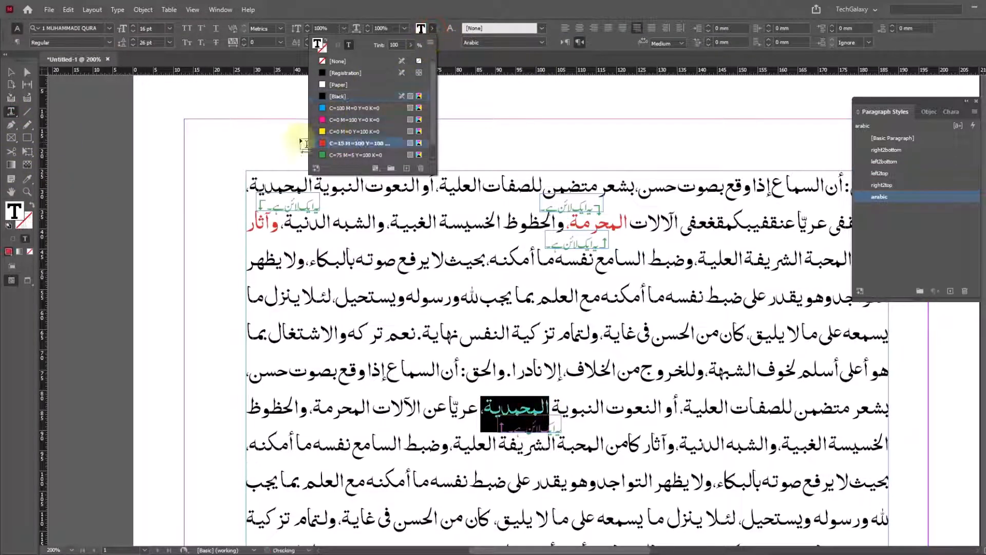
left_click(11, 73)
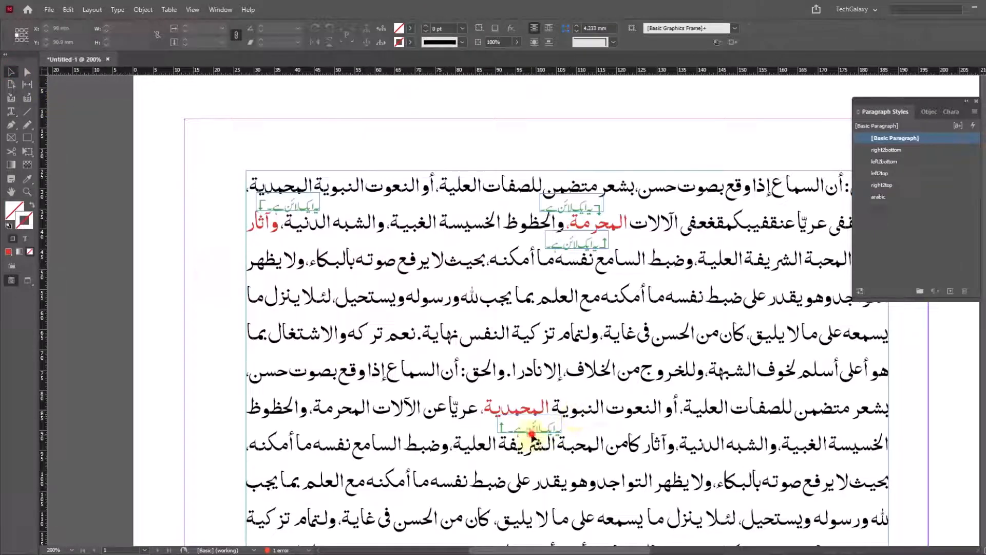
- Anchor the green left2top note to the text at the end of the red word المحمدية in the seventh line
left_click_drag(441, 366, 688, 484)
left_click(433, 300)
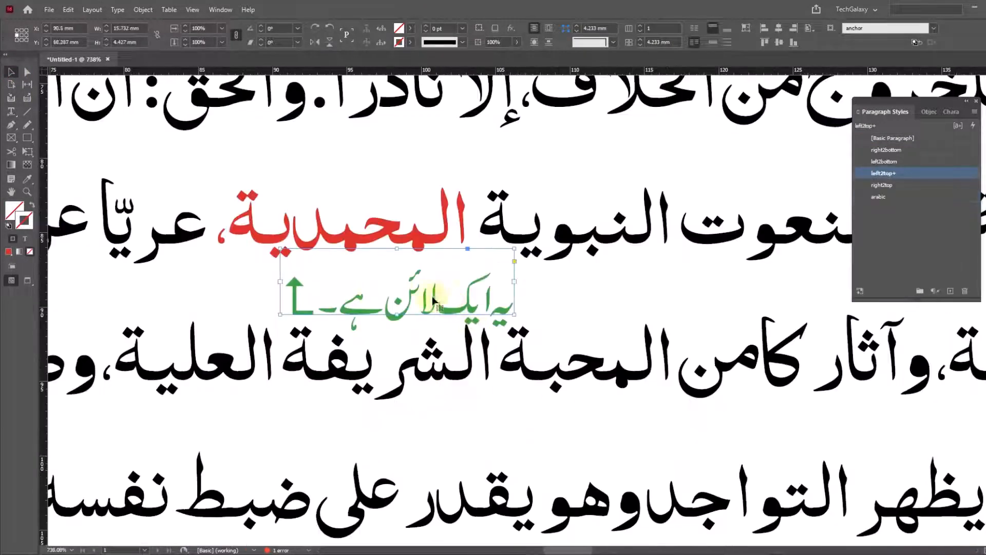
mouse_move(468, 252)
left_mouse_down()
mouse_move(216, 250)
mouse_move(233, 247)
left_mouse_up()
left_click(426, 298, "ctrl+alt")
left_click(426, 298, "ctrl+alt")
left_click(576, 350, "ctrl+alt")
left_click(560, 330, "ctrl+alt")
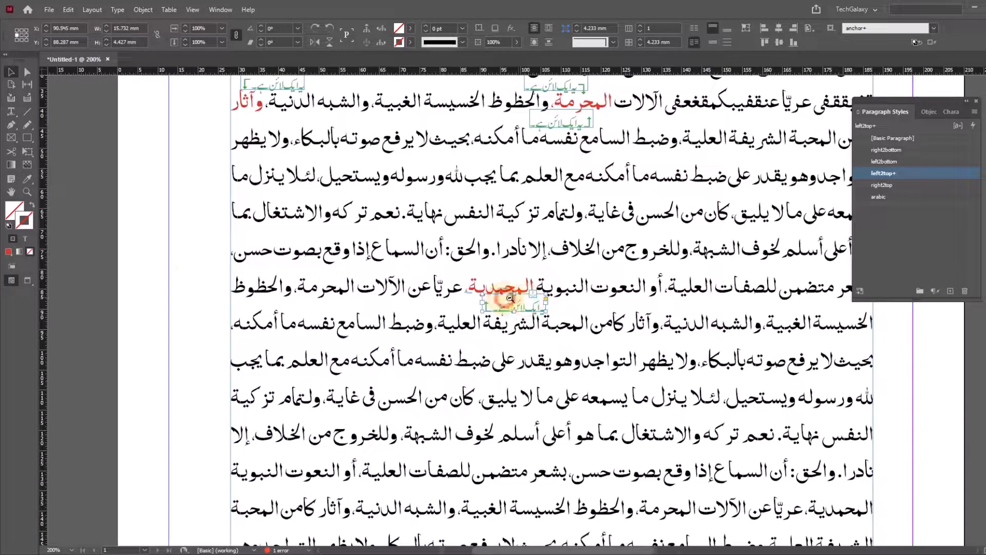
left_click(628, 304, "ctrl+alt")
left_click(288, 226)
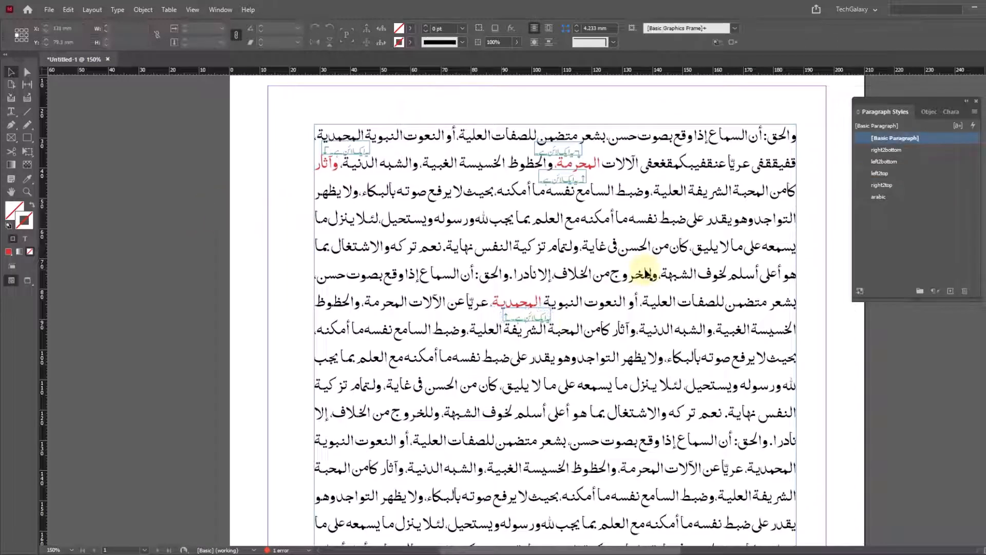
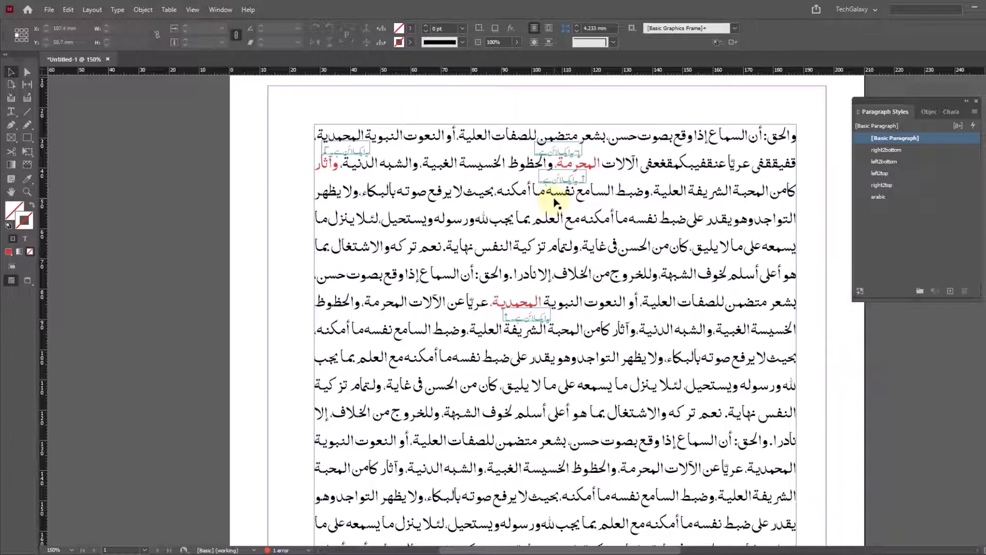
- Insert a paragraph break after إذا in the first line and check in preview mode how the anchored notes follow the text
key("w")
left_click_drag(703, 153, 536, 150)
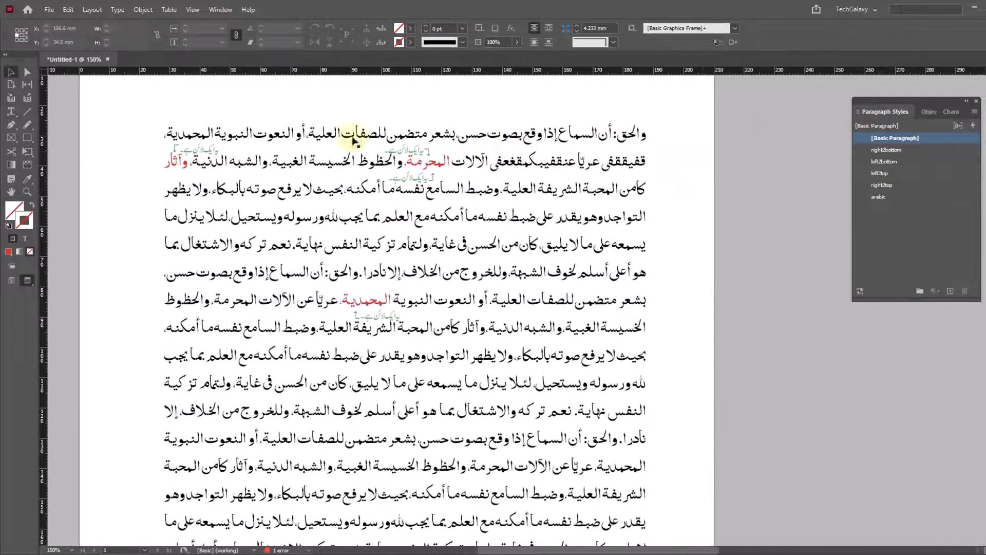
left_click(11, 111)
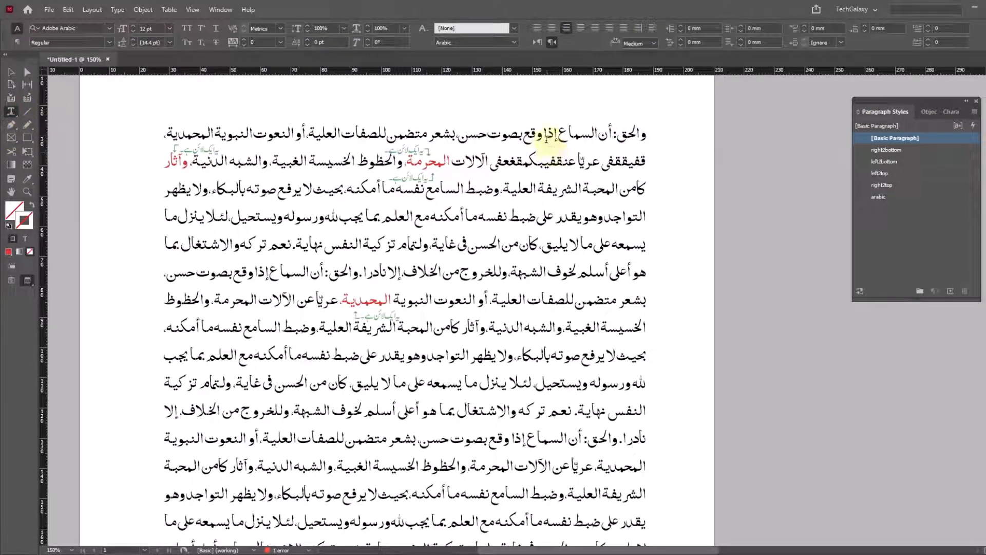
left_click(546, 136)
key("Return")
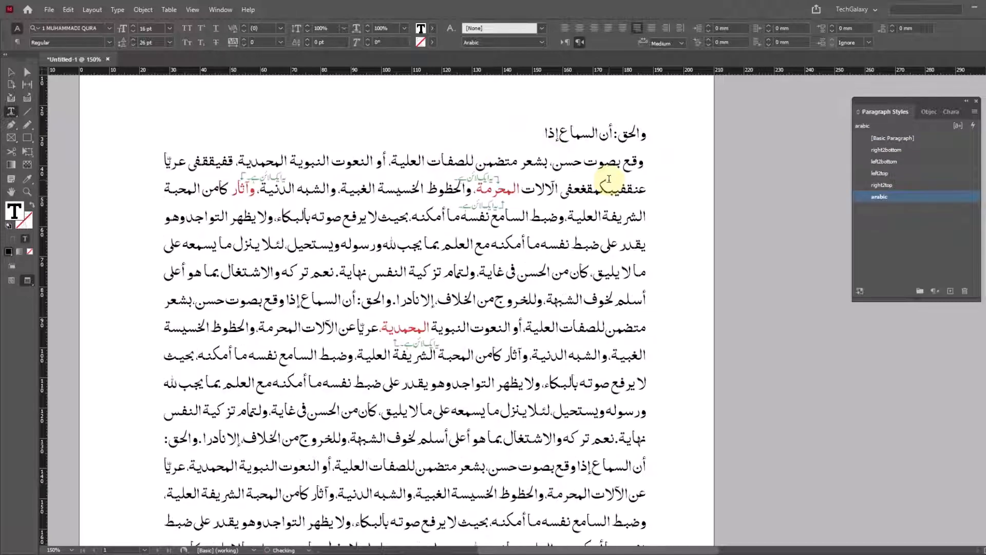
left_click(449, 375)
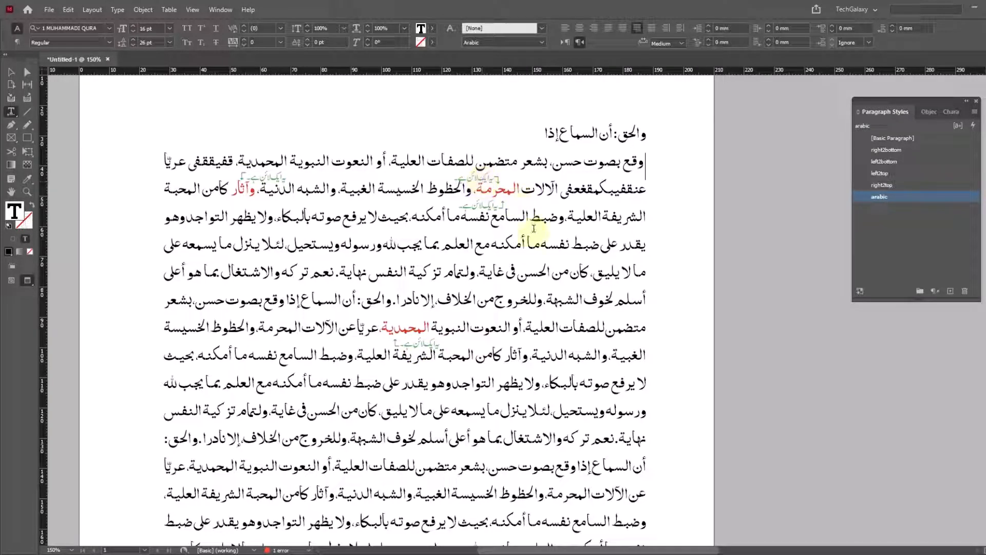
left_click(10, 72)
left_click(73, 133)
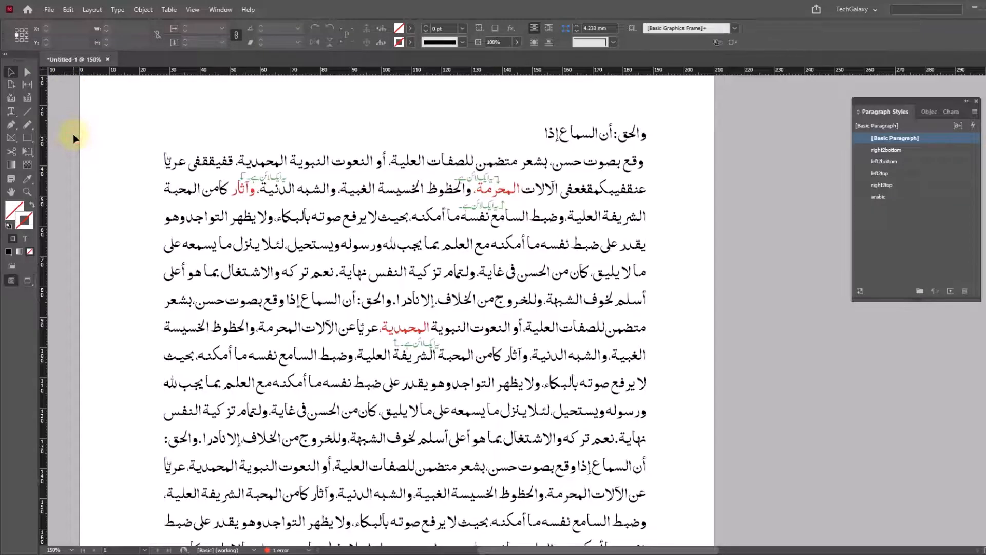
key("w")
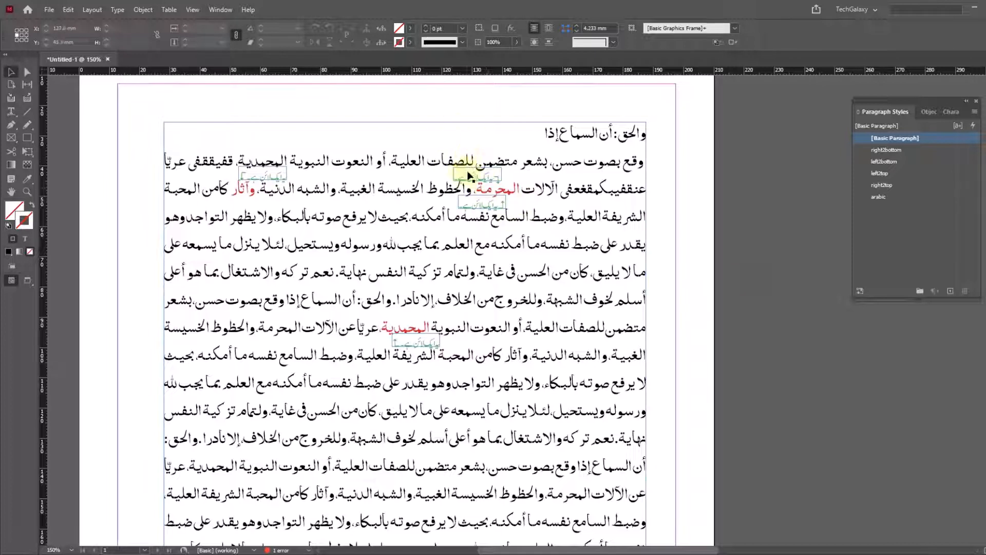
- Examine the two green notes above and below the red word المحرمة at close range
left_click(476, 105)
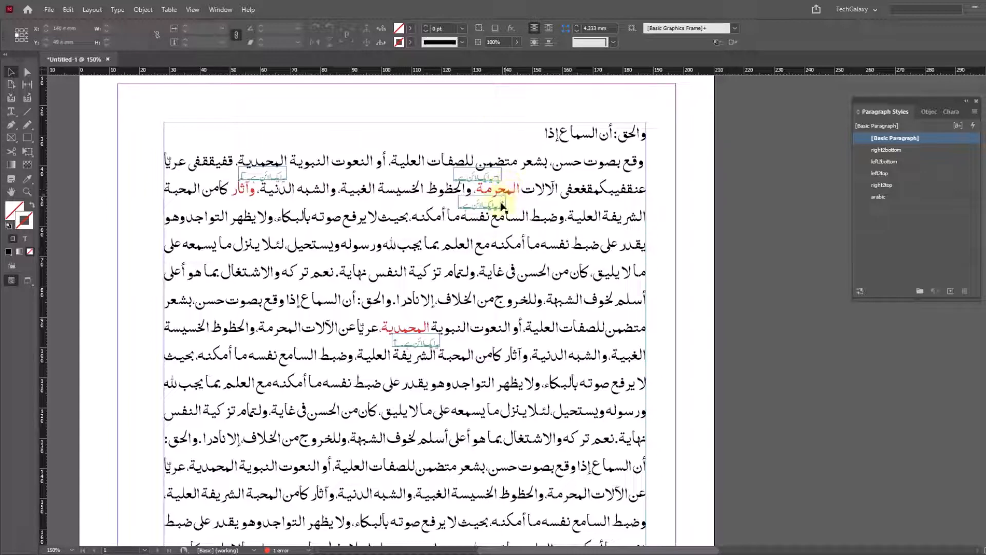
scroll(501, 205, "up", 5)
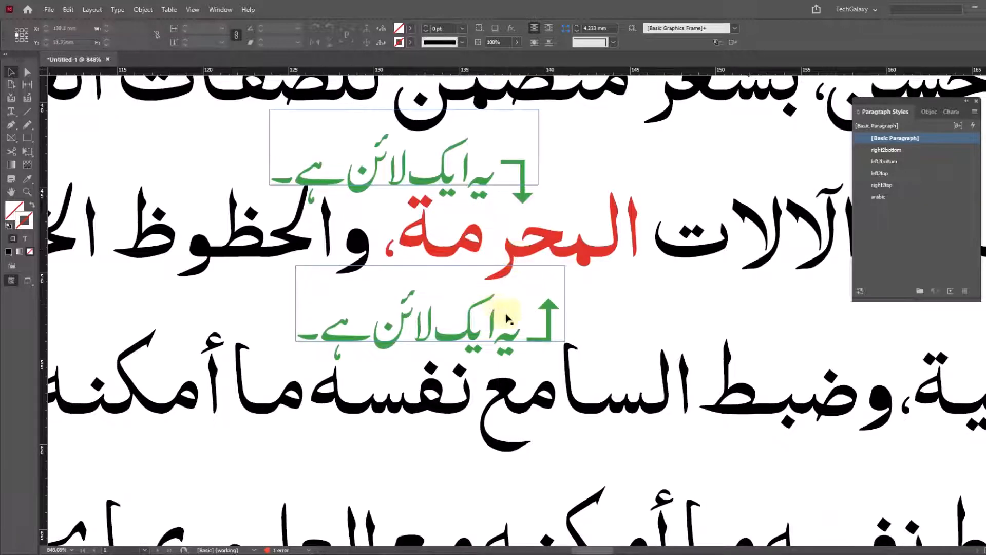
left_click(566, 235, "ctrl+alt")
left_click(566, 235, "ctrl+alt")
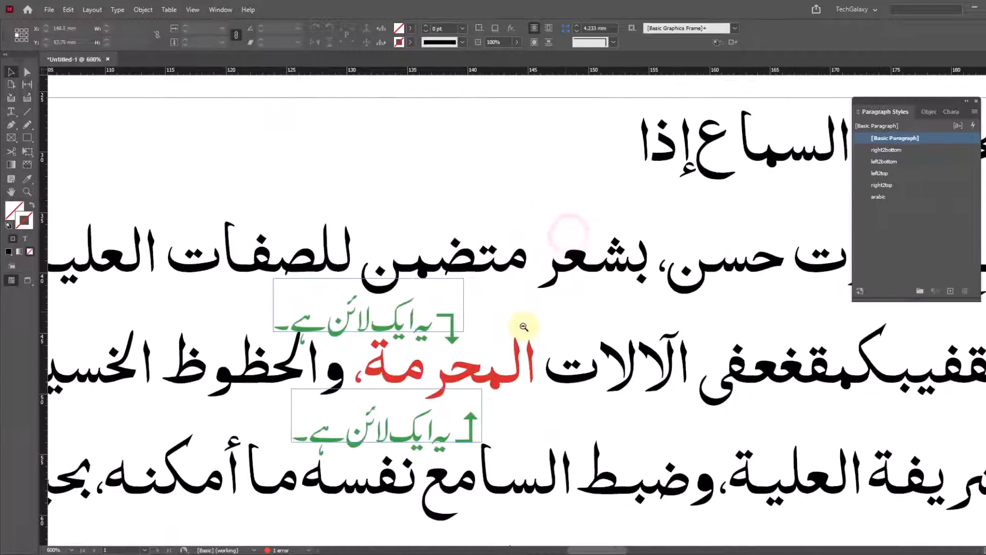
left_click(523, 327, "ctrl+alt")
left_click(481, 345, "ctrl+alt")
left_click(503, 327, "ctrl+alt")
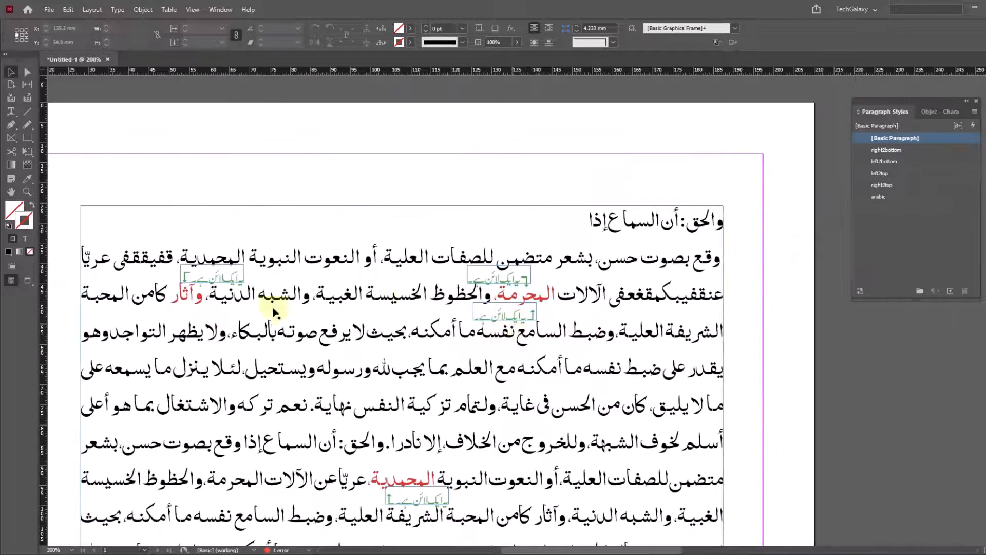
- Duplicate the left2bottom note above the red word وآثار and place the copy in the margin above the main text frame
left_click(228, 279)
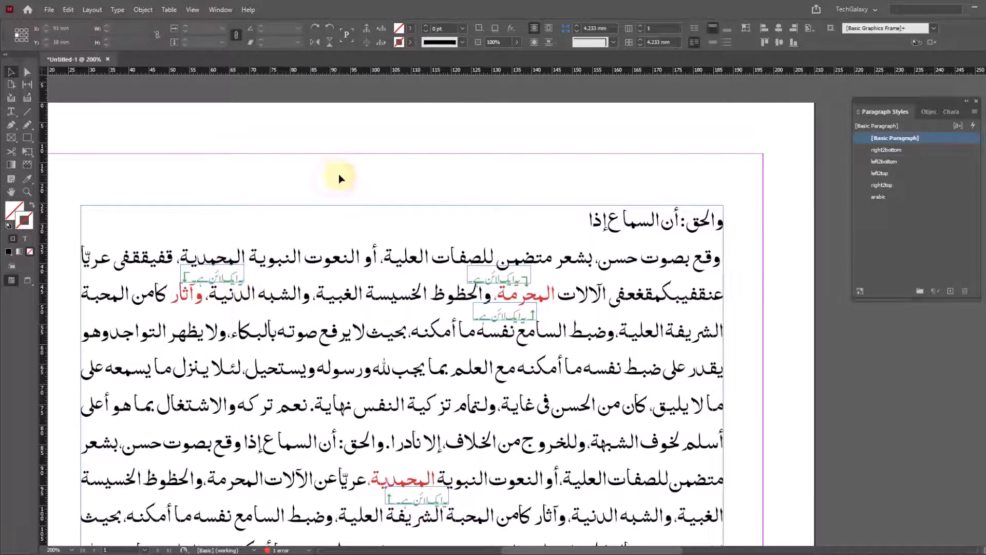
left_click(513, 313)
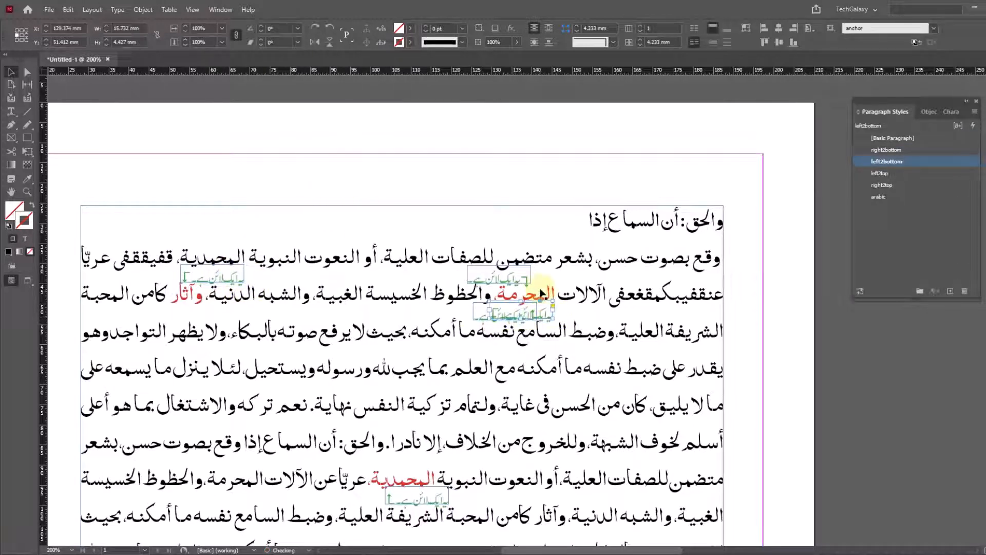
left_click_drag(547, 311, 590, 199)
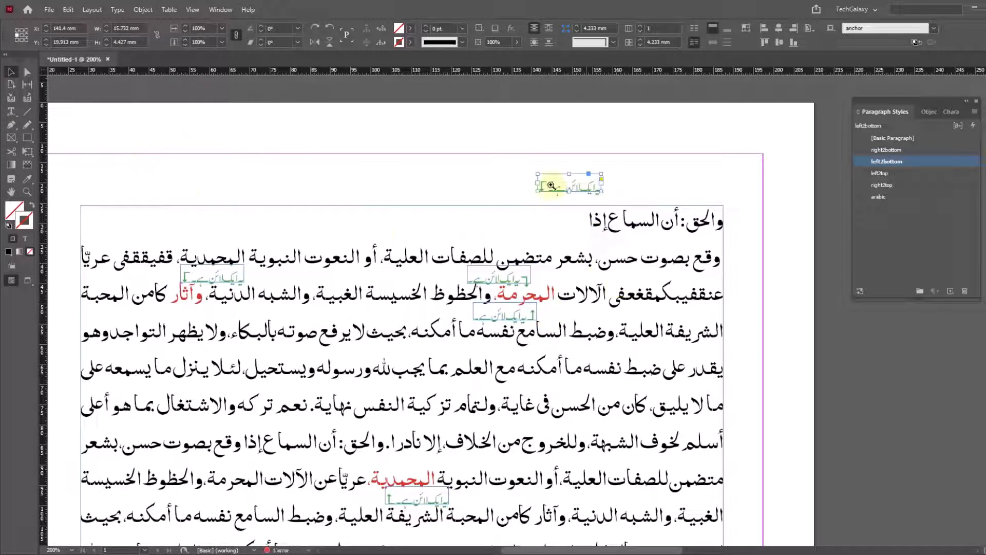
- Replace the wording of the copied left2bottom note with یہ نئی لائن ہے۔, keeping its arrow
left_click(12, 111)
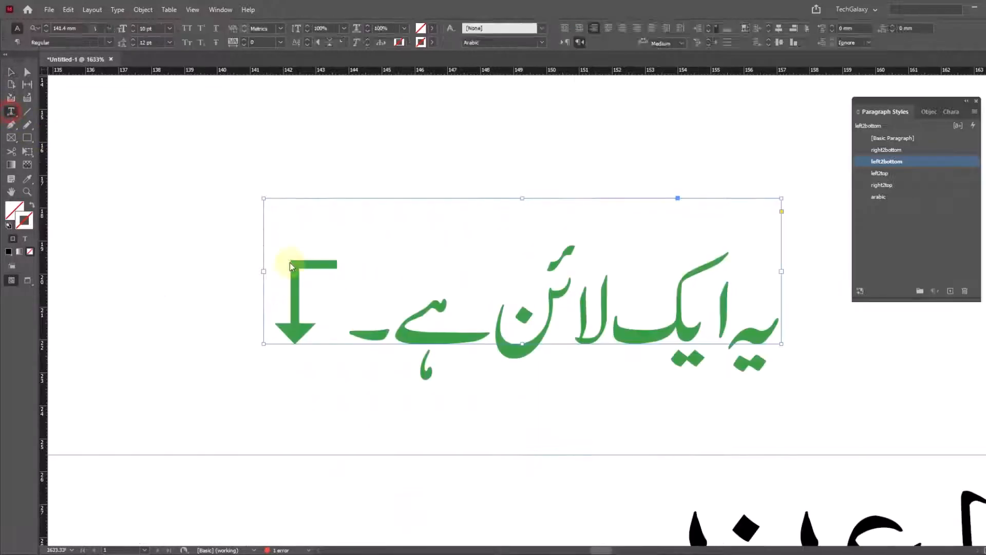
left_click(354, 334)
left_click(356, 331)
left_click_drag(356, 331, 790, 342)
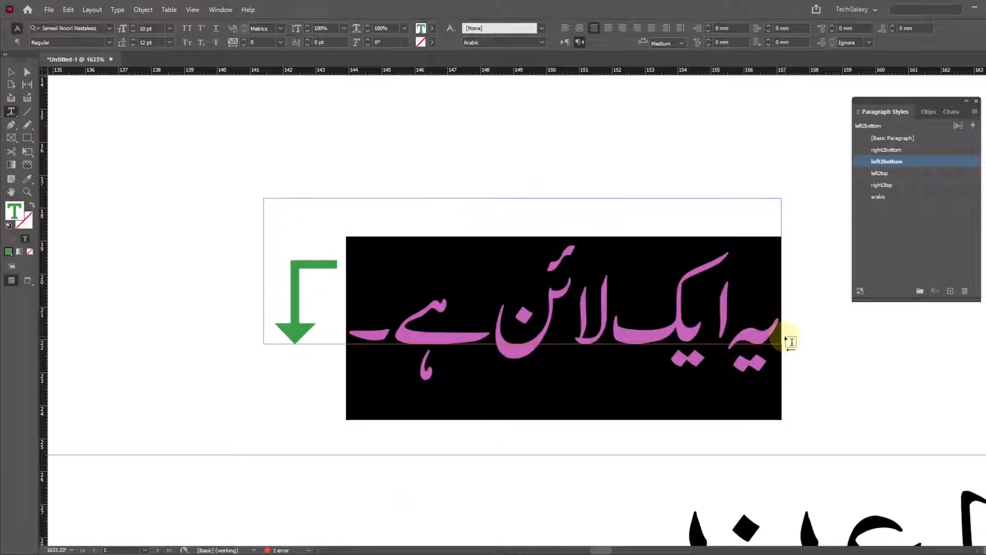
type("یہت")
key("BackSpace")
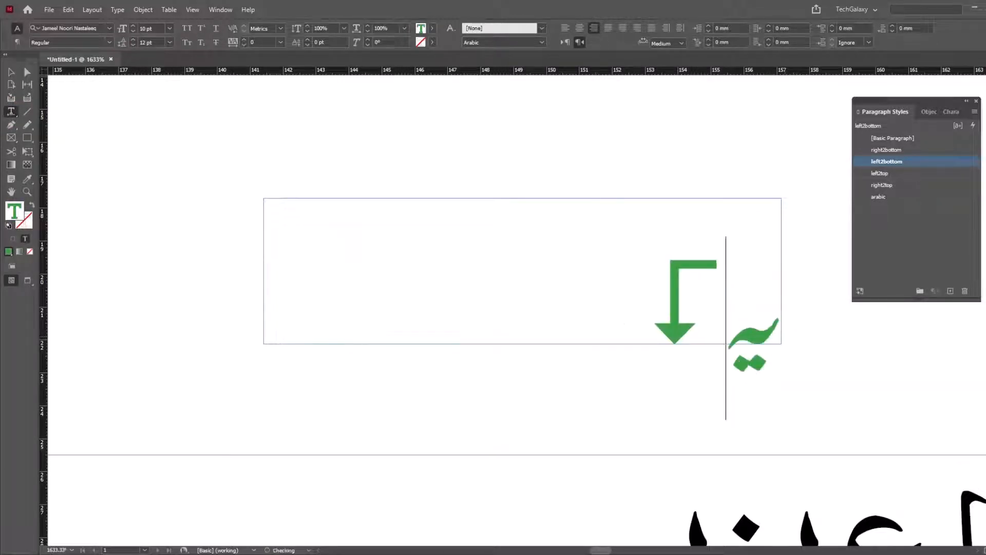
type("نئی")
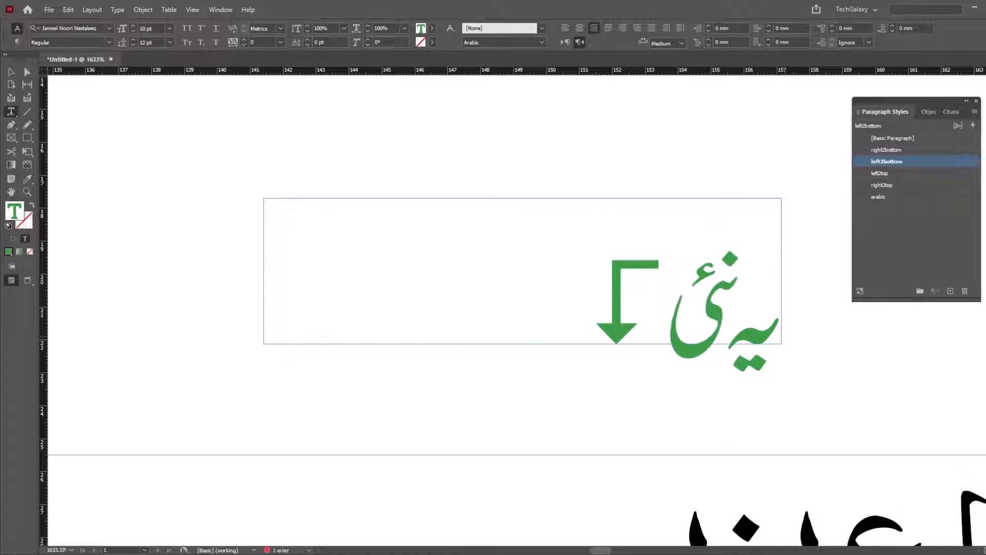
type(" لائن ہے۔")
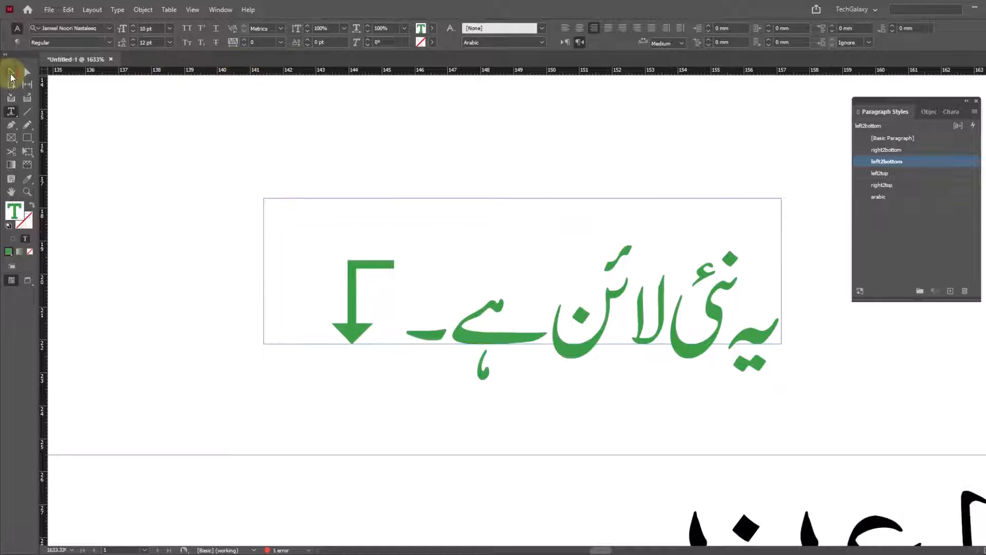
- Move the یہ نئی لائن ہے۔ note so its arrow points down at the start of the red word المحرمة
left_click(10, 72)
left_click(589, 294)
left_click(589, 293, "ctrl+alt")
left_click(498, 298, "ctrl+alt")
left_click(512, 335, "ctrl+alt")
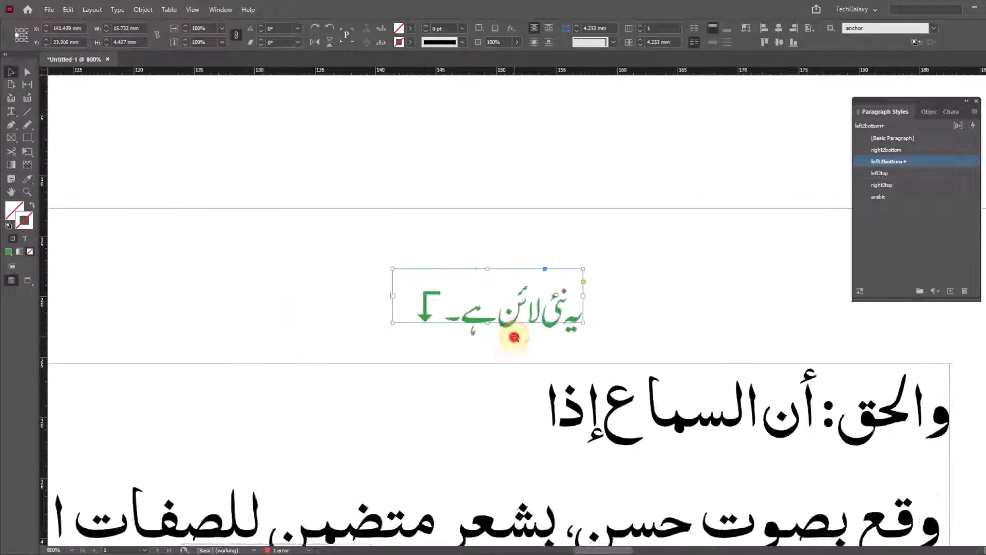
left_click(515, 337, "ctrl+alt")
left_click(503, 288, "ctrl+alt")
left_click(536, 326, "ctrl+alt")
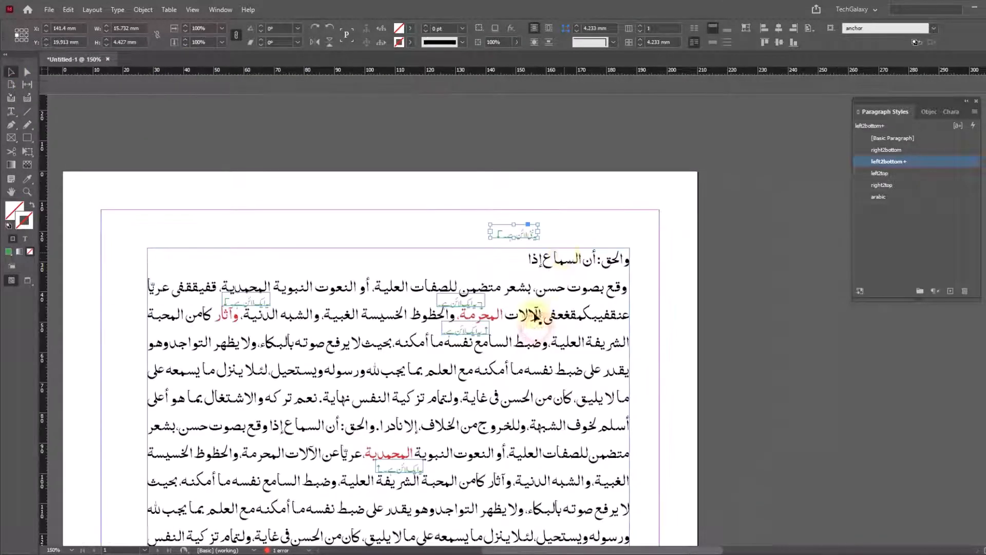
left_click_drag(388, 213, 609, 317)
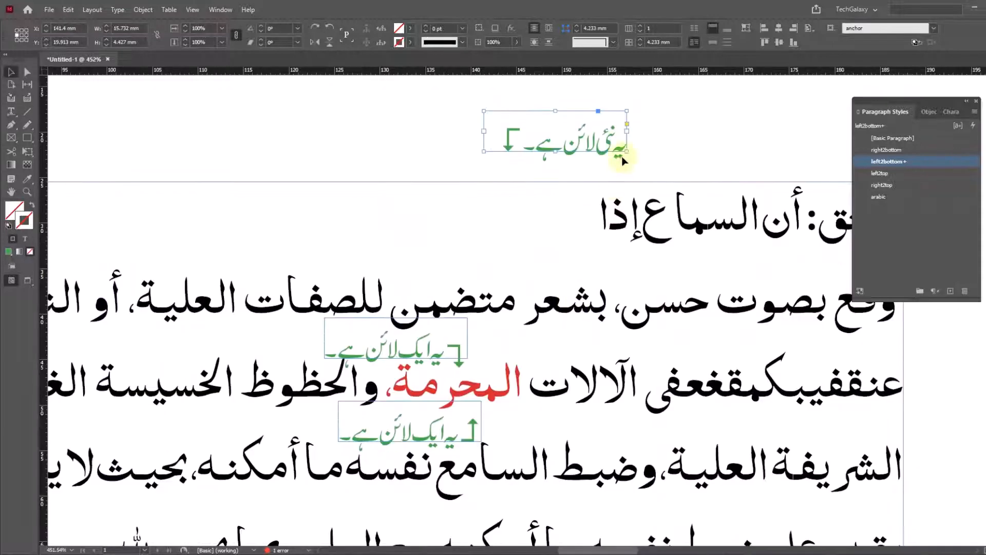
left_click(672, 136)
mouse_move(579, 148)
left_mouse_down()
mouse_move(578, 354)
mouse_move(532, 357)
left_mouse_up()
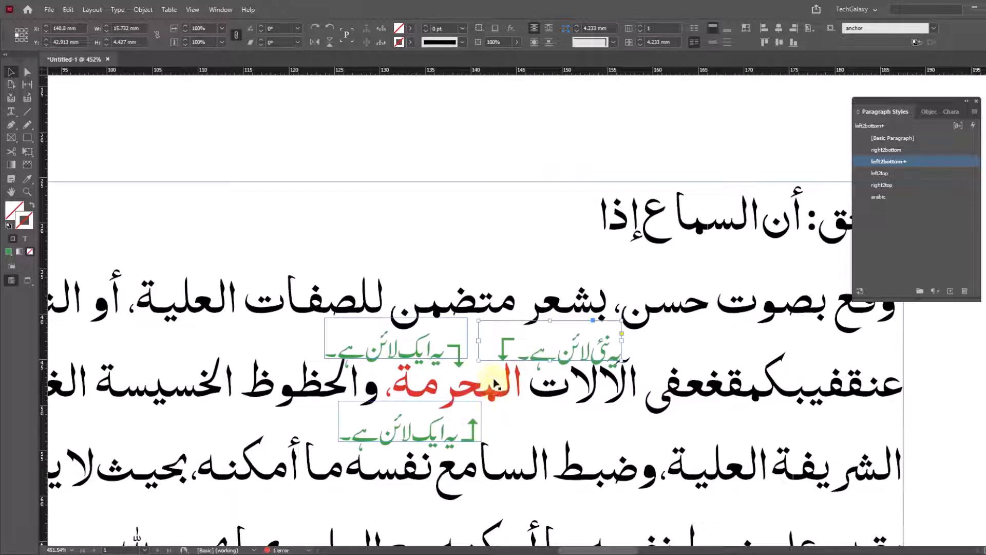
- Anchor the یہ نئی لائن ہے۔ note to the text just before the red word المحرمة
left_click(507, 151)
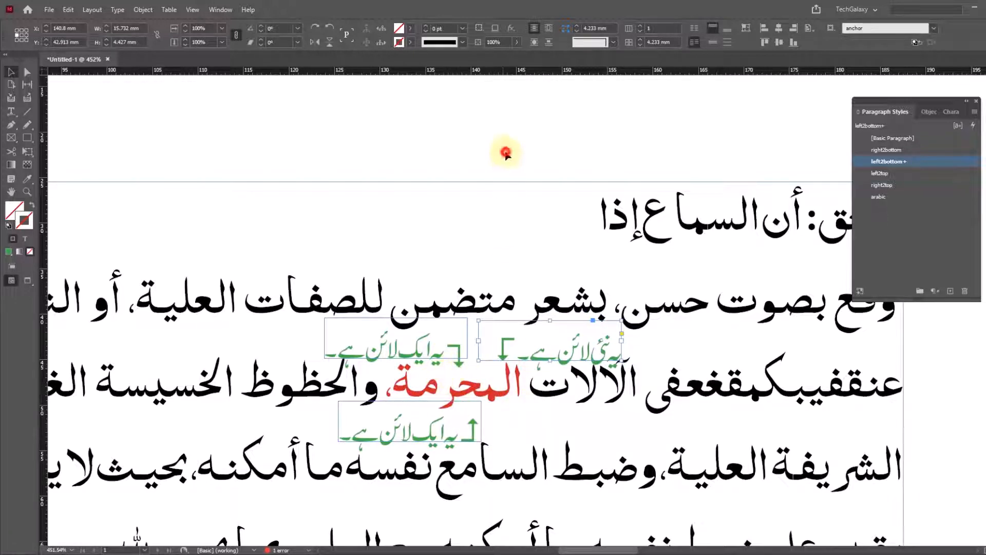
left_click(576, 352)
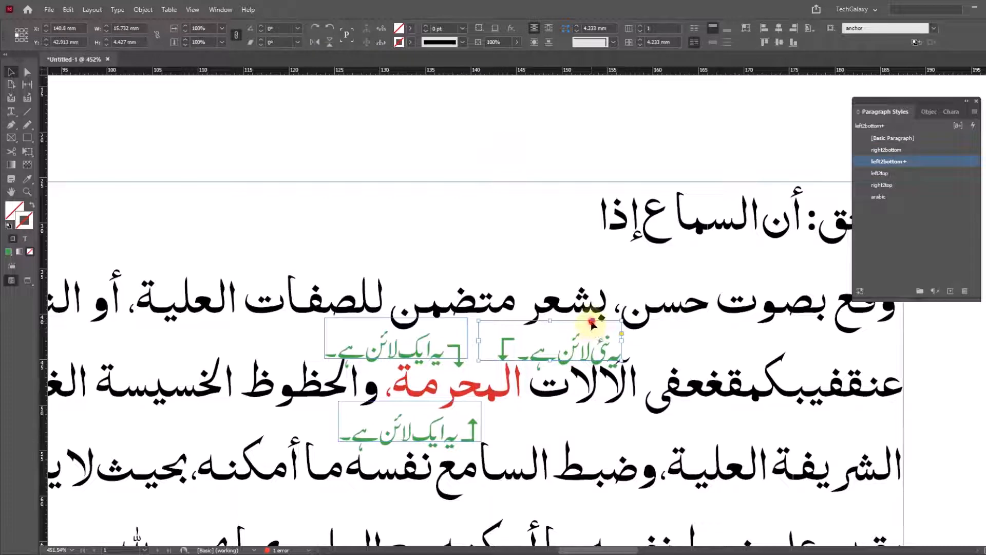
left_click_drag(592, 322, 522, 391)
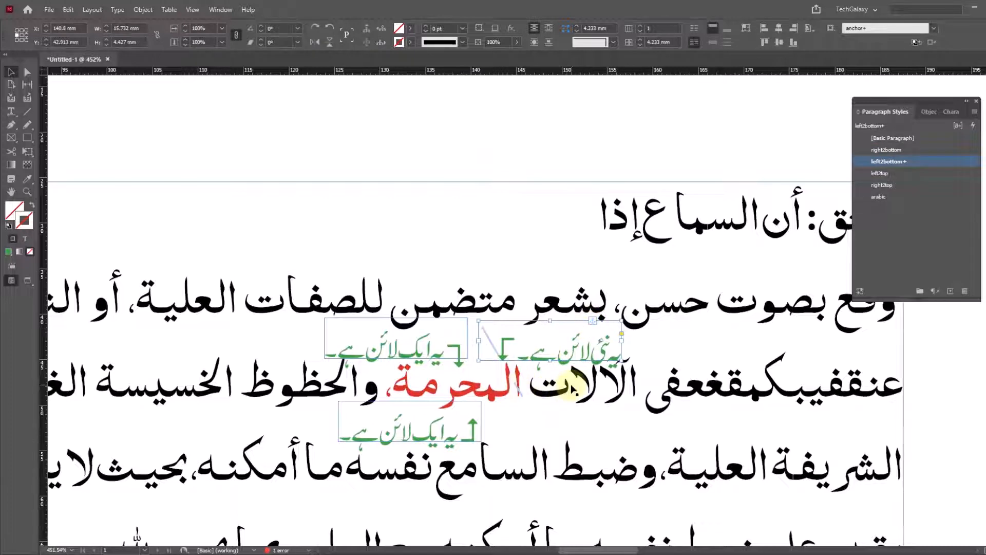
left_click(499, 237)
left_click(556, 380, "ctrl+alt")
left_click(487, 314, "ctrl+alt")
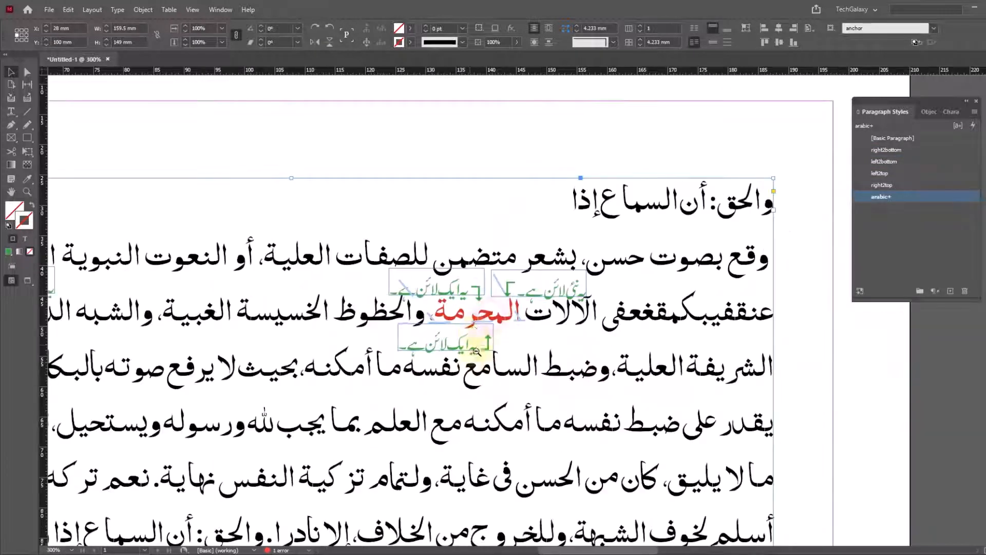
left_click(473, 330, "ctrl+alt")
left_click(469, 176)
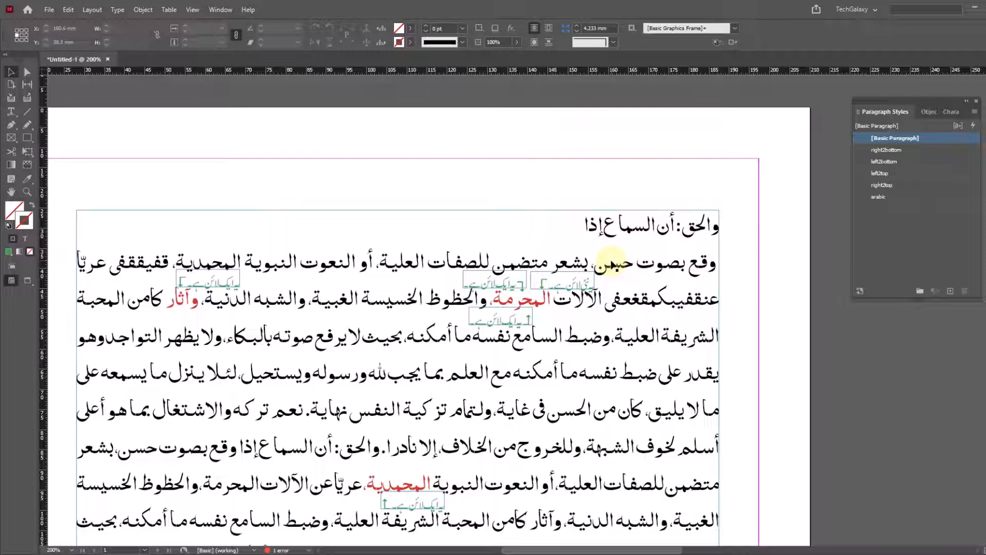
- Draw a text frame about 70 mm wide and 20 mm high at the top of the page, above the main text frame
left_click_drag(522, 411, 524, 321)
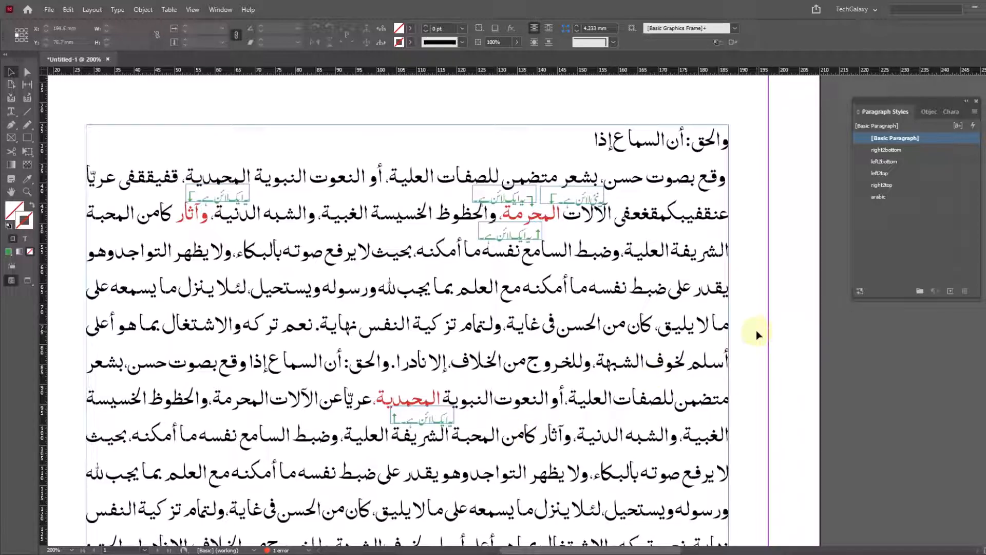
scroll(583, 287, "up", 3)
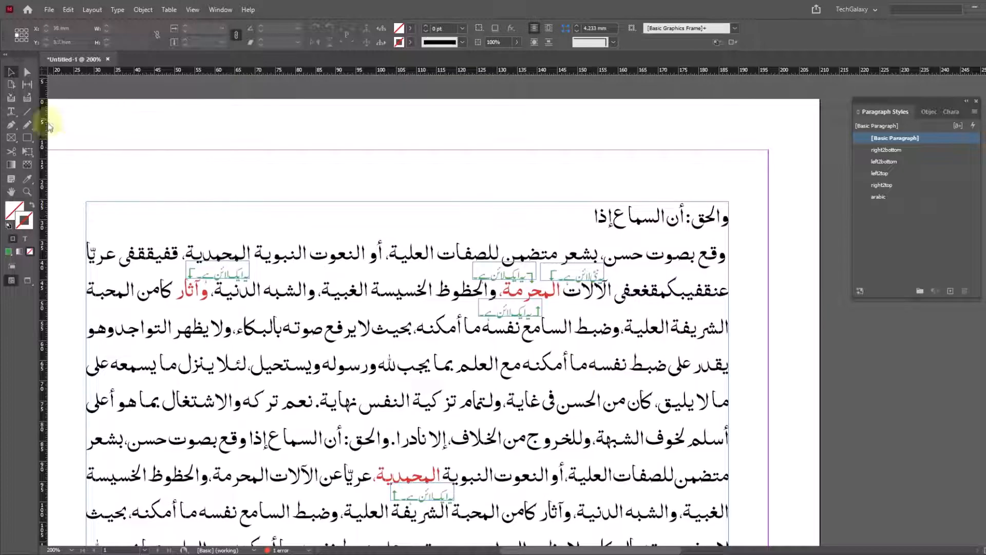
left_click(12, 112)
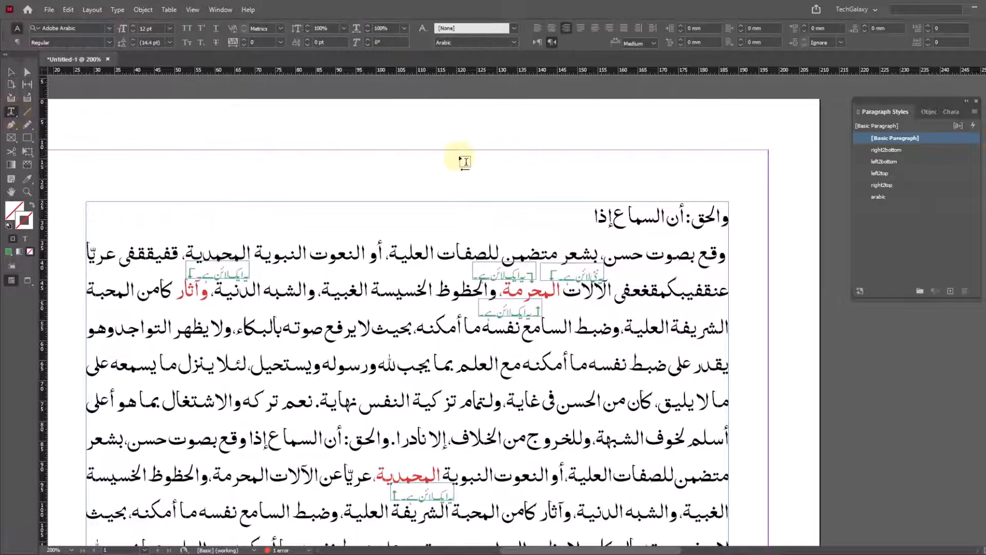
left_click_drag(623, 103, 339, 184)
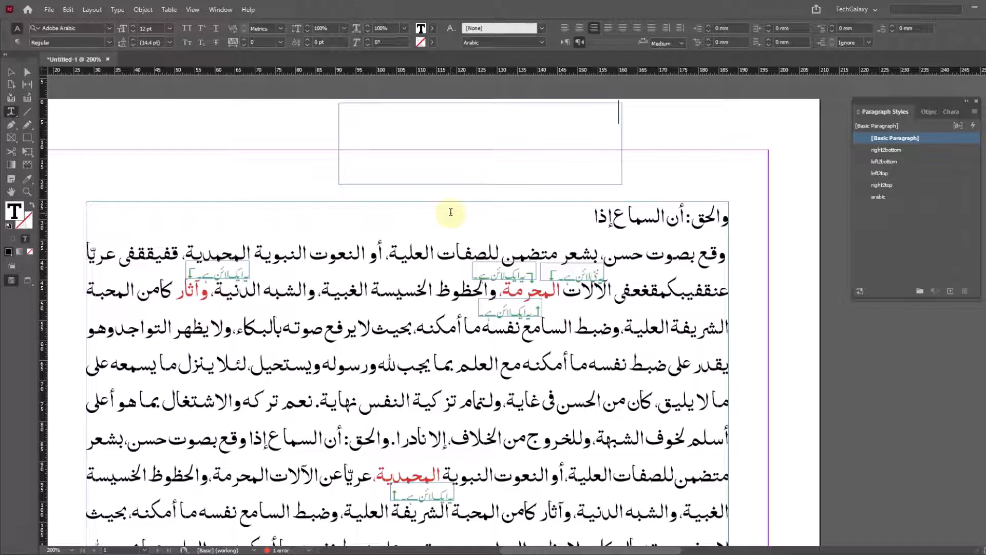
- Fill the new text frame with four lines: ? = ?, = = =, < = < and > = >
key("super+space")
key("super+space")
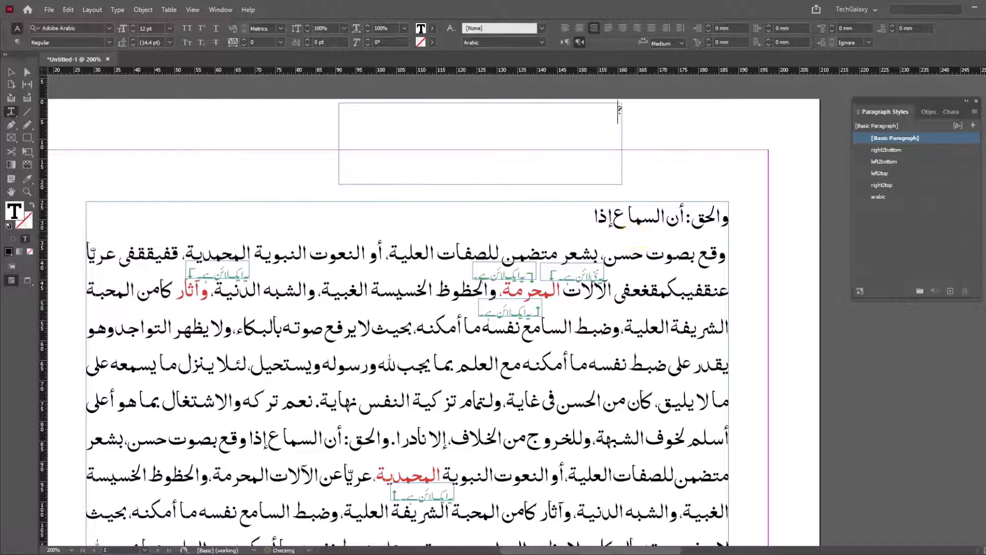
type("?")
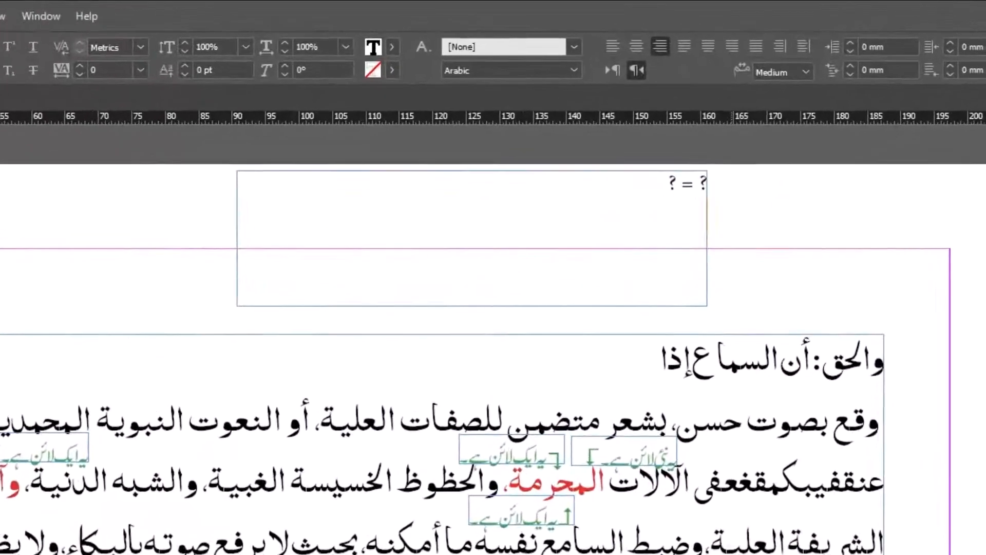
type("=")
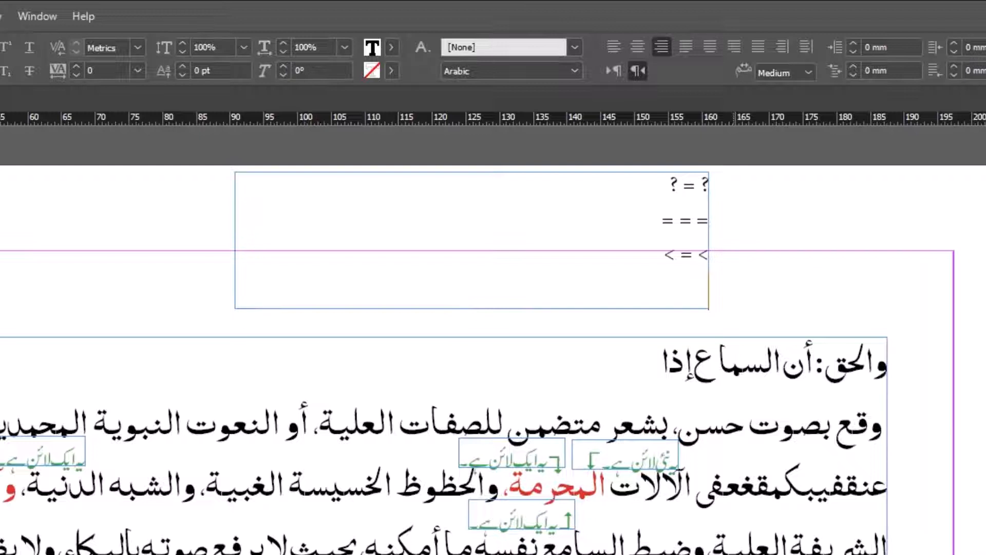
type("= >")
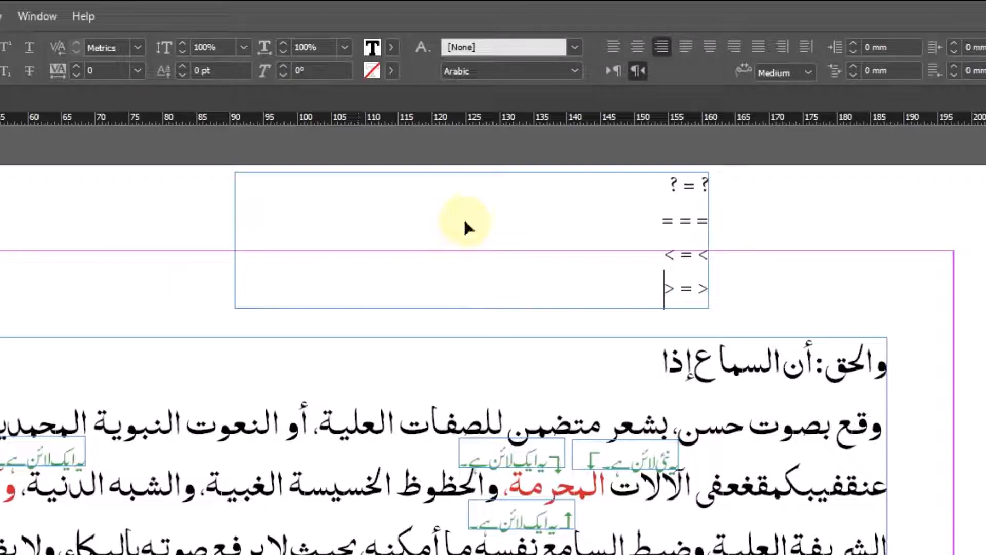
key("ctrl+a")
key("Escape")
- Move the frame with the four character lines to the empty area below the main text frame, near the page's left margin
scroll(599, 379, "down", 3)
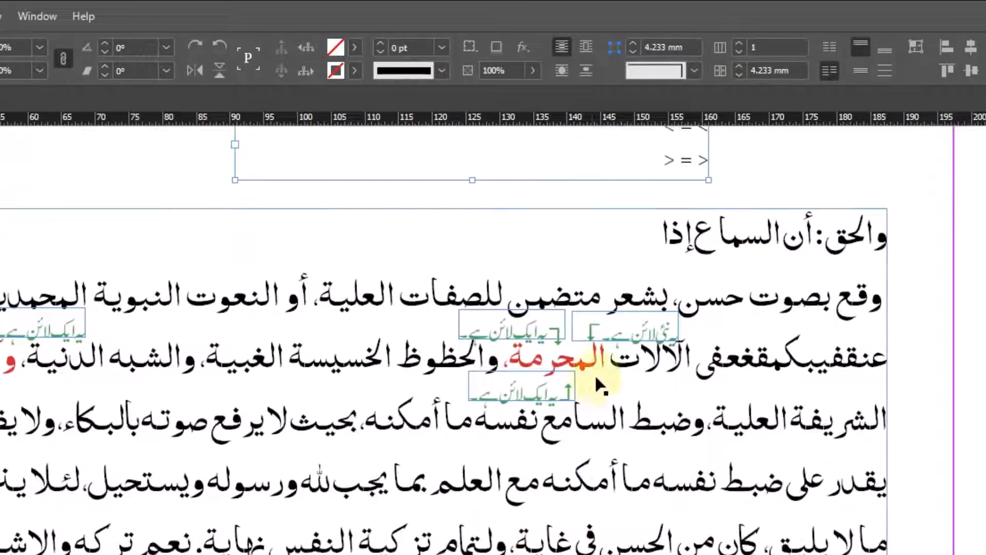
left_click_drag(465, 547, 422, 551)
scroll(480, 506, "down", 7)
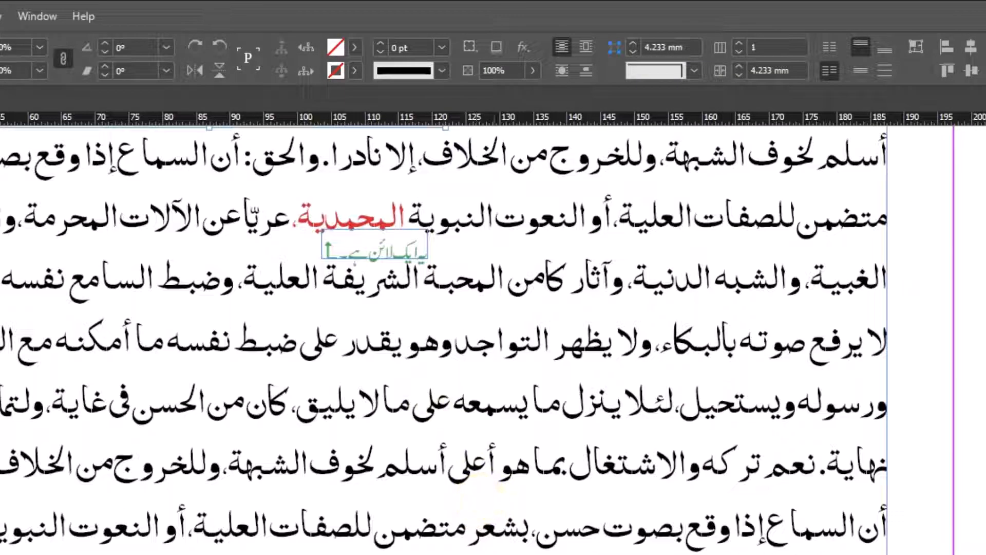
left_click(414, 496, "ctrl+alt")
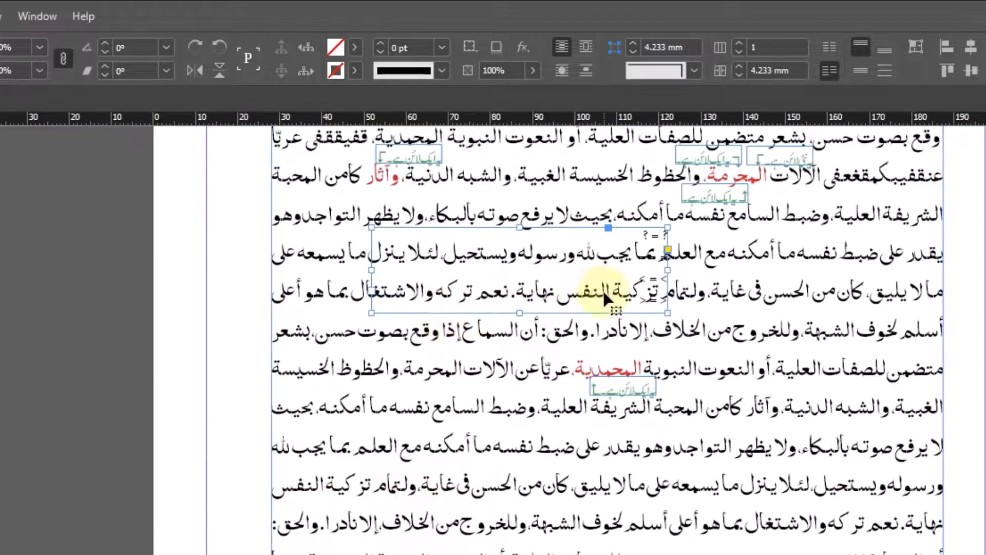
key("Delete")
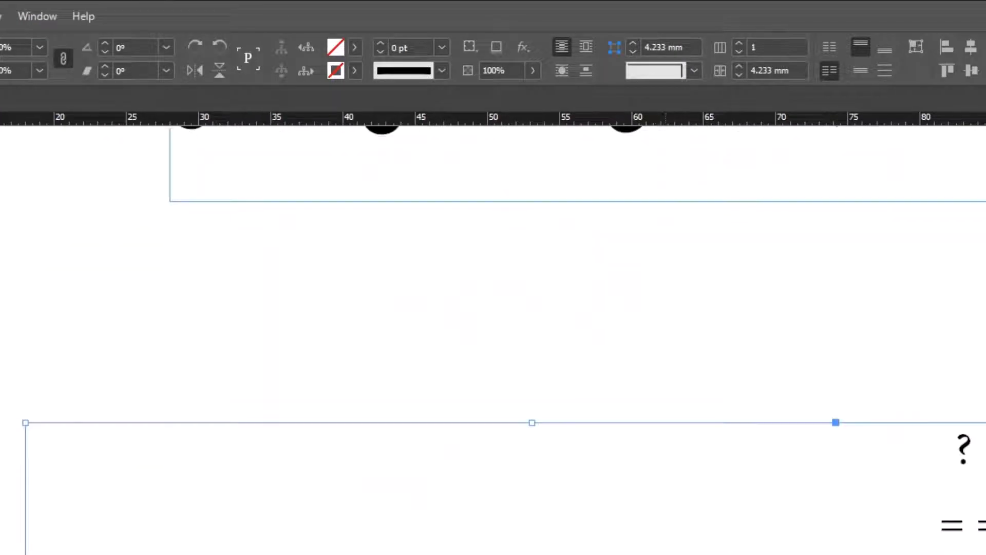
left_click_drag(959, 502, 117, 488)
left_click_drag(1, 506, 255, 513)
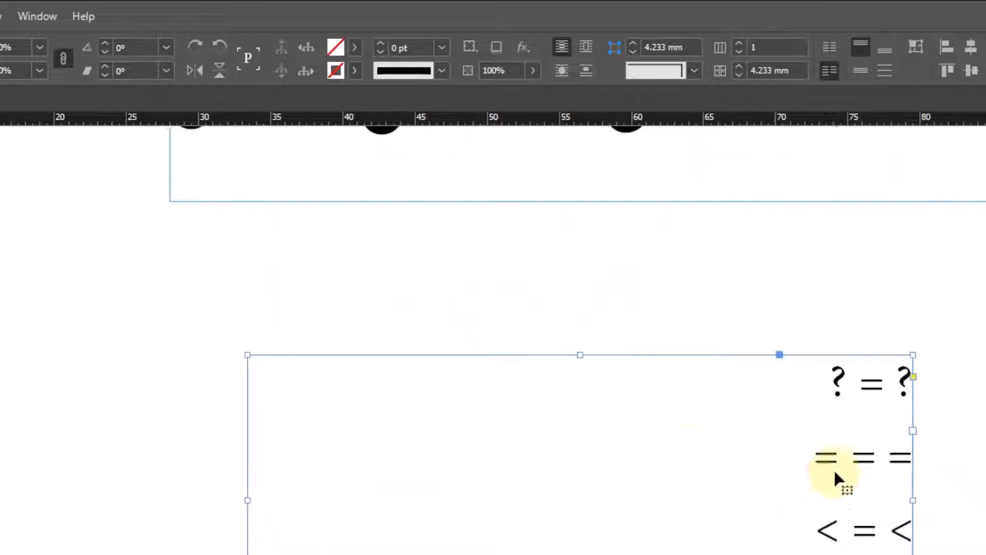
left_click_drag(784, 449, 498, 395)
- Set all four lines in the character key frame to 30 pt
key("t")
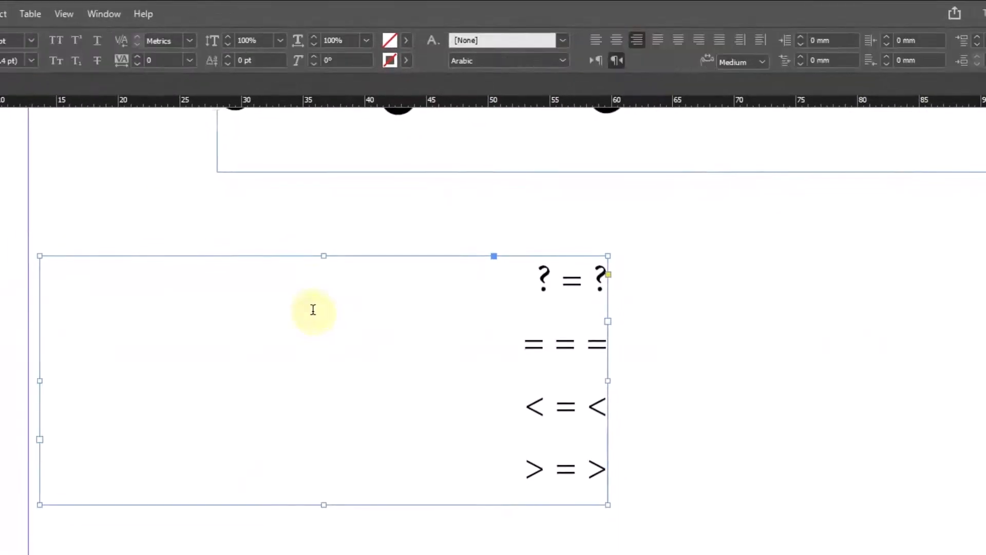
left_click(437, 390)
key("ctrl+a")
left_click(30, 40)
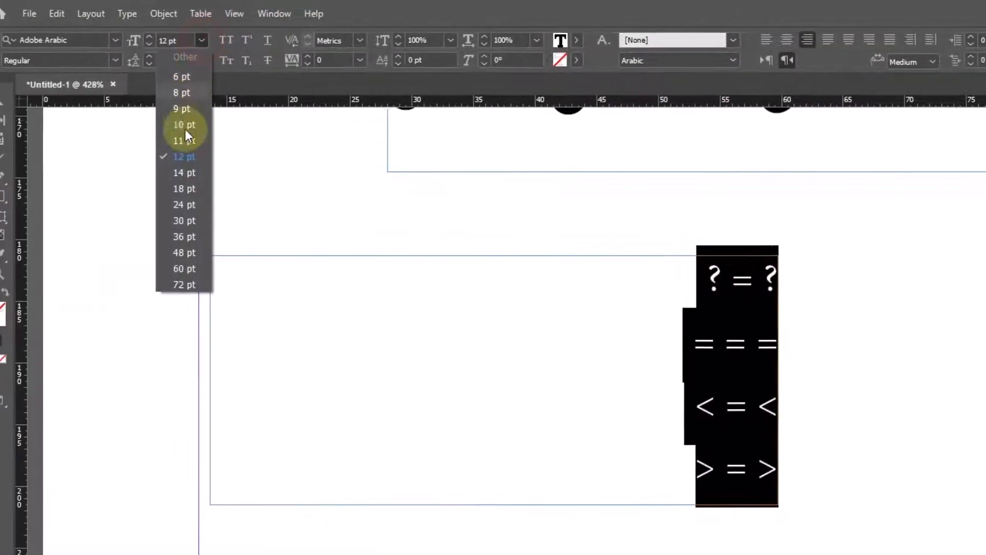
left_click(14, 215)
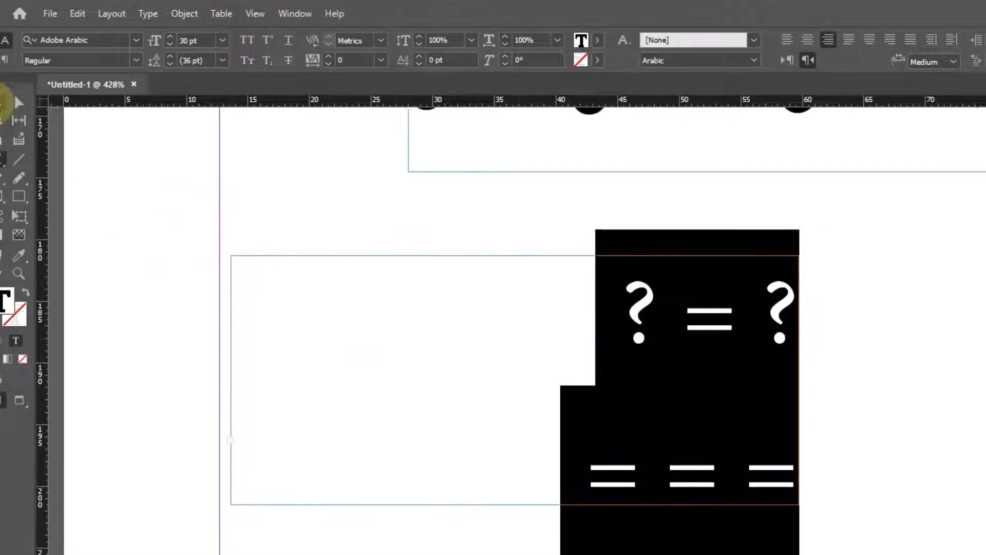
- Extend the key frame downward to about 47.6 mm high so that the enlarged lines fit
left_click(5, 103)
scroll(652, 412, "down", 3)
left_click_drag(514, 349, 516, 554)
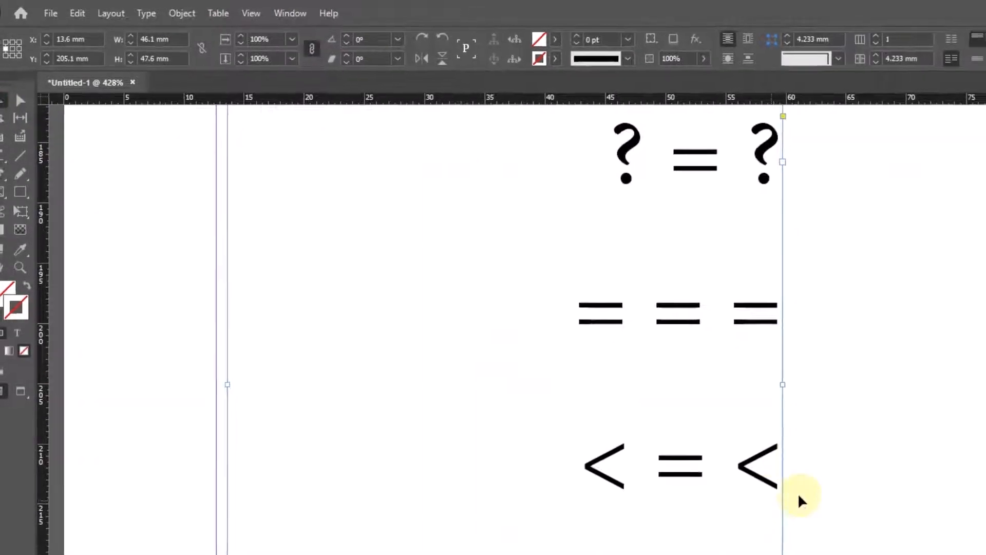
scroll(851, 511, "up", 3)
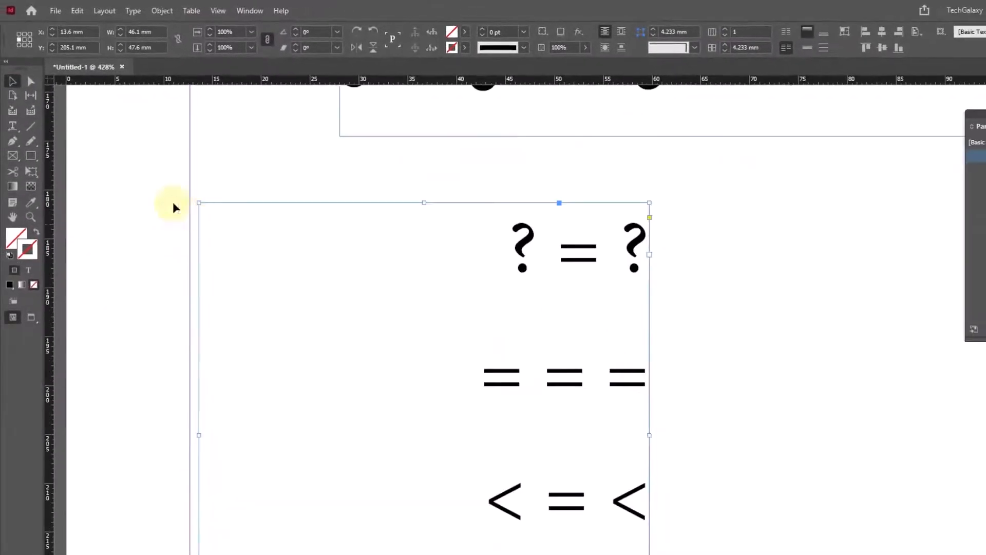
- Set the last question mark of the ? = ? line in the Wingdings 3 font
left_click(1, 154)
double_click(522, 246)
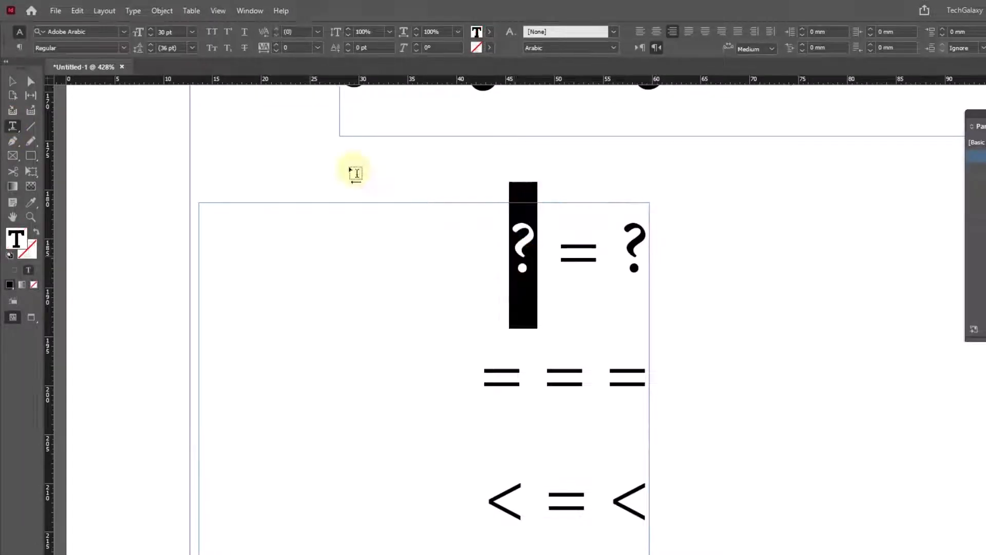
left_click(114, 35)
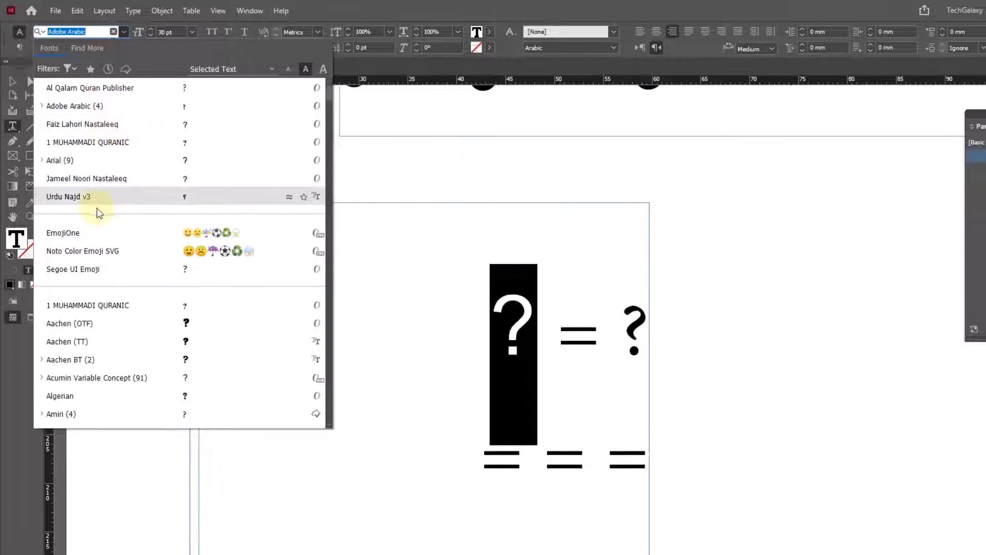
type("wing")
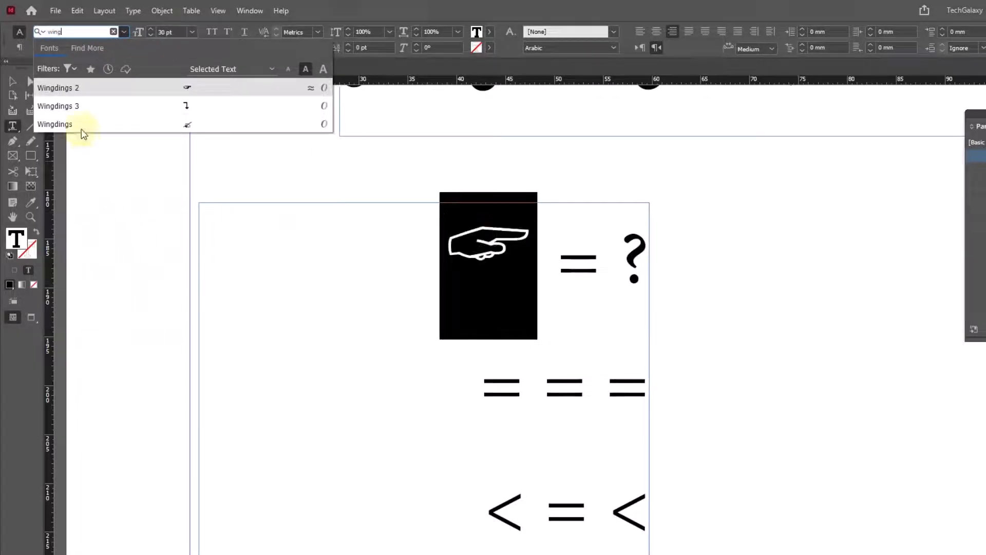
left_click(79, 105)
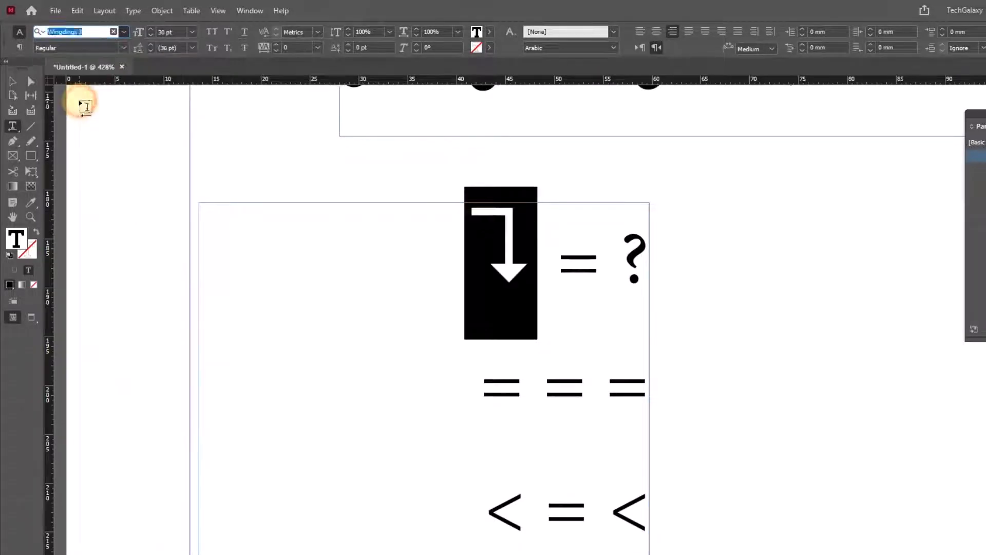
- Set the last equals sign of the = = = line in the Wingdings 3 font
double_click(518, 400)
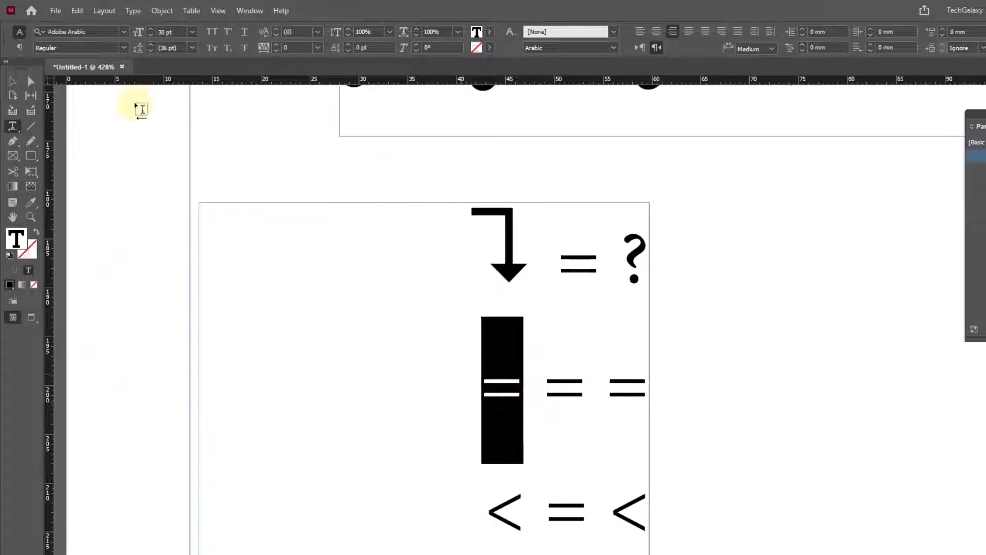
left_click(101, 32)
type("wing")
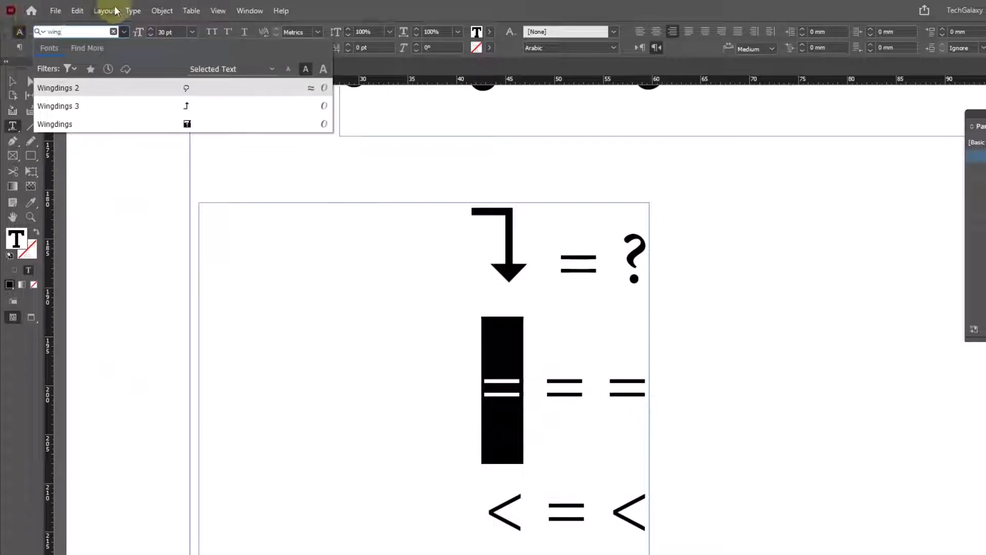
left_click(102, 106)
- Set the last < of the third line in the Wingdings 3 font
left_click_drag(516, 497, 414, 472)
left_click(101, 32)
type("wing")
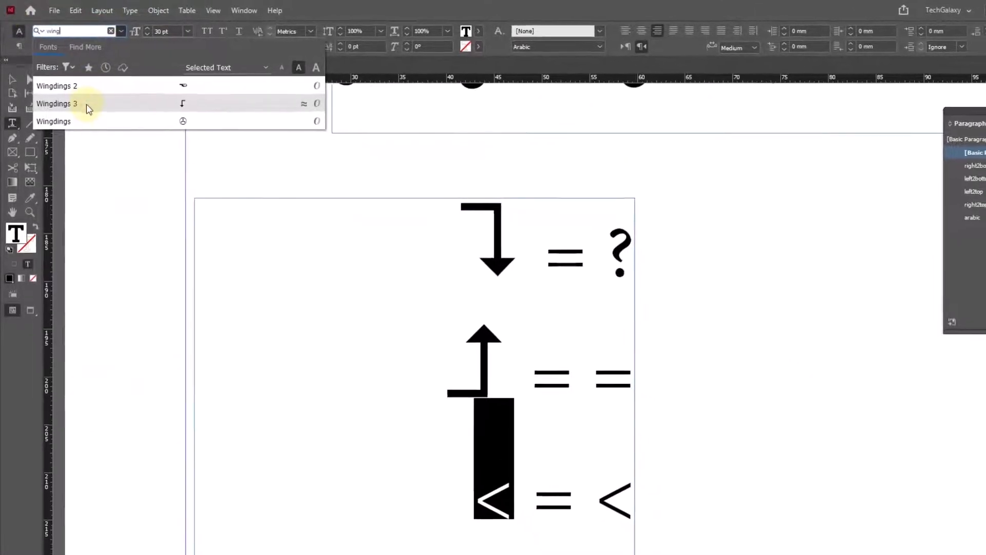
left_click(87, 106)
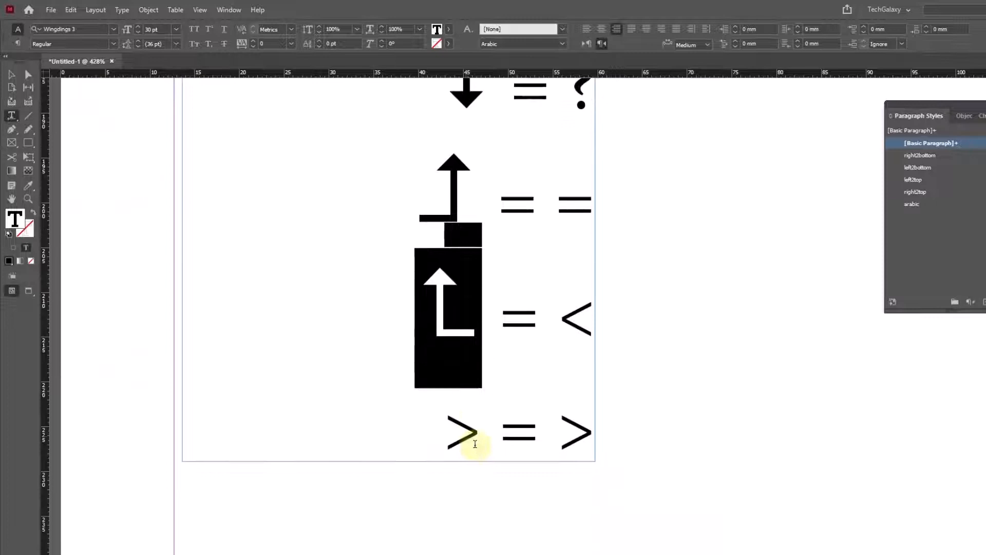
- Set the last > of the fourth line in the Wingdings 3 font
left_click_drag(476, 443, 433, 429)
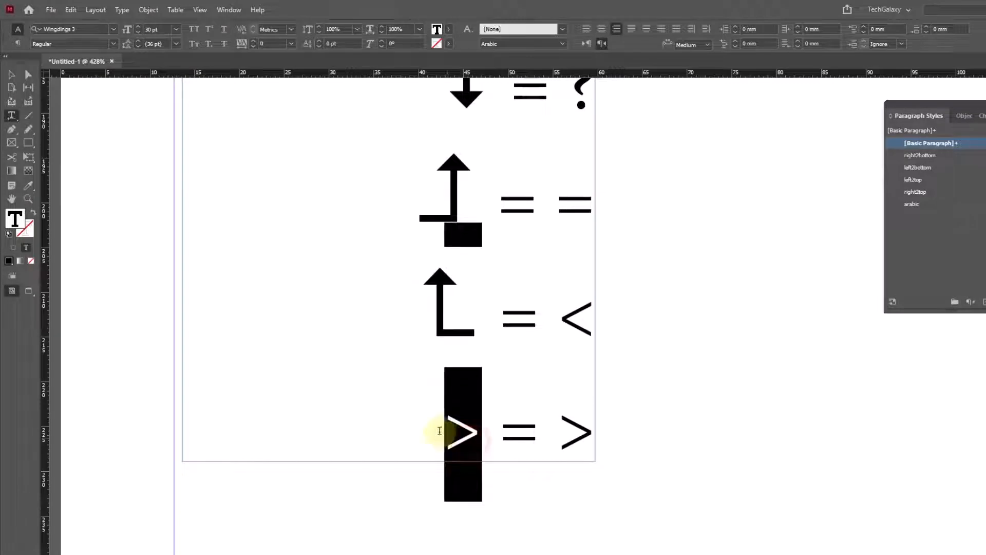
left_click(88, 29)
type("wing")
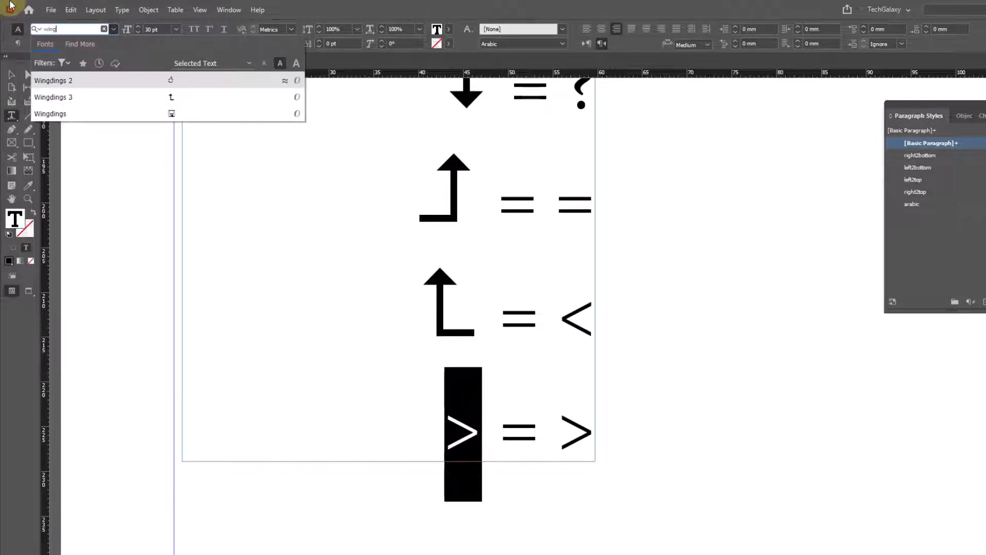
left_click(97, 97)
- Move the arrow key frame lower on the page, to about X 12.3 mm and Y 218.2 mm, and deselect it
left_click(13, 75)
left_click(500, 363)
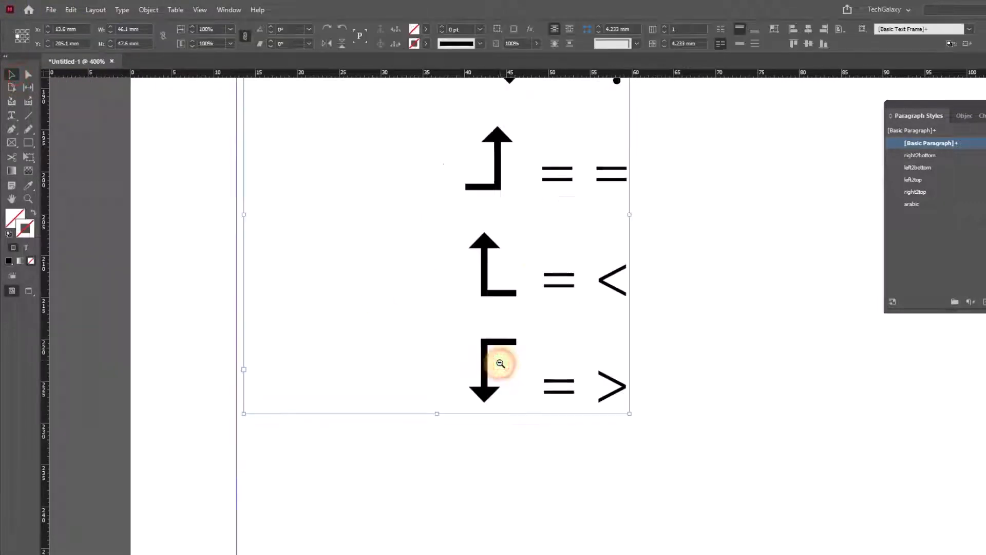
left_click_drag(568, 183, 561, 287)
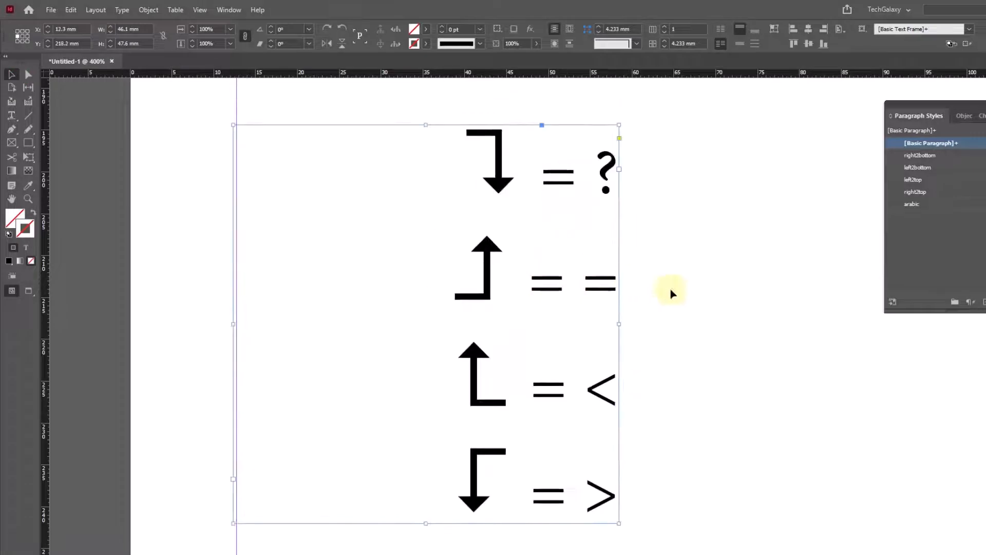
left_click(745, 317)
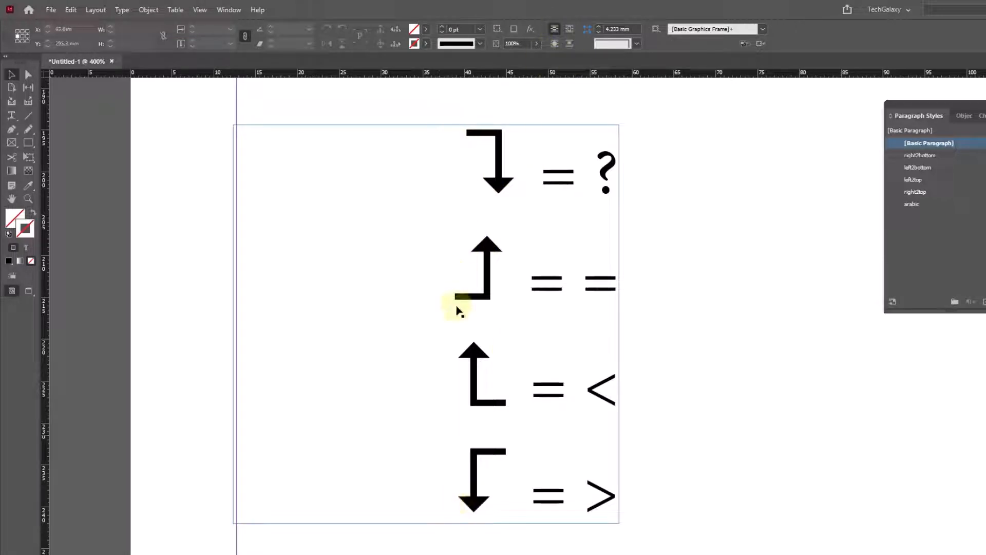
- Highlight the plain ?, = and < characters that stand for the arrows in the key, one after another
left_click(12, 116)
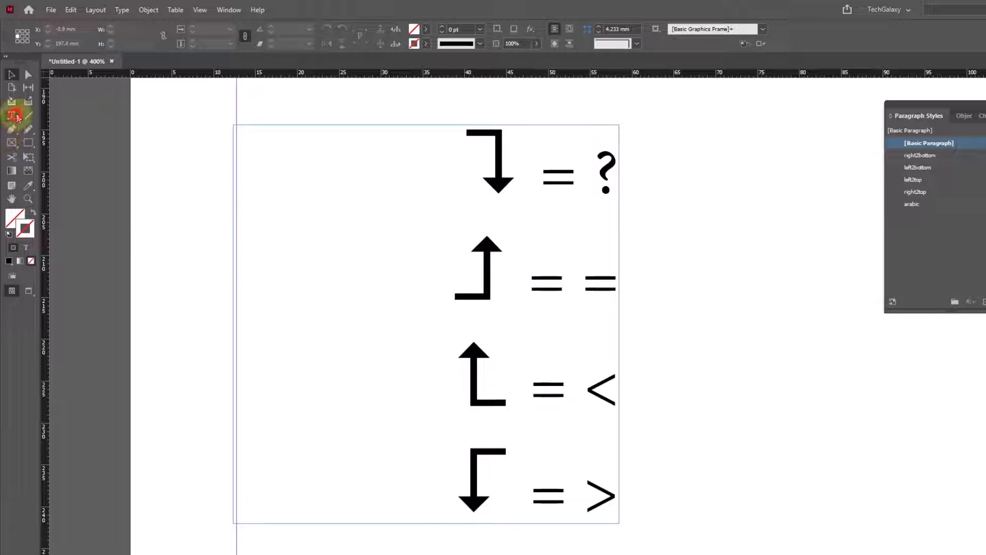
double_click(605, 175)
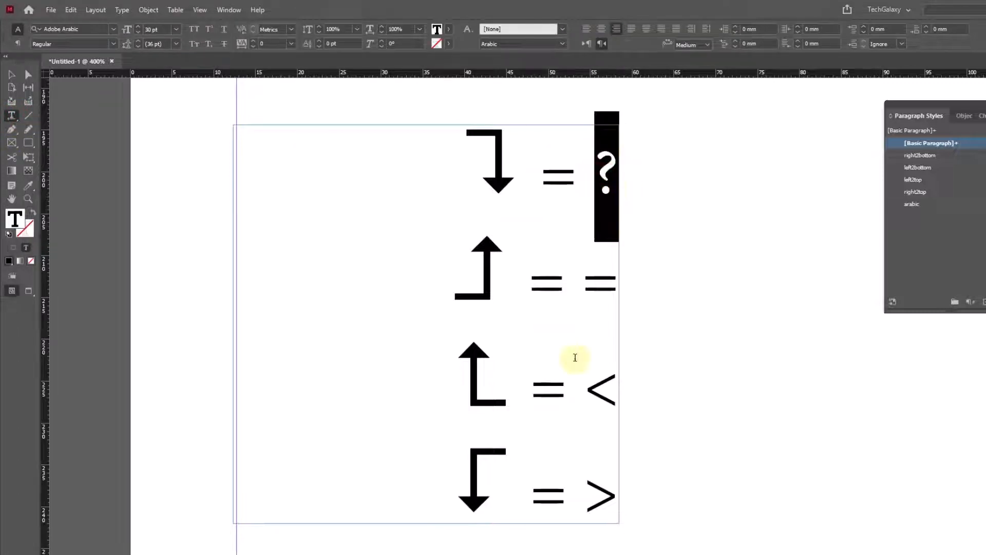
double_click(596, 285)
double_click(597, 390)
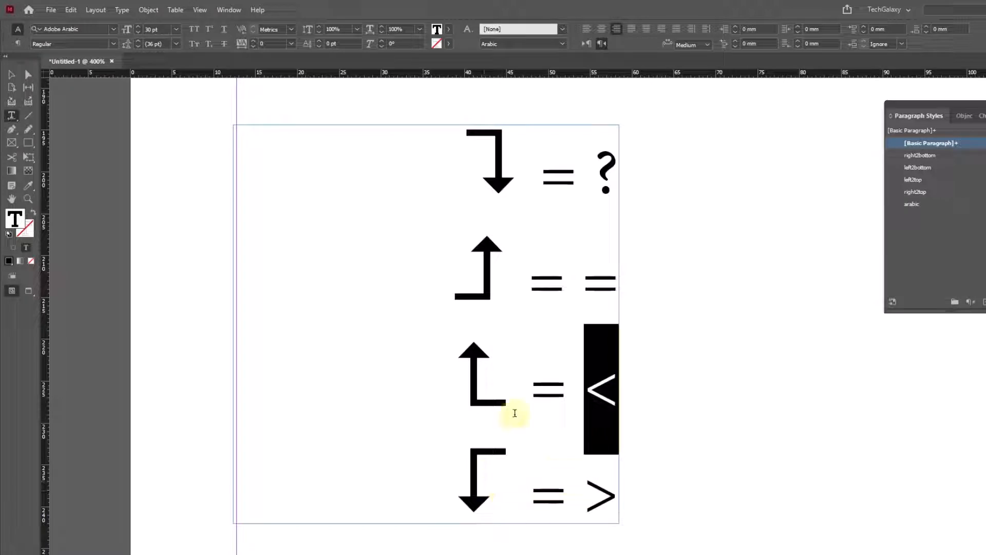
- Highlight the arrow character in the green note above the red word وآثار in the third line of the Arabic text
left_click(12, 74)
left_click(642, 326, "ctrl+alt")
left_click(641, 326, "ctrl+alt")
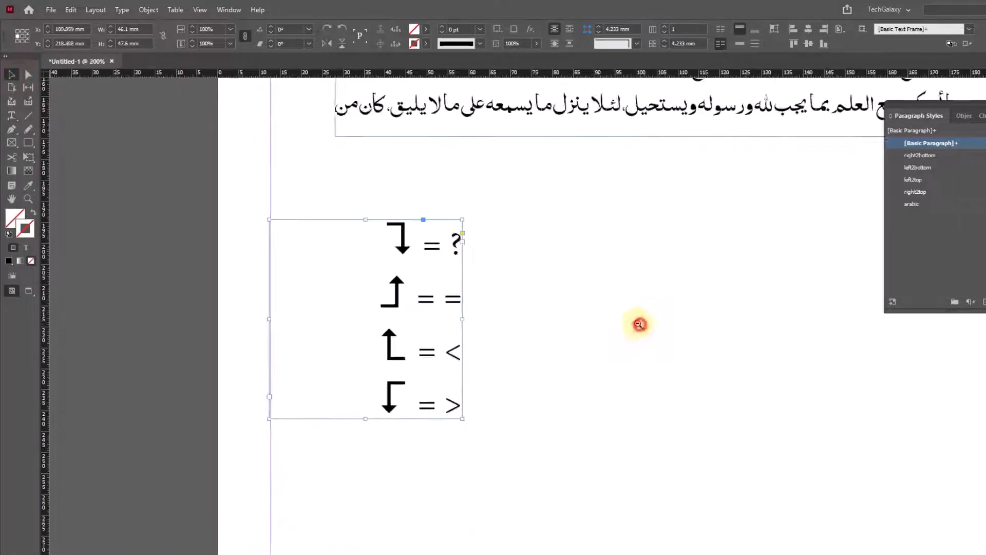
left_click(641, 326, "ctrl+alt")
left_click_drag(570, 265, 571, 278)
left_click_drag(514, 304, 552, 331)
left_click_drag(621, 269, 516, 261)
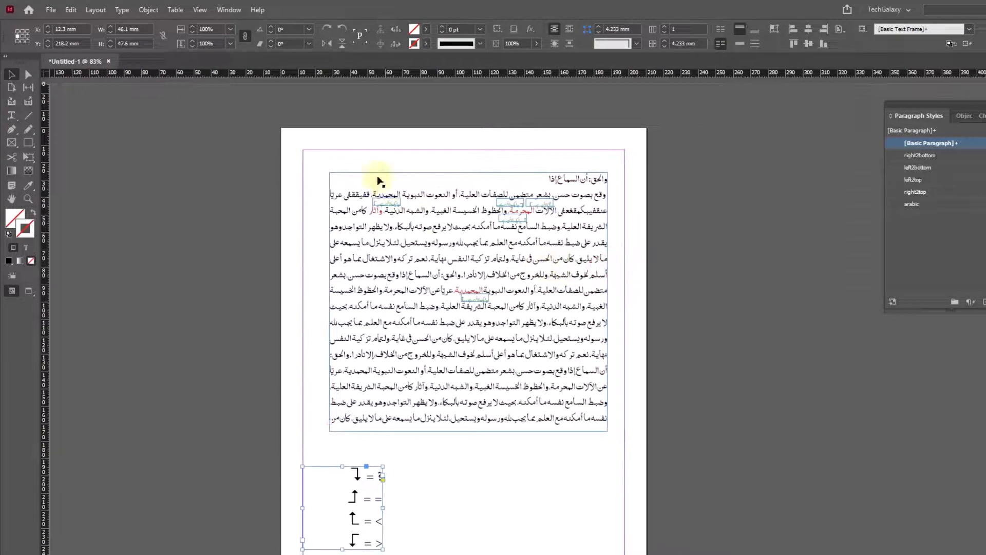
left_click_drag(341, 171, 669, 283)
left_click_drag(612, 268, 533, 249)
left_click(12, 115)
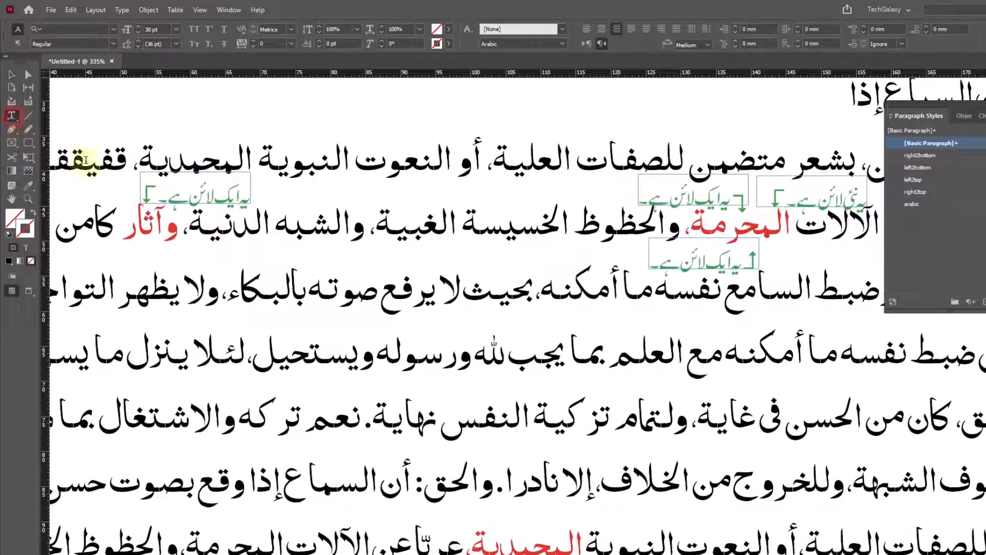
left_click(191, 198)
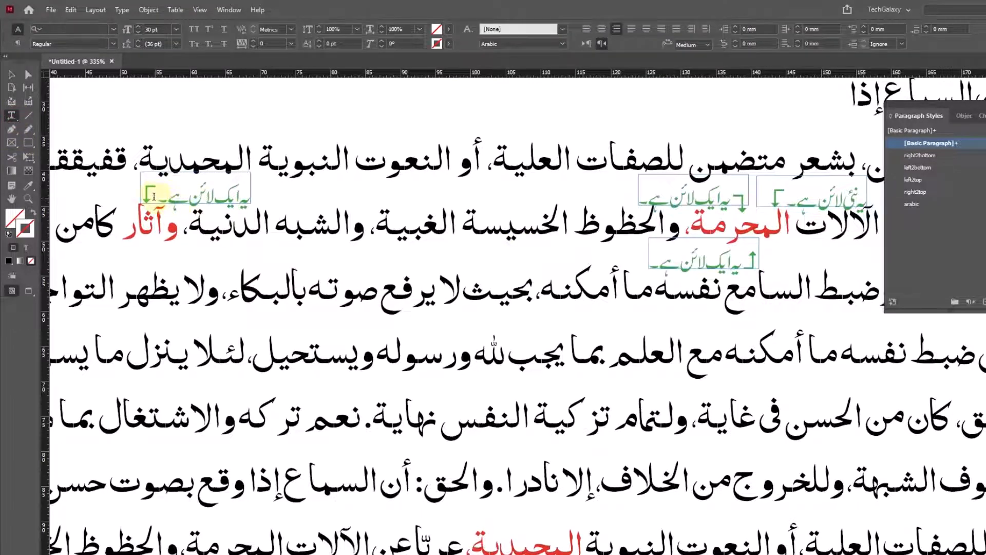
left_click_drag(157, 198, 145, 198)
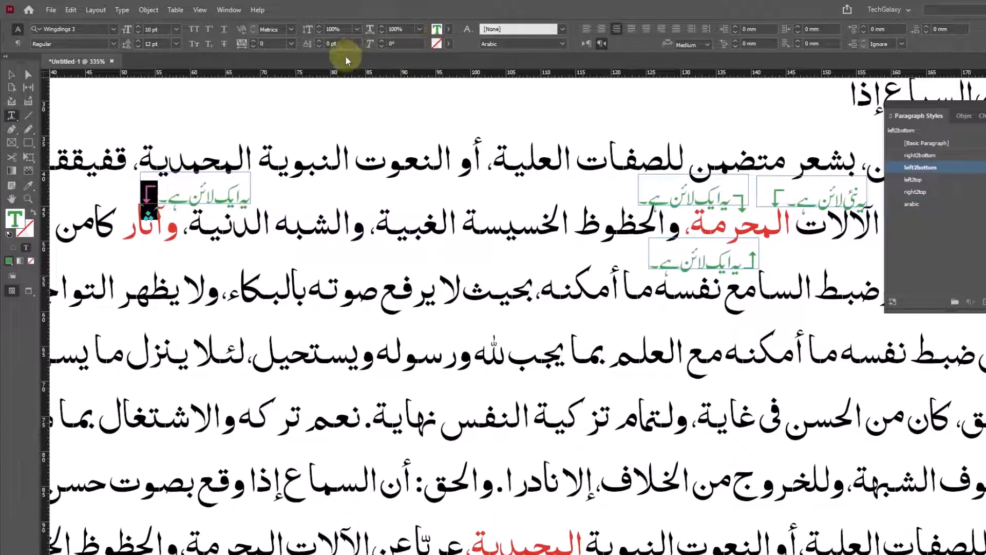
left_click(382, 45)
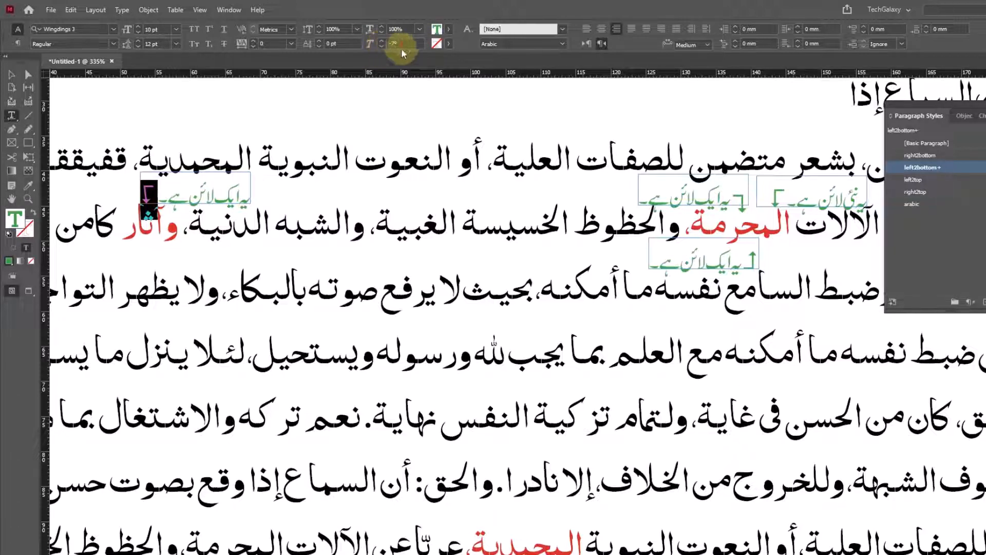
left_click_drag(403, 43, 336, 41)
type("0")
key("shift+Tab")
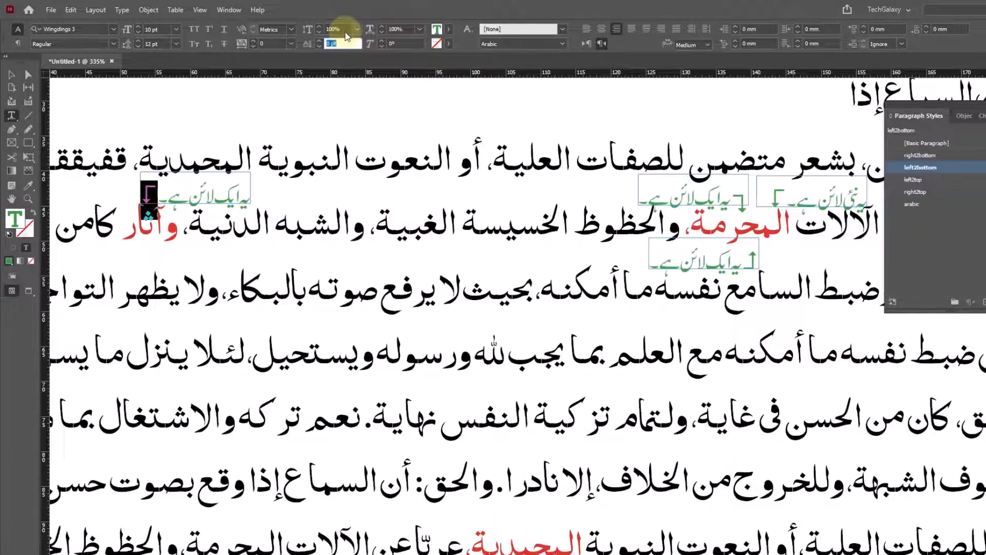
- Lower the highlighted arrow with a baseline shift of -4 pt
left_click(319, 46)
left_click(320, 46)
left_click(320, 46)
left_click(319, 46)
left_click(320, 46)
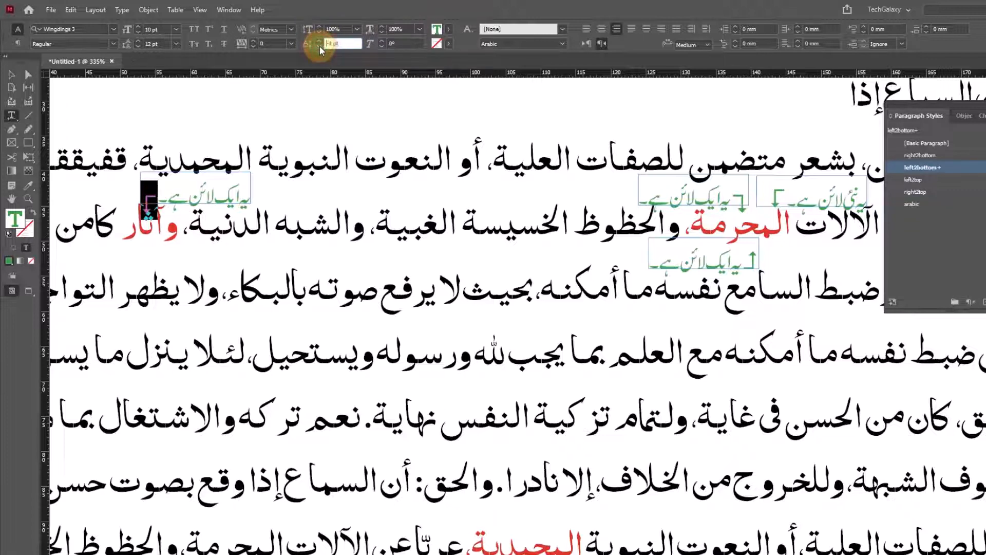
- Nudge the green note frame above وآثار up to about Y 41.1 mm, and leave the note's selection
left_click(6, 78)
left_click(207, 97)
left_click(217, 192)
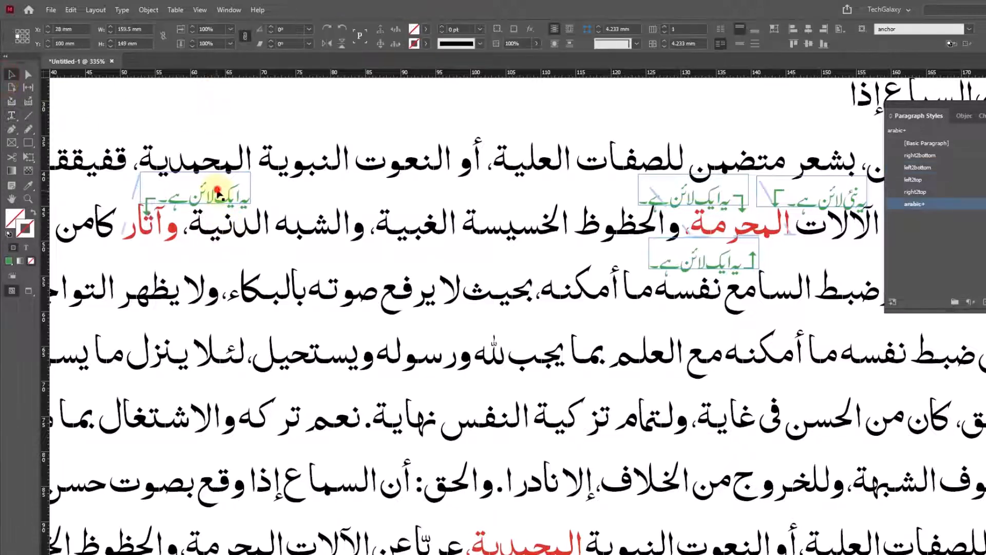
key("Up")
key("Up")
key("Up")
key("Up")
key("Up")
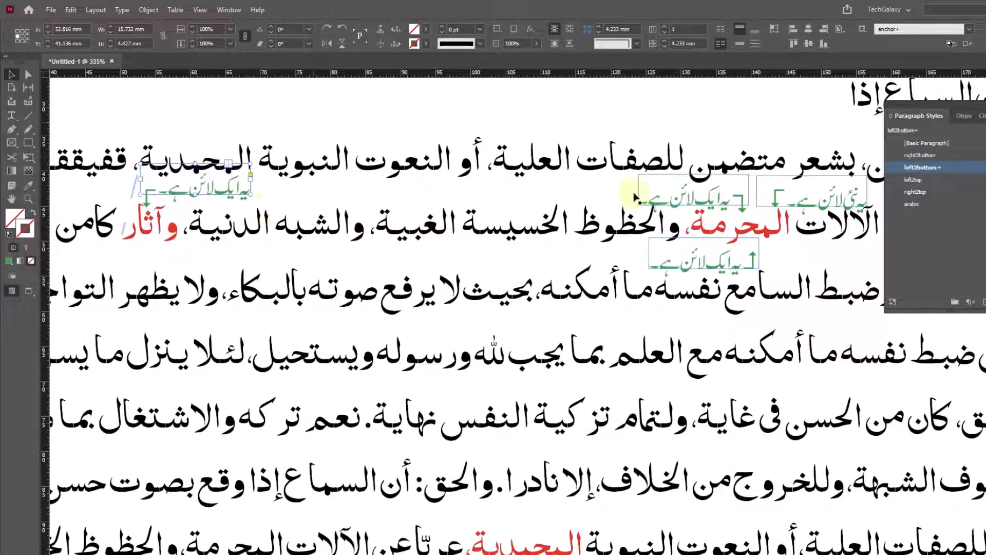
left_click(308, 115)
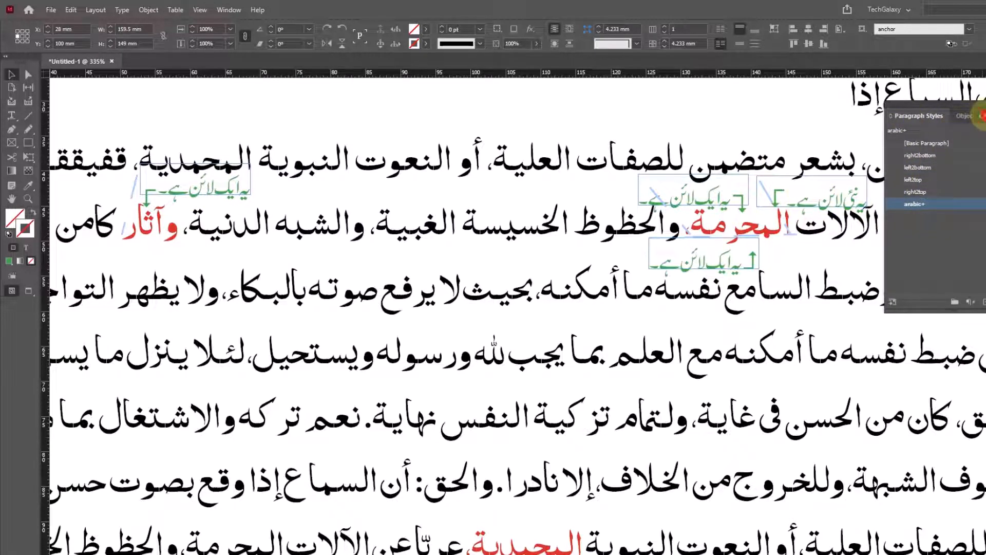
left_click(981, 116)
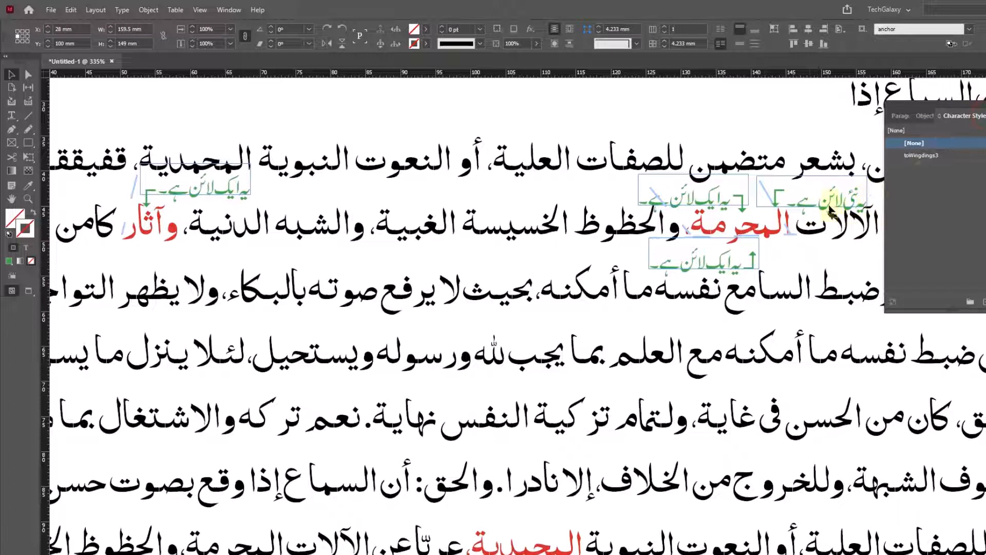
left_click(902, 117)
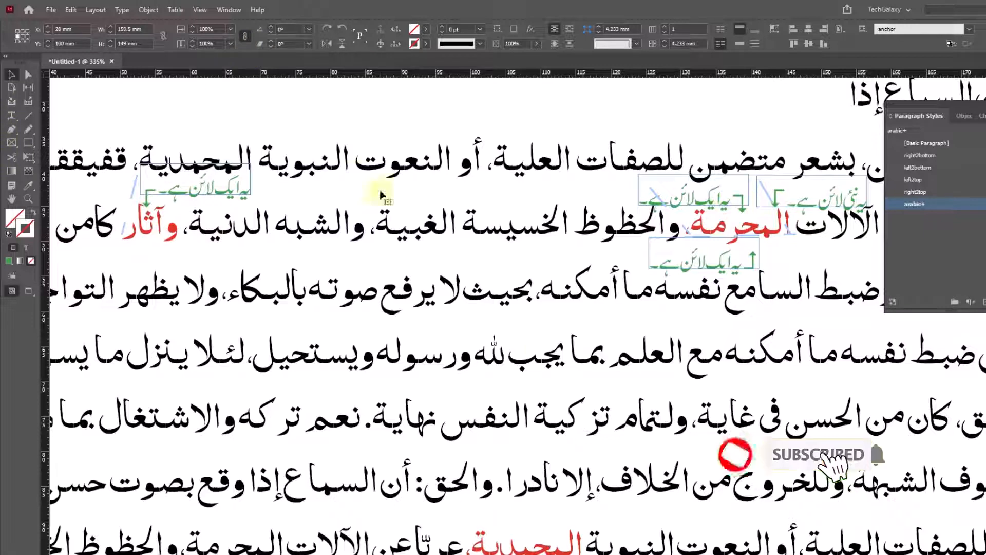
left_click(510, 272, "ctrl+alt")
left_click(517, 300, "ctrl+alt")
left_click(625, 334, "ctrl+alt")
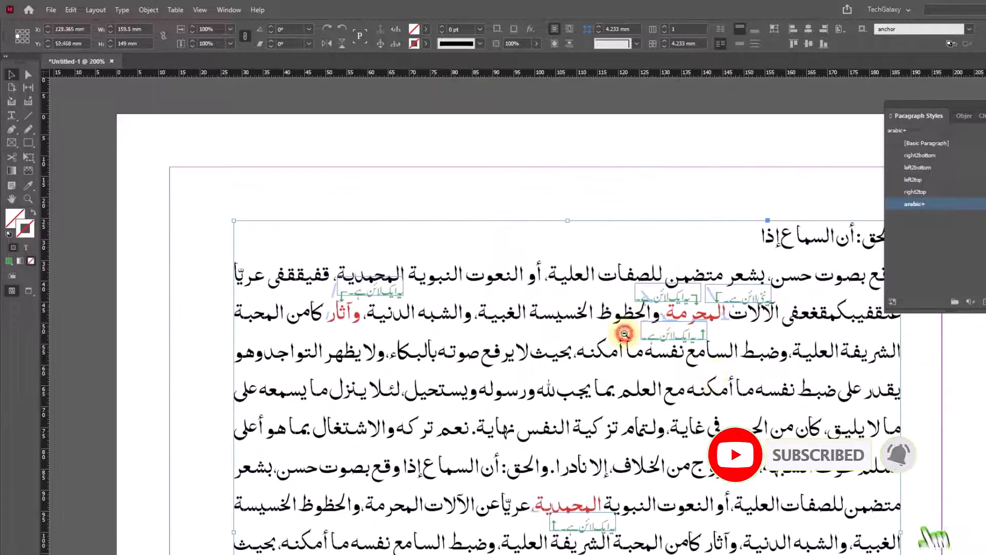
left_click_drag(694, 358, 605, 257)
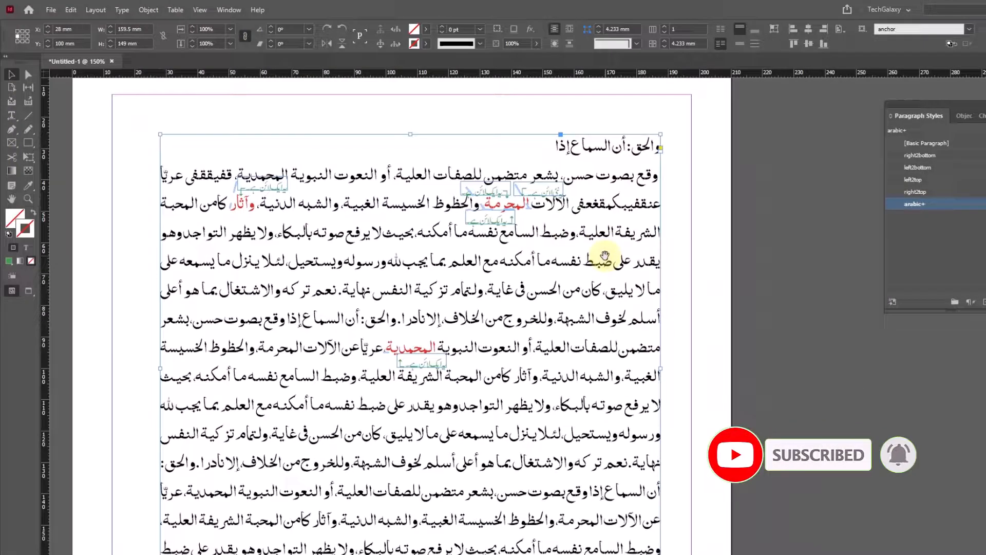